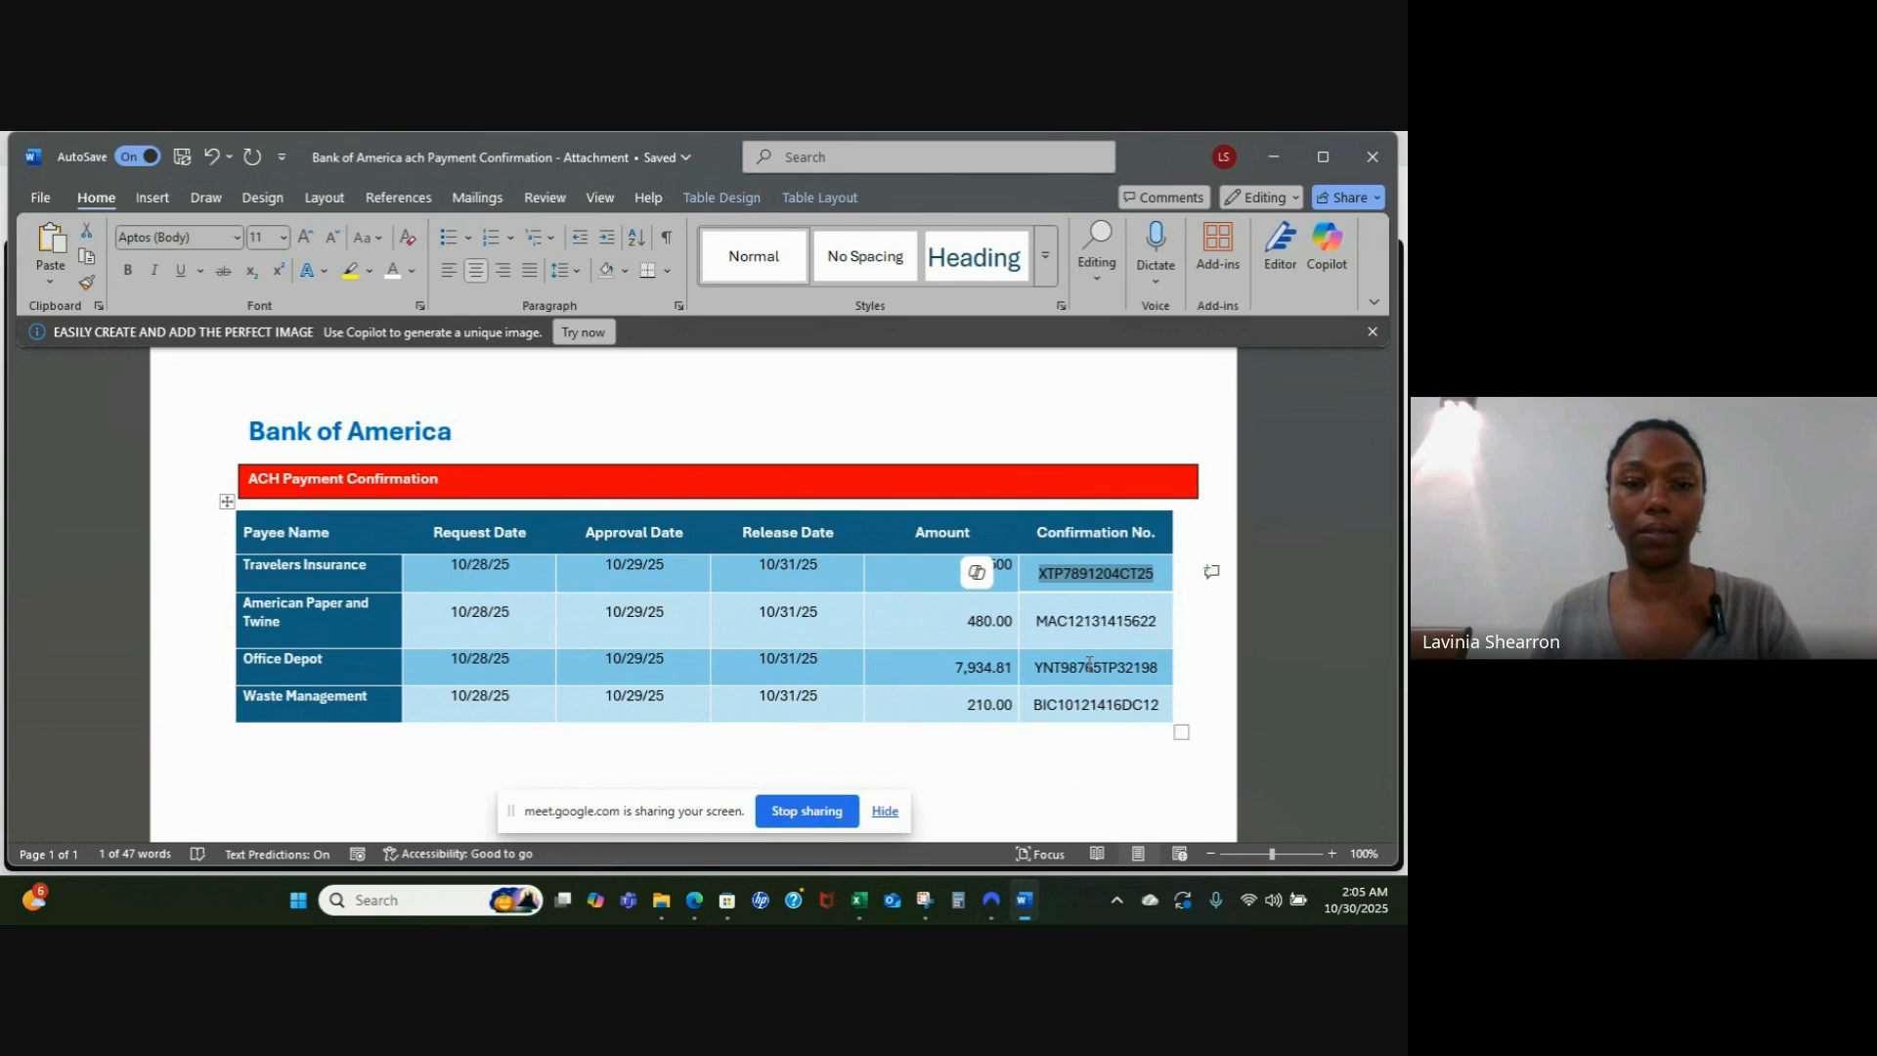
Step: Switch to QuickBooks in the browser and open the Pay Bills form
mouse_move(691, 901)
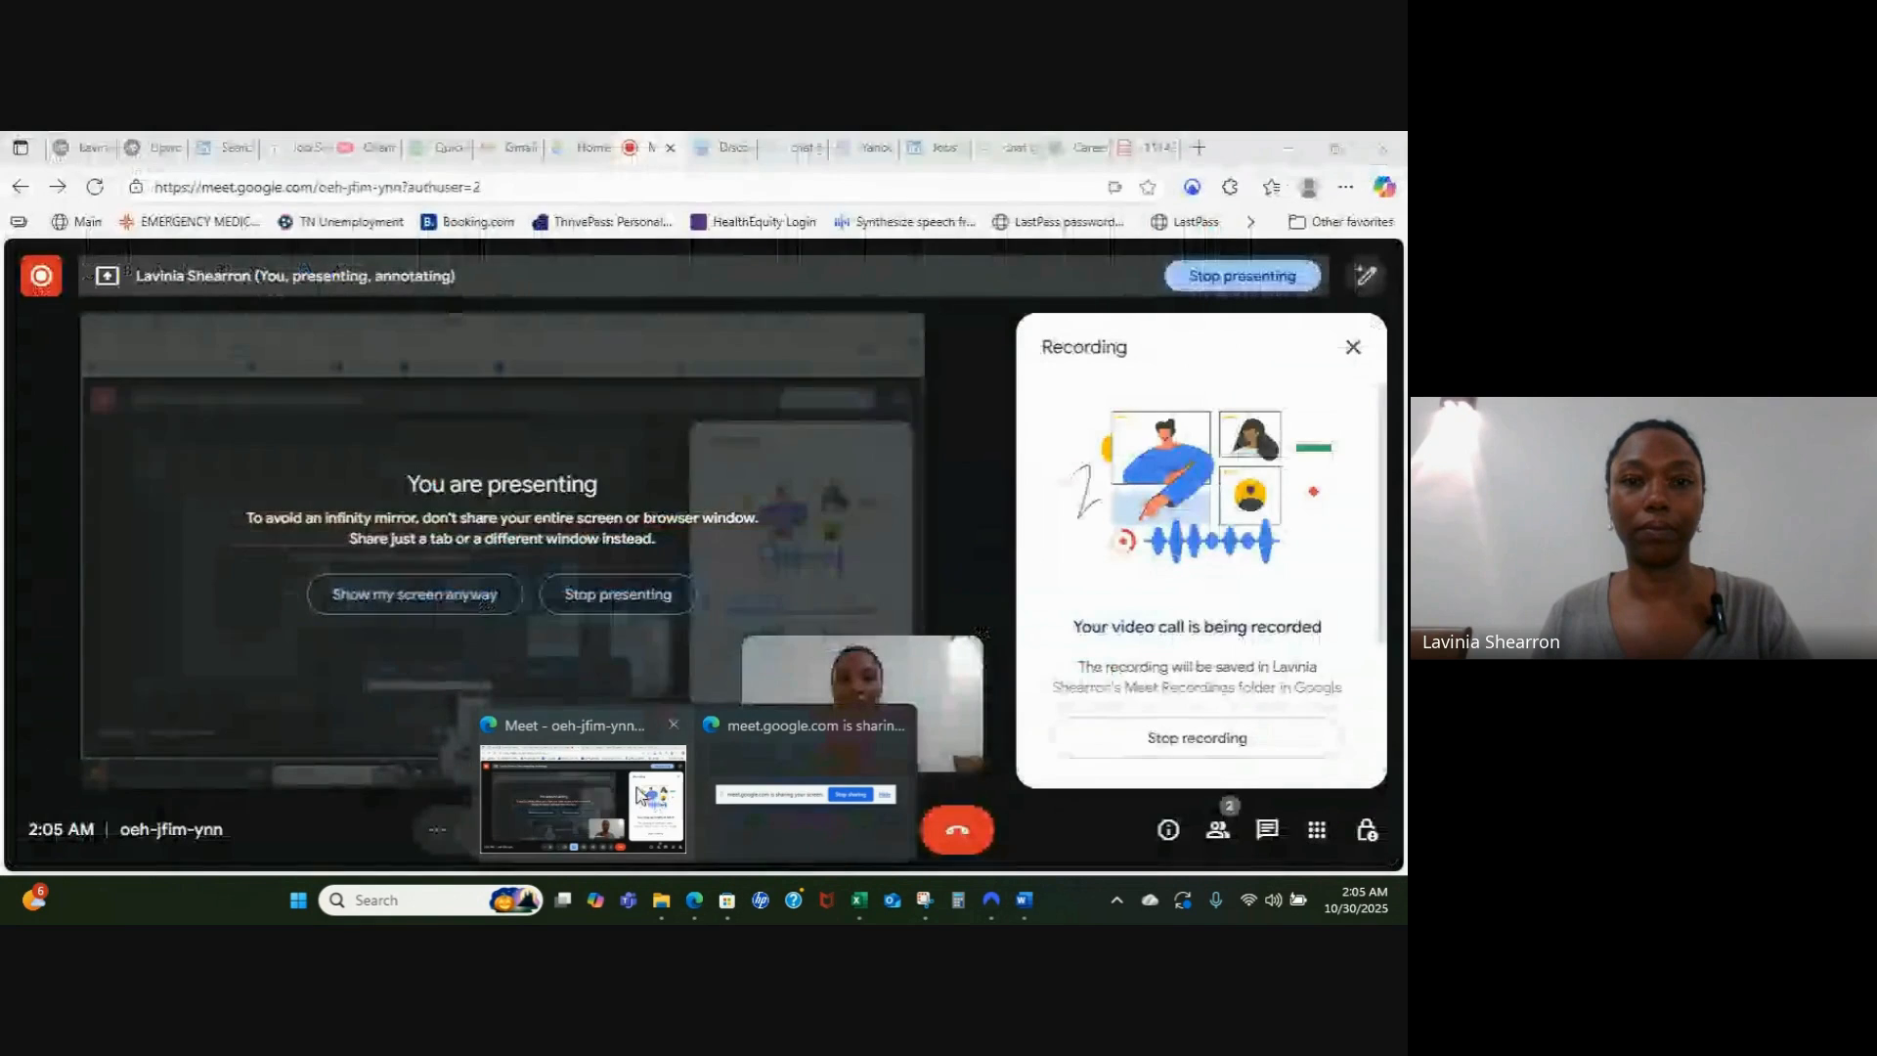
left_click(641, 794)
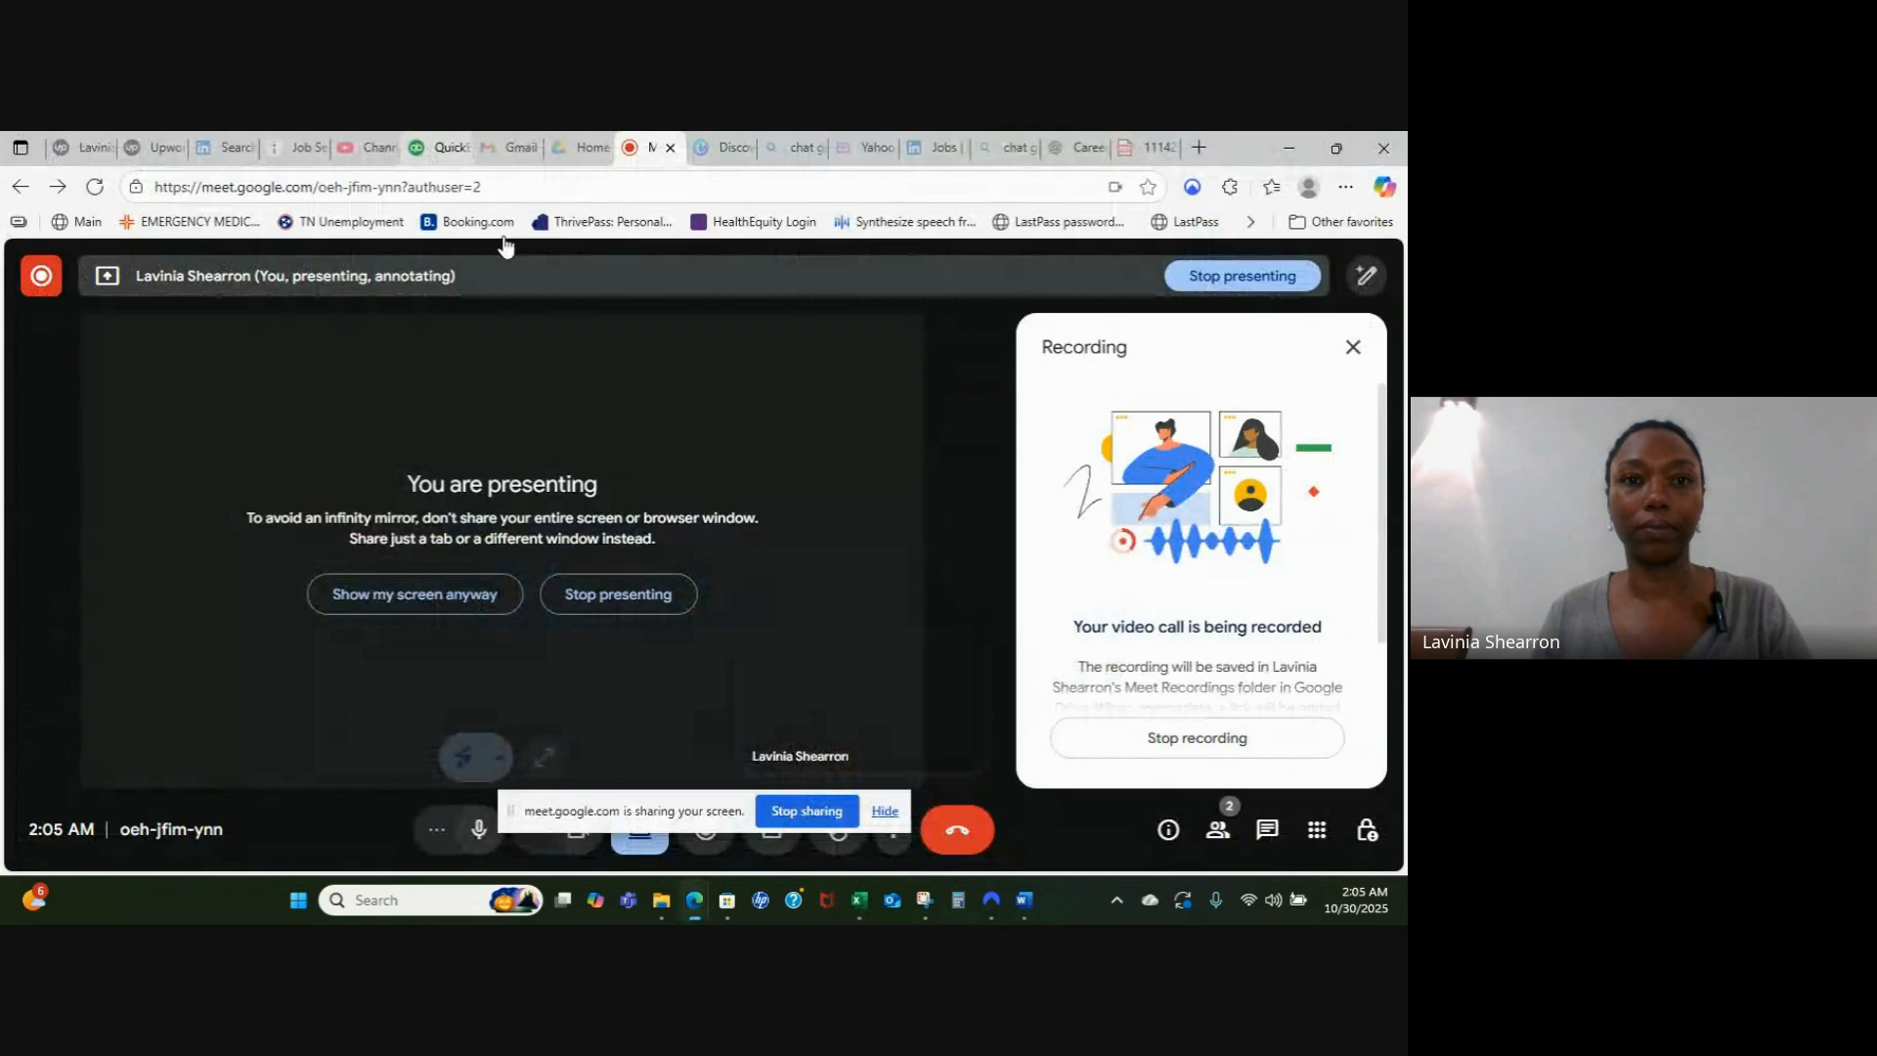
left_click(450, 149)
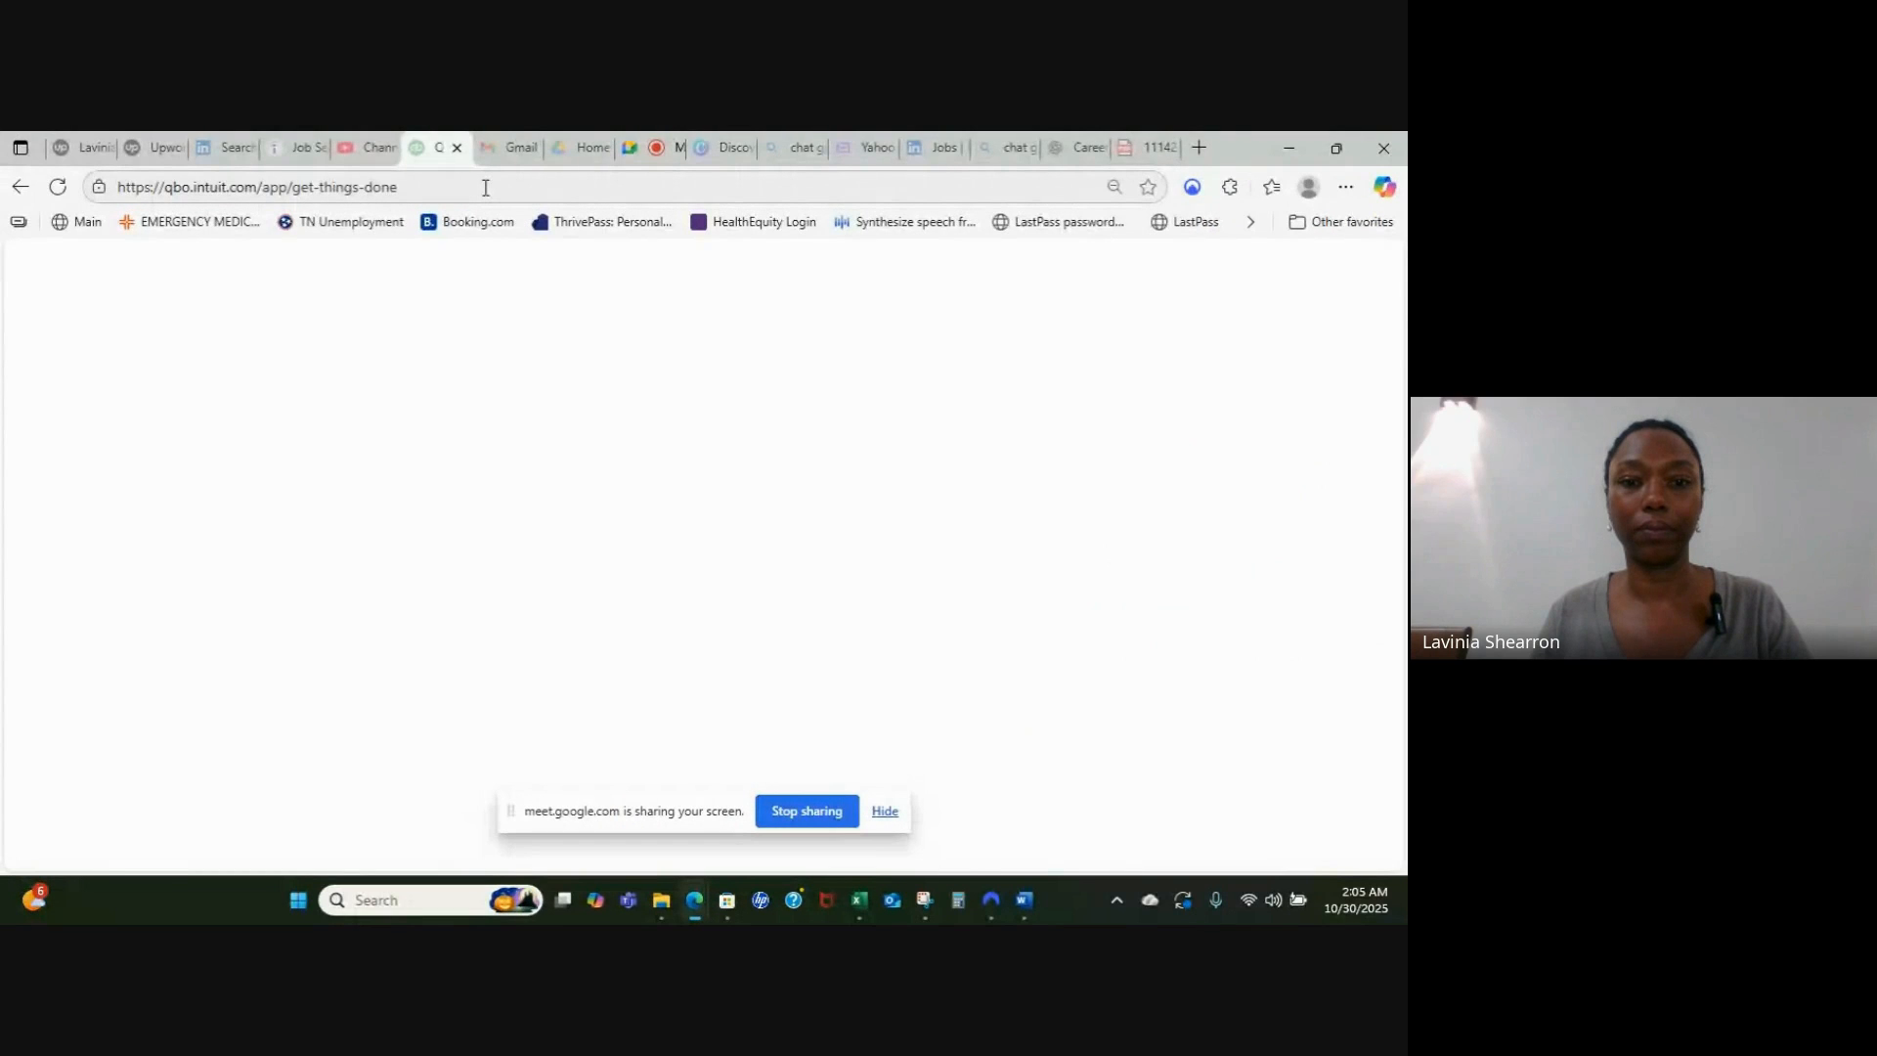
left_click_drag(634, 815, 1066, 909)
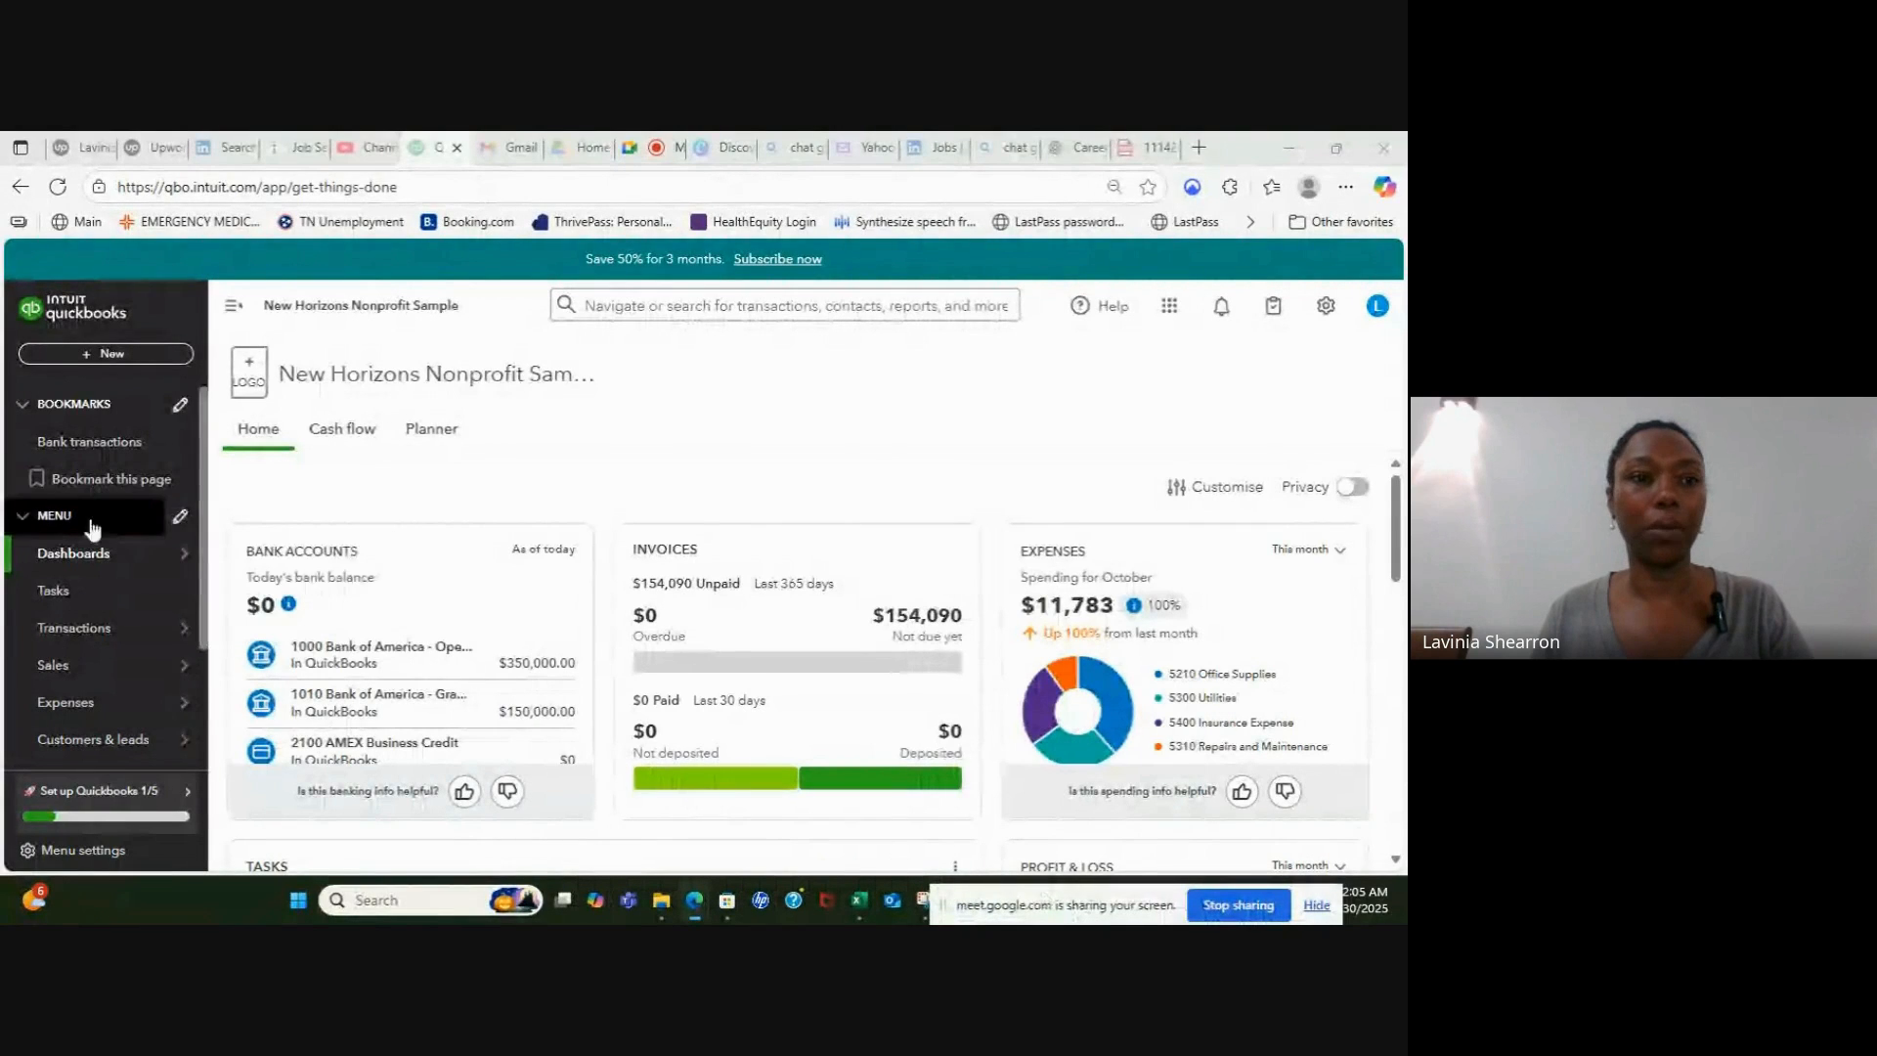
left_click(123, 356)
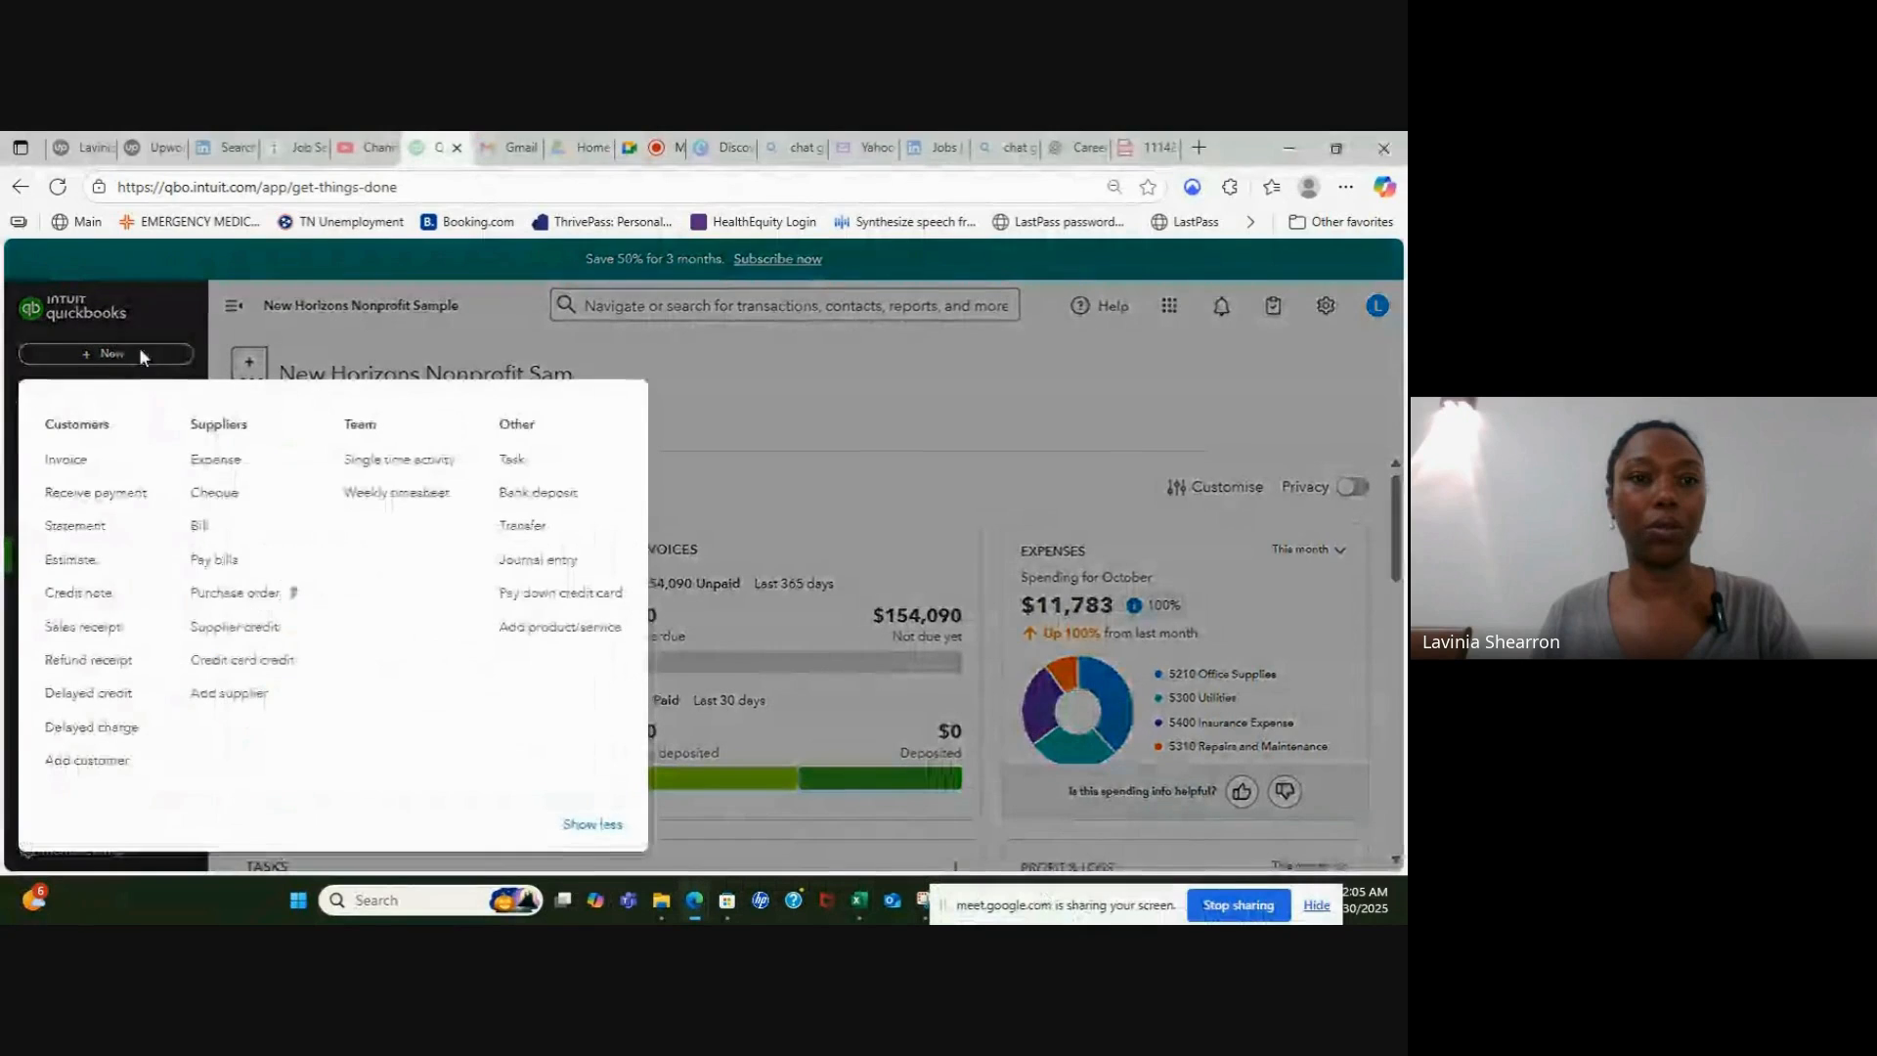
left_click(221, 570)
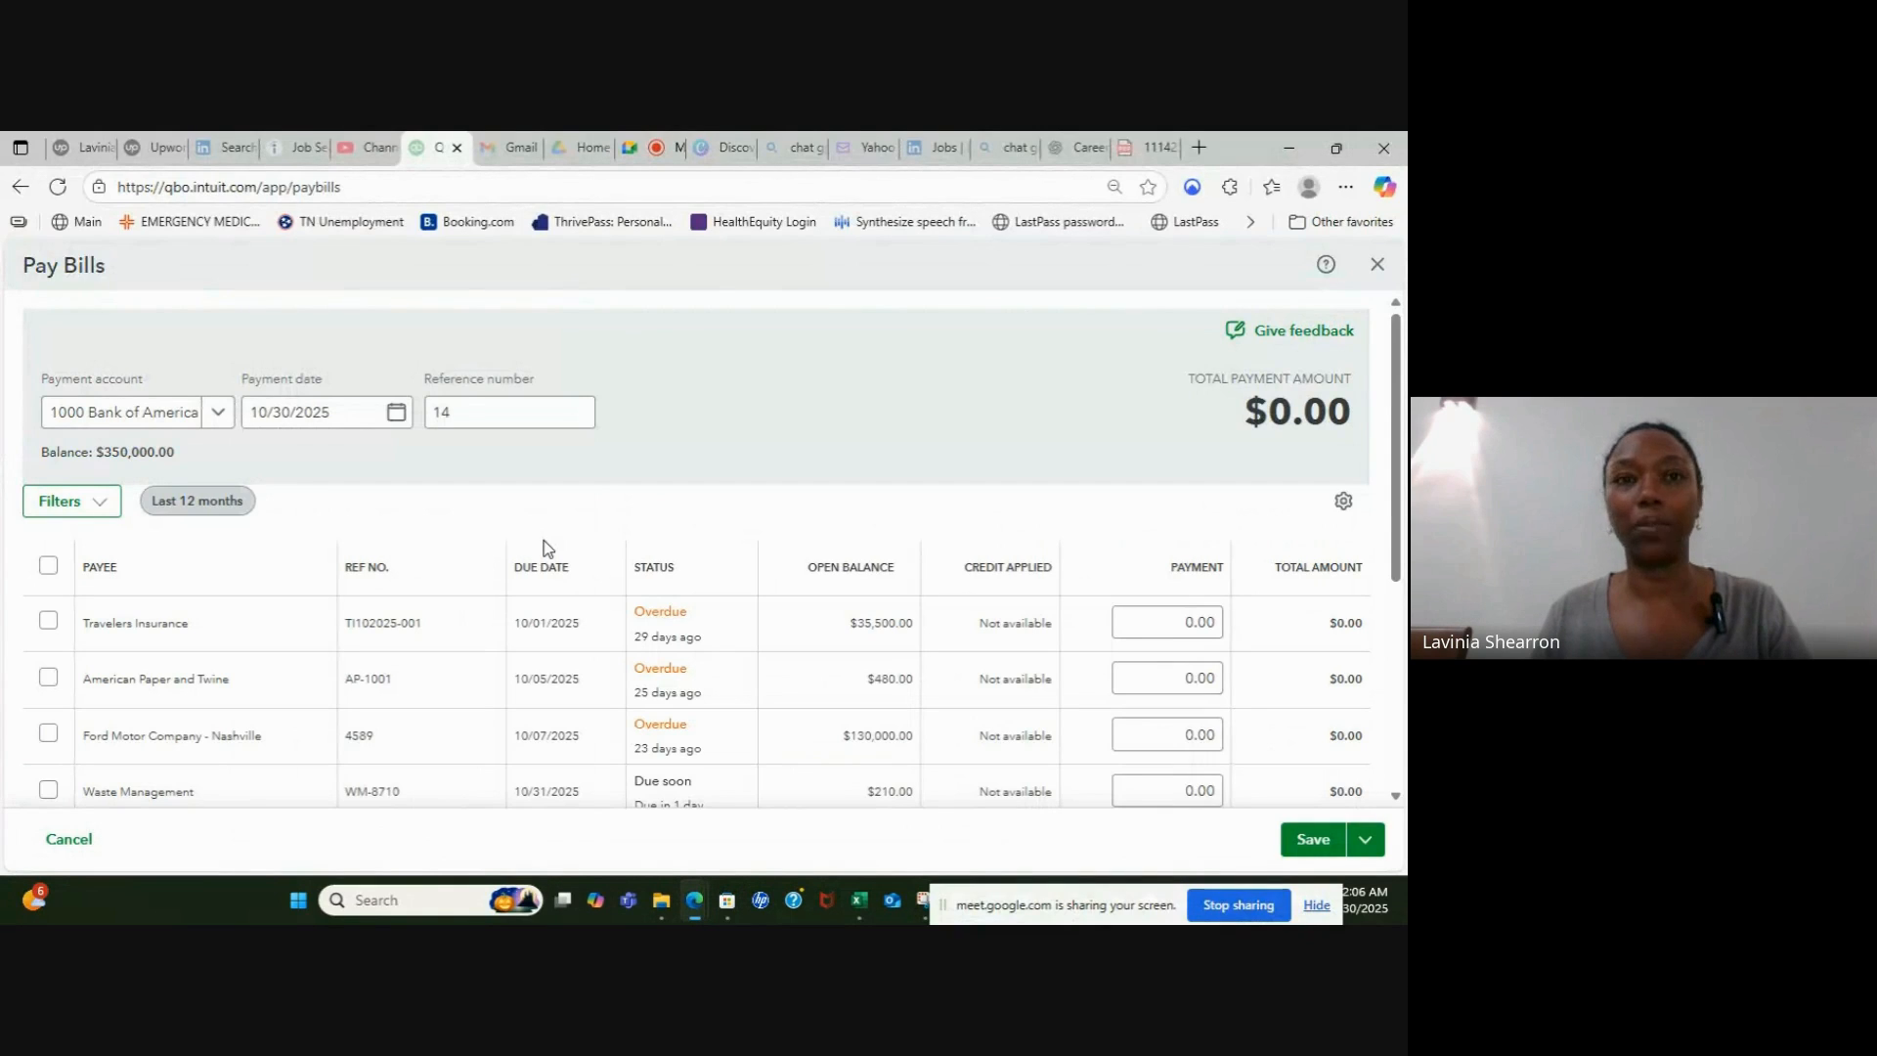
Step: Set the payment date for the bills to 10/31/2025
left_click(397, 419)
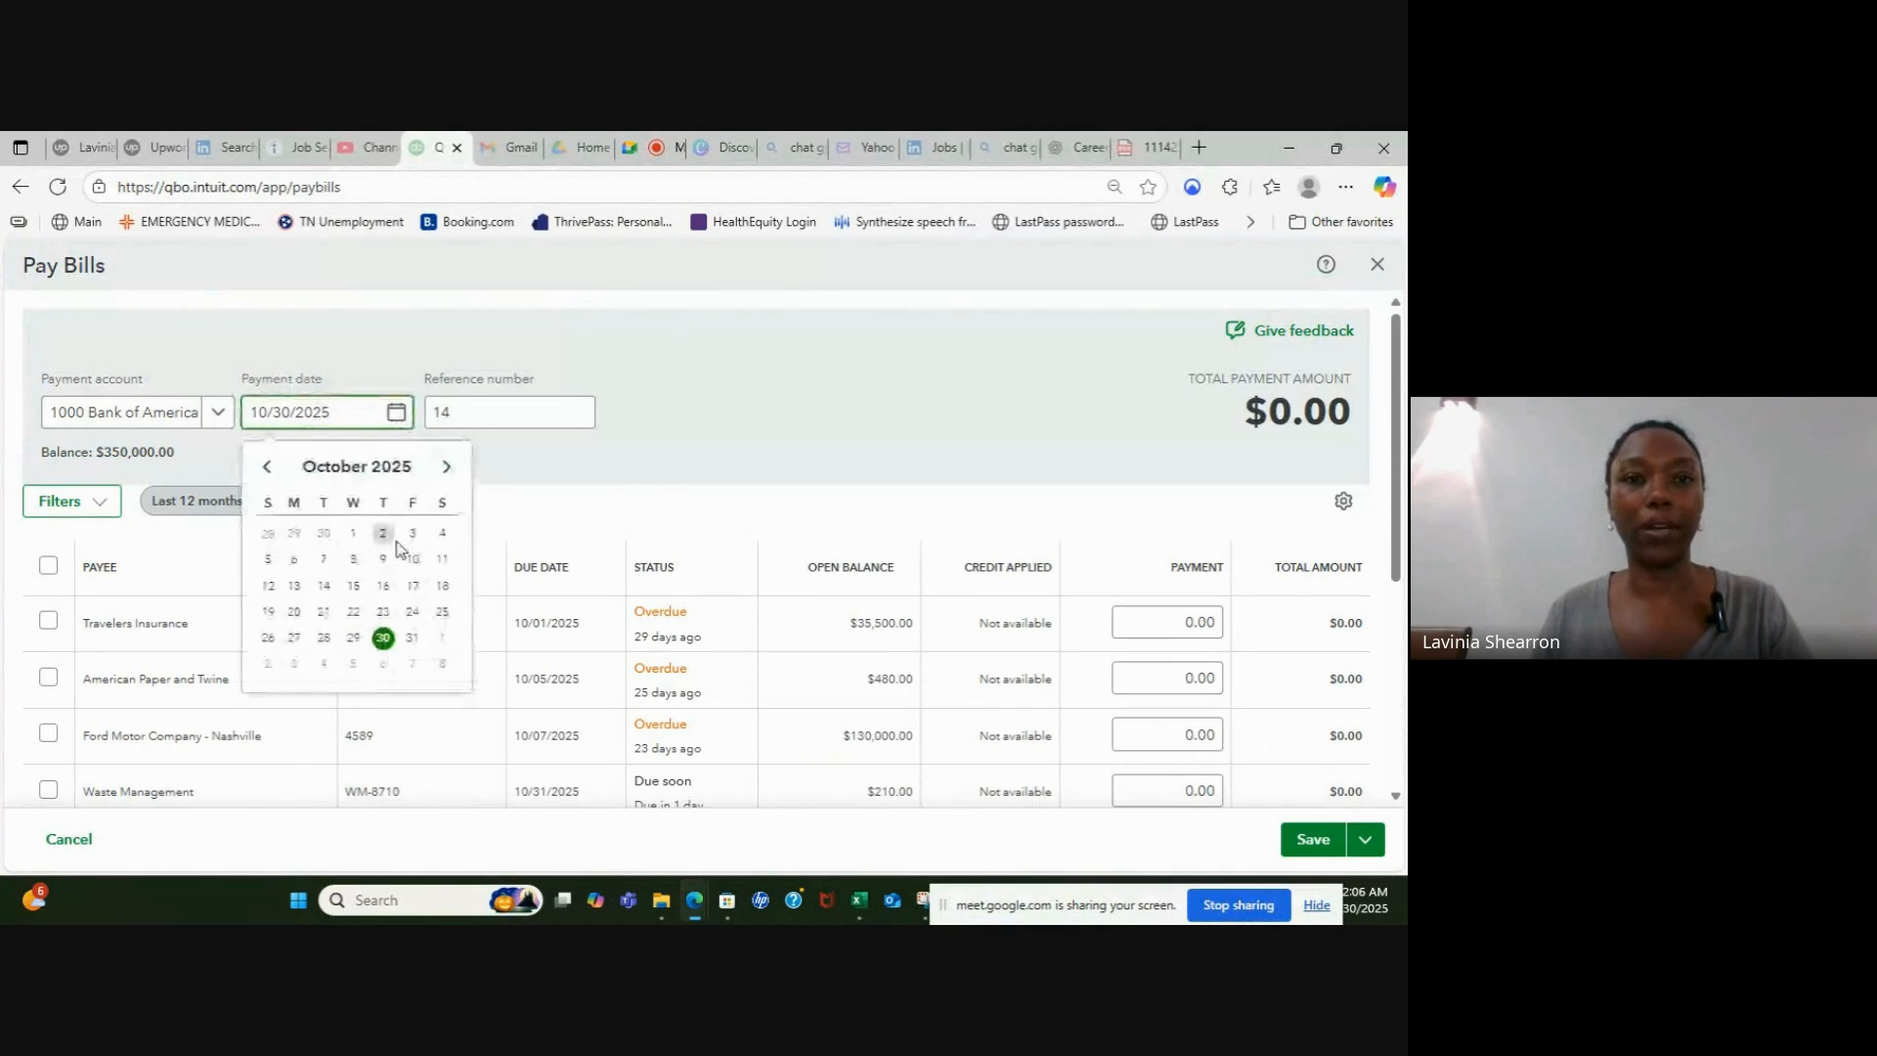
left_click(412, 640)
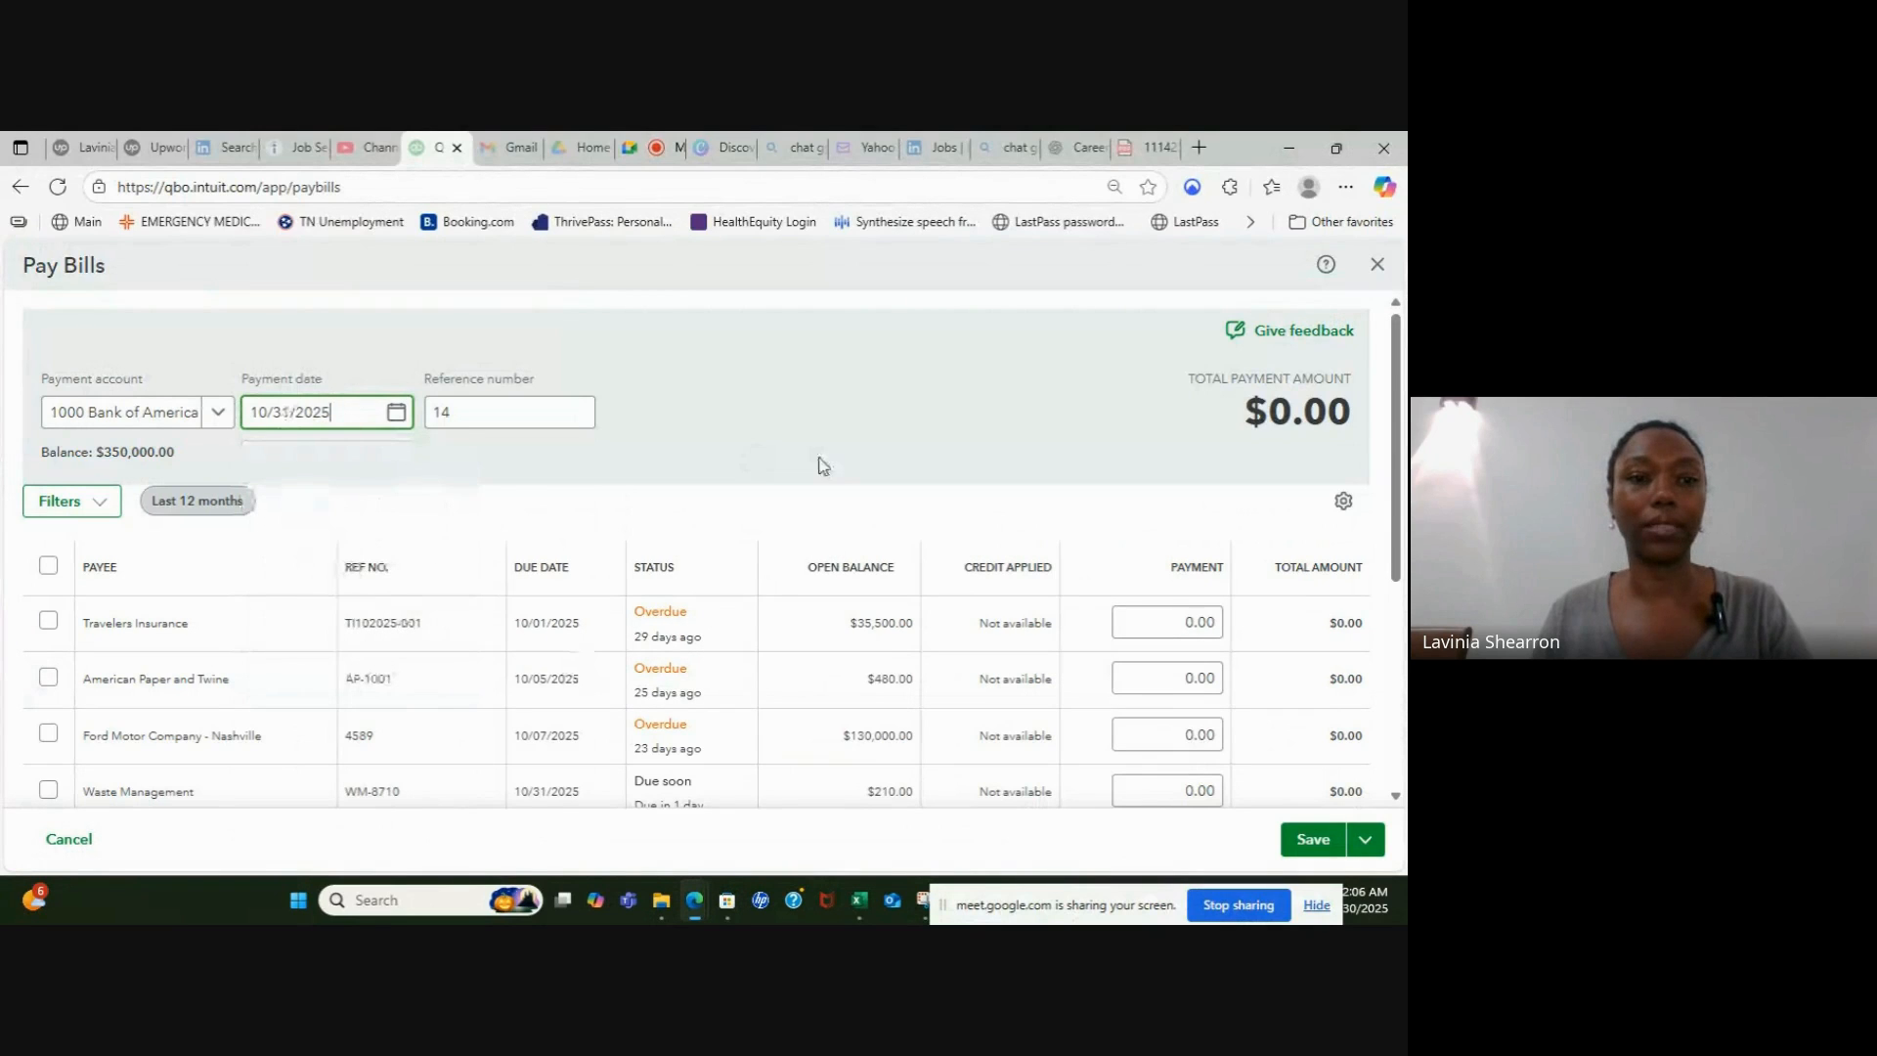
scroll(462, 622, "down", 1)
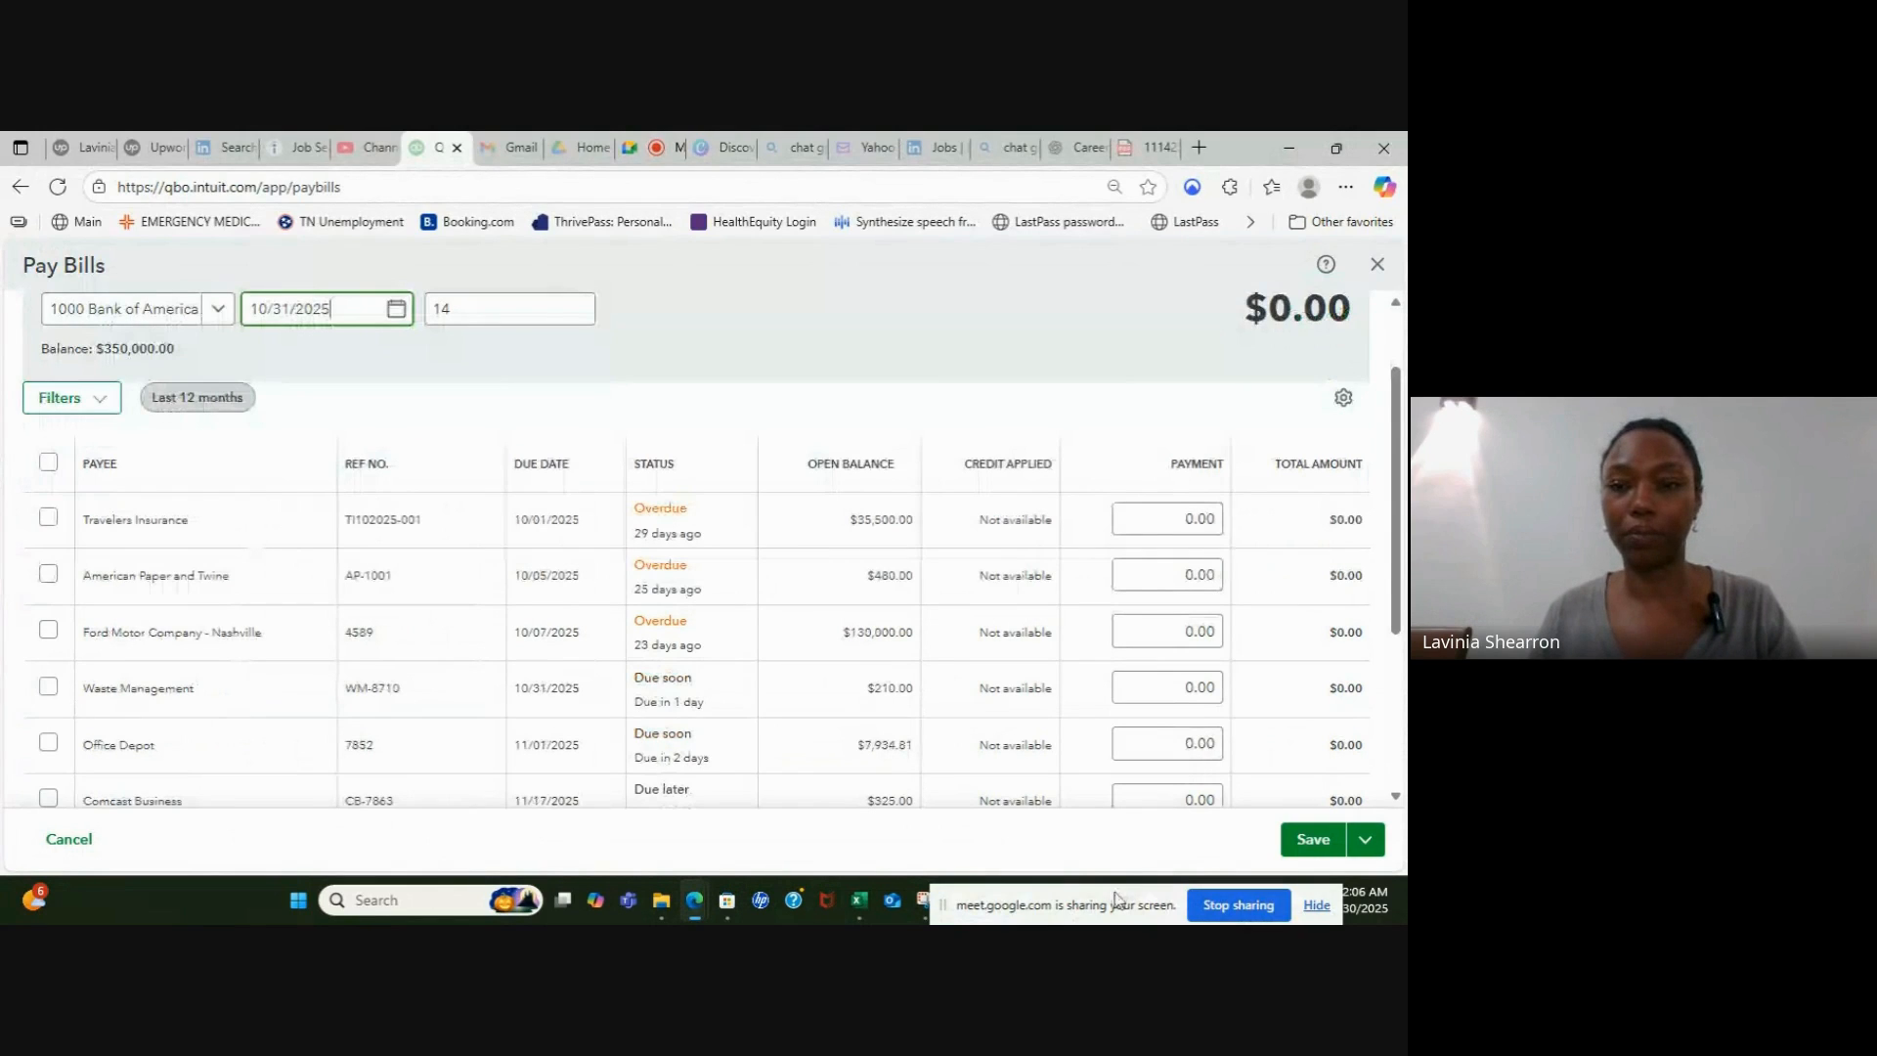
Step: Check the payees in the Word ACH payment confirmation, and return to Pay Bills in QuickBooks
left_click_drag(1118, 900, 186, 916)
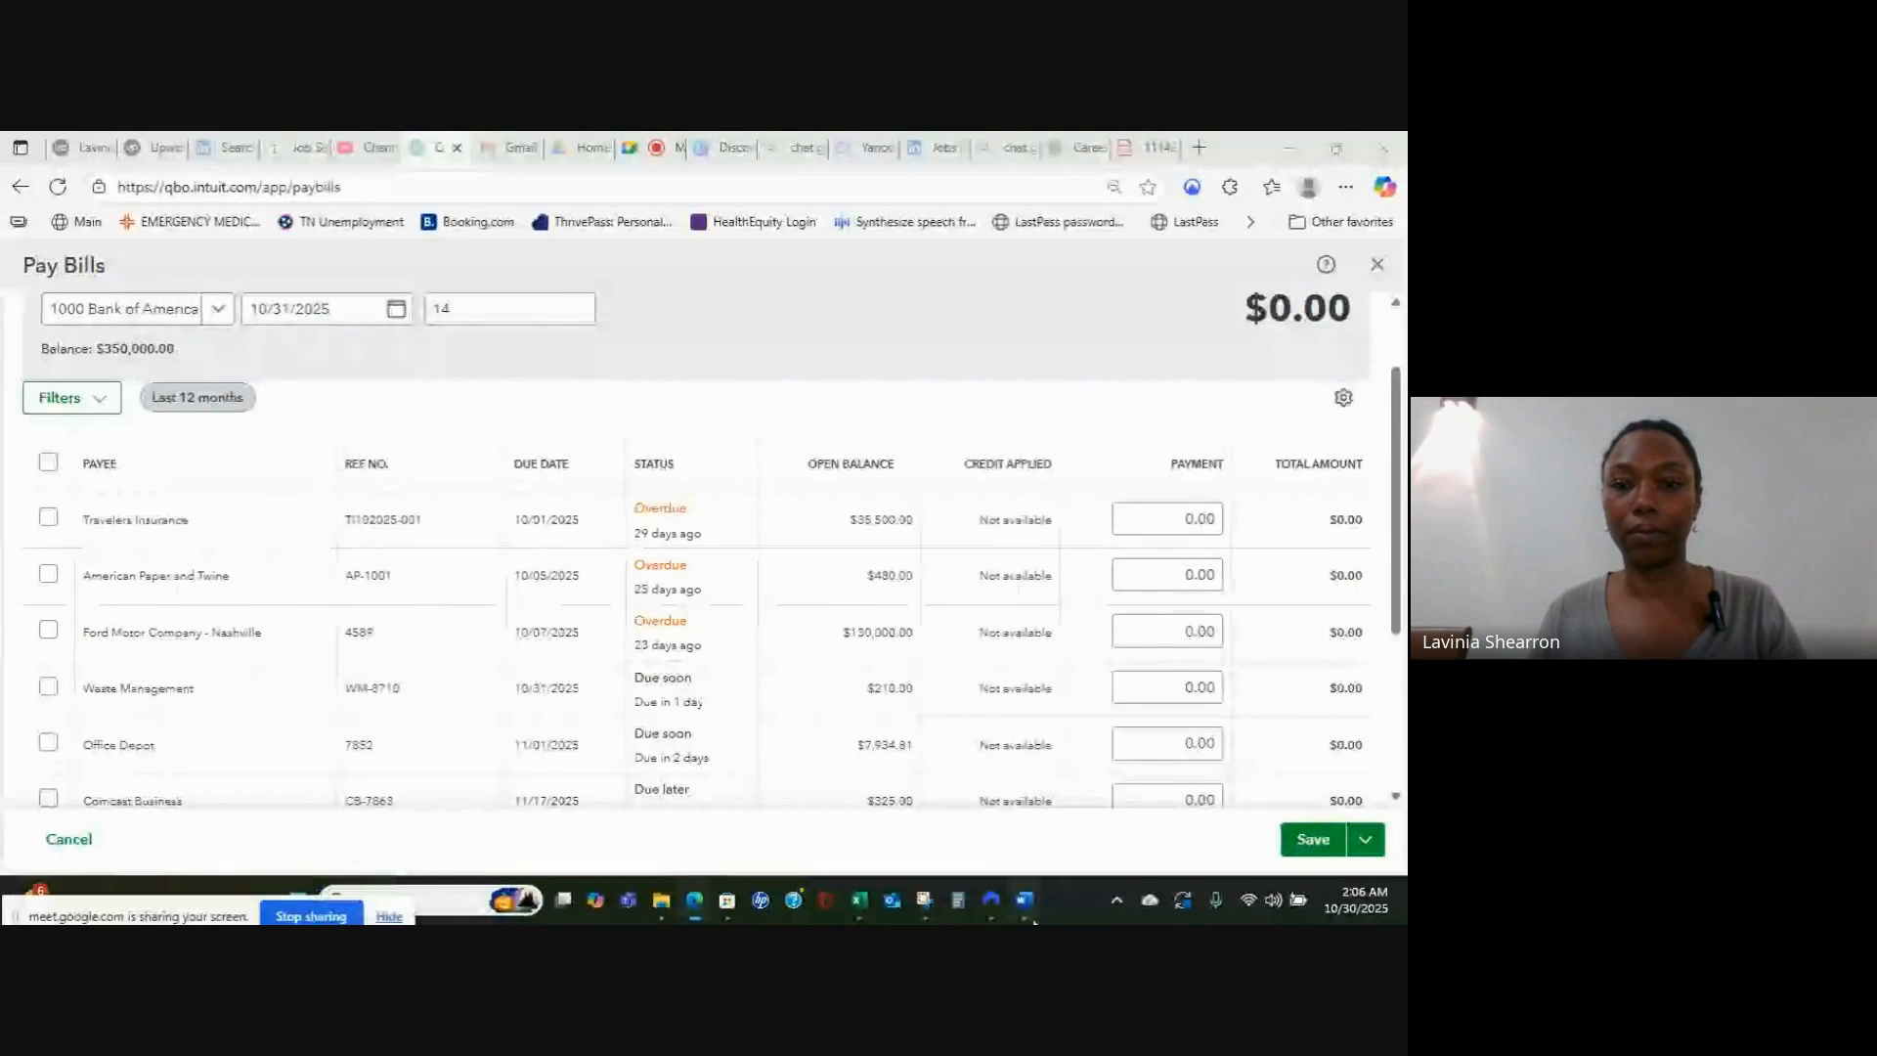
left_click(1027, 904)
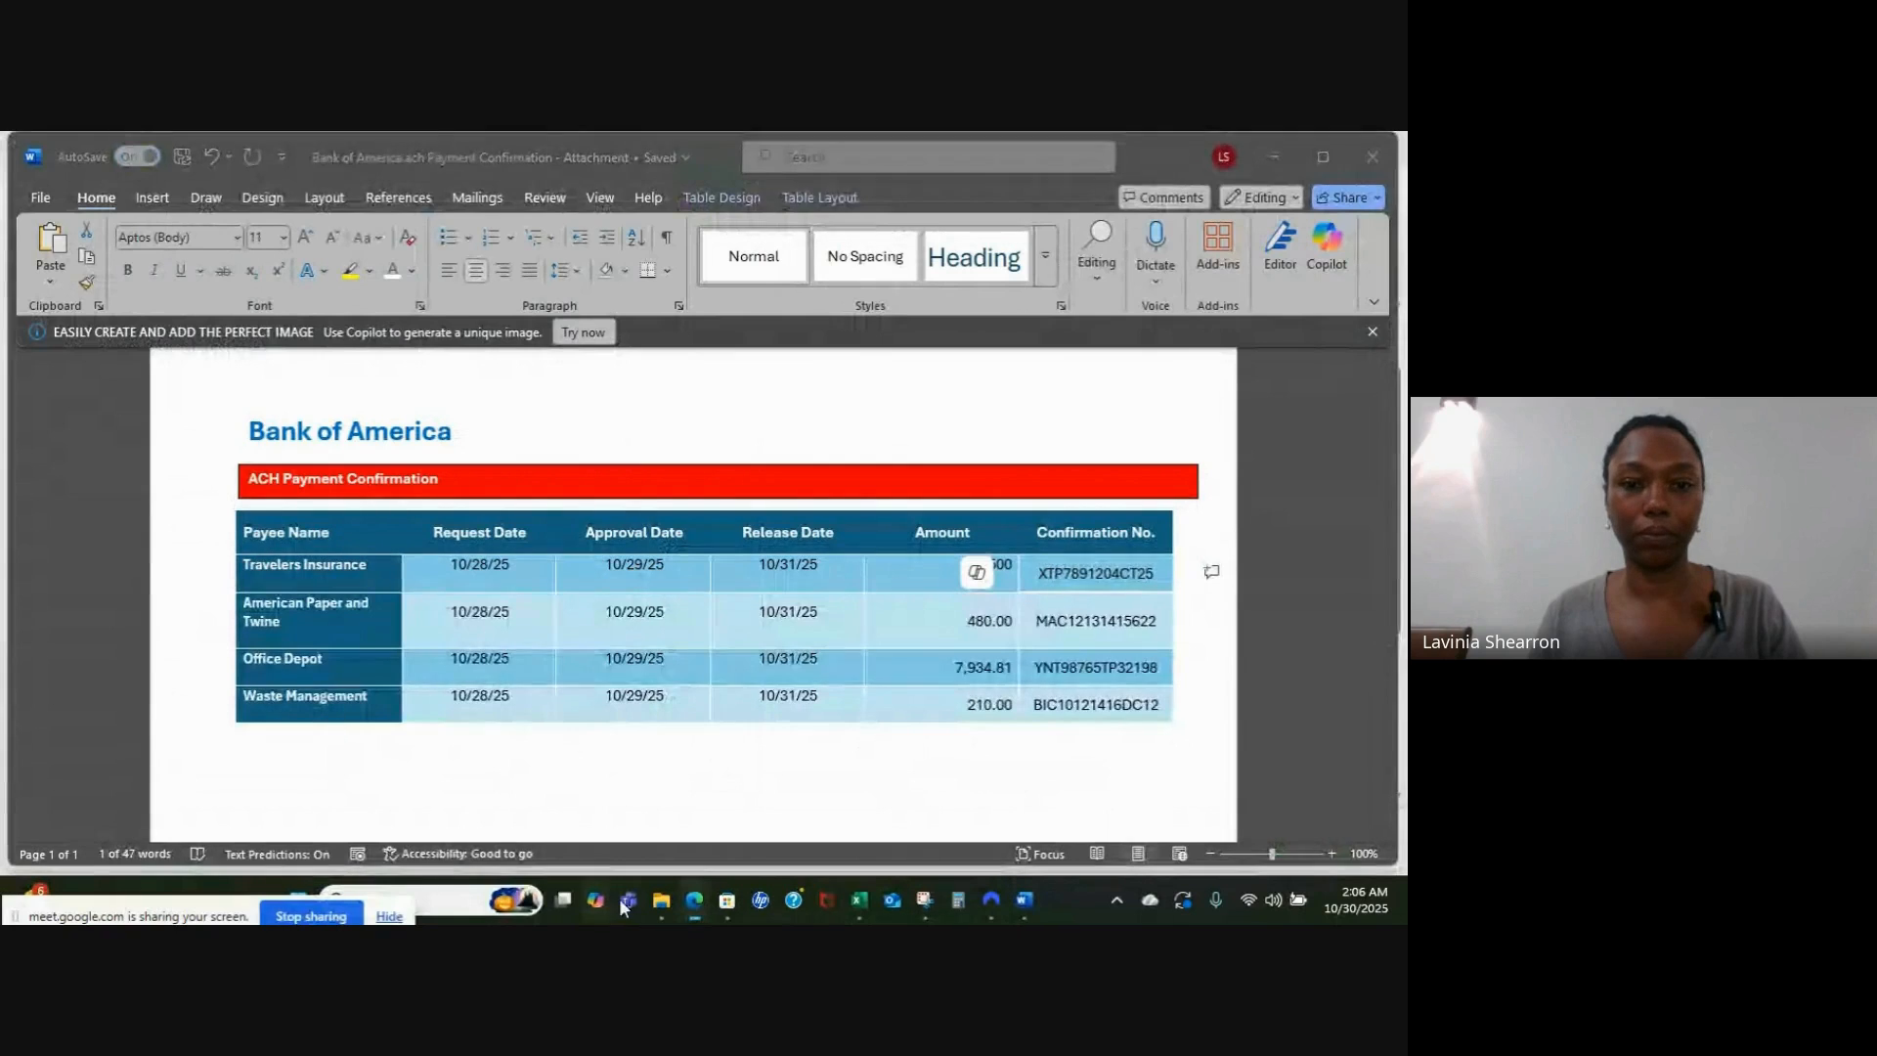
mouse_move(695, 903)
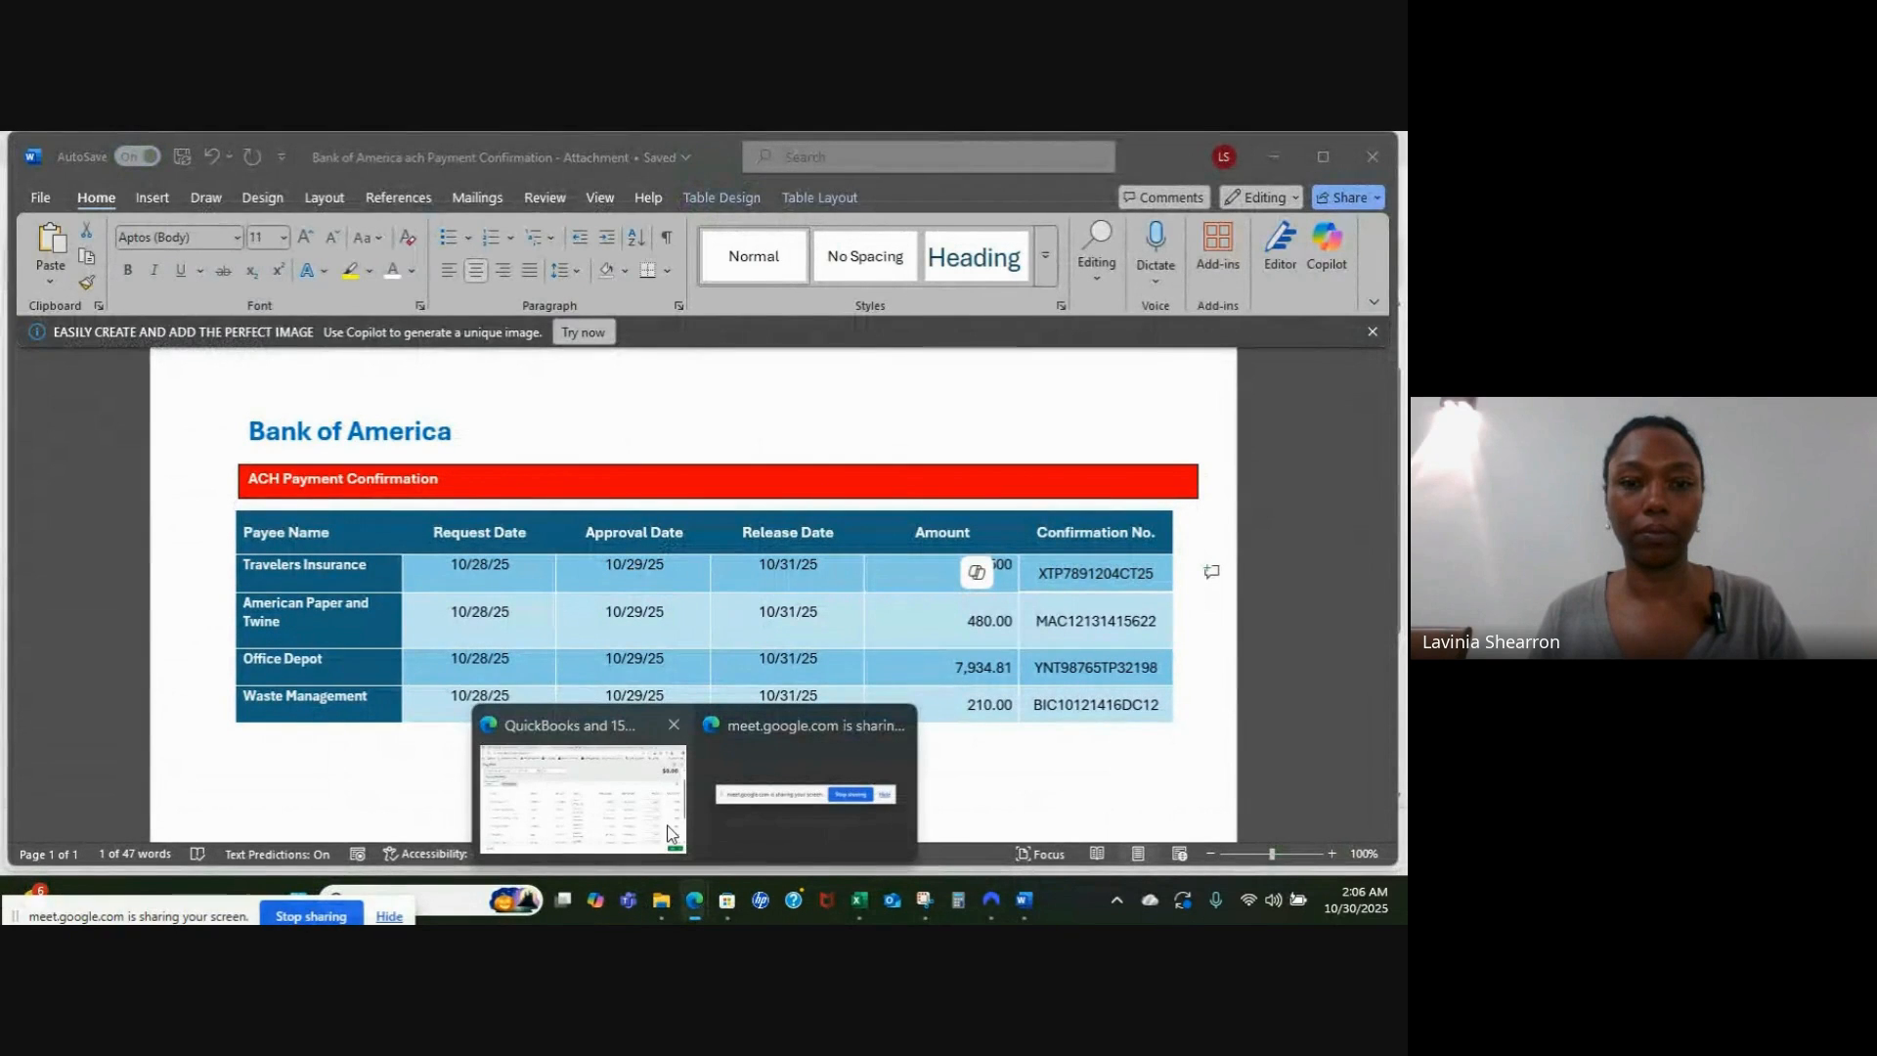
mouse_move(654, 826)
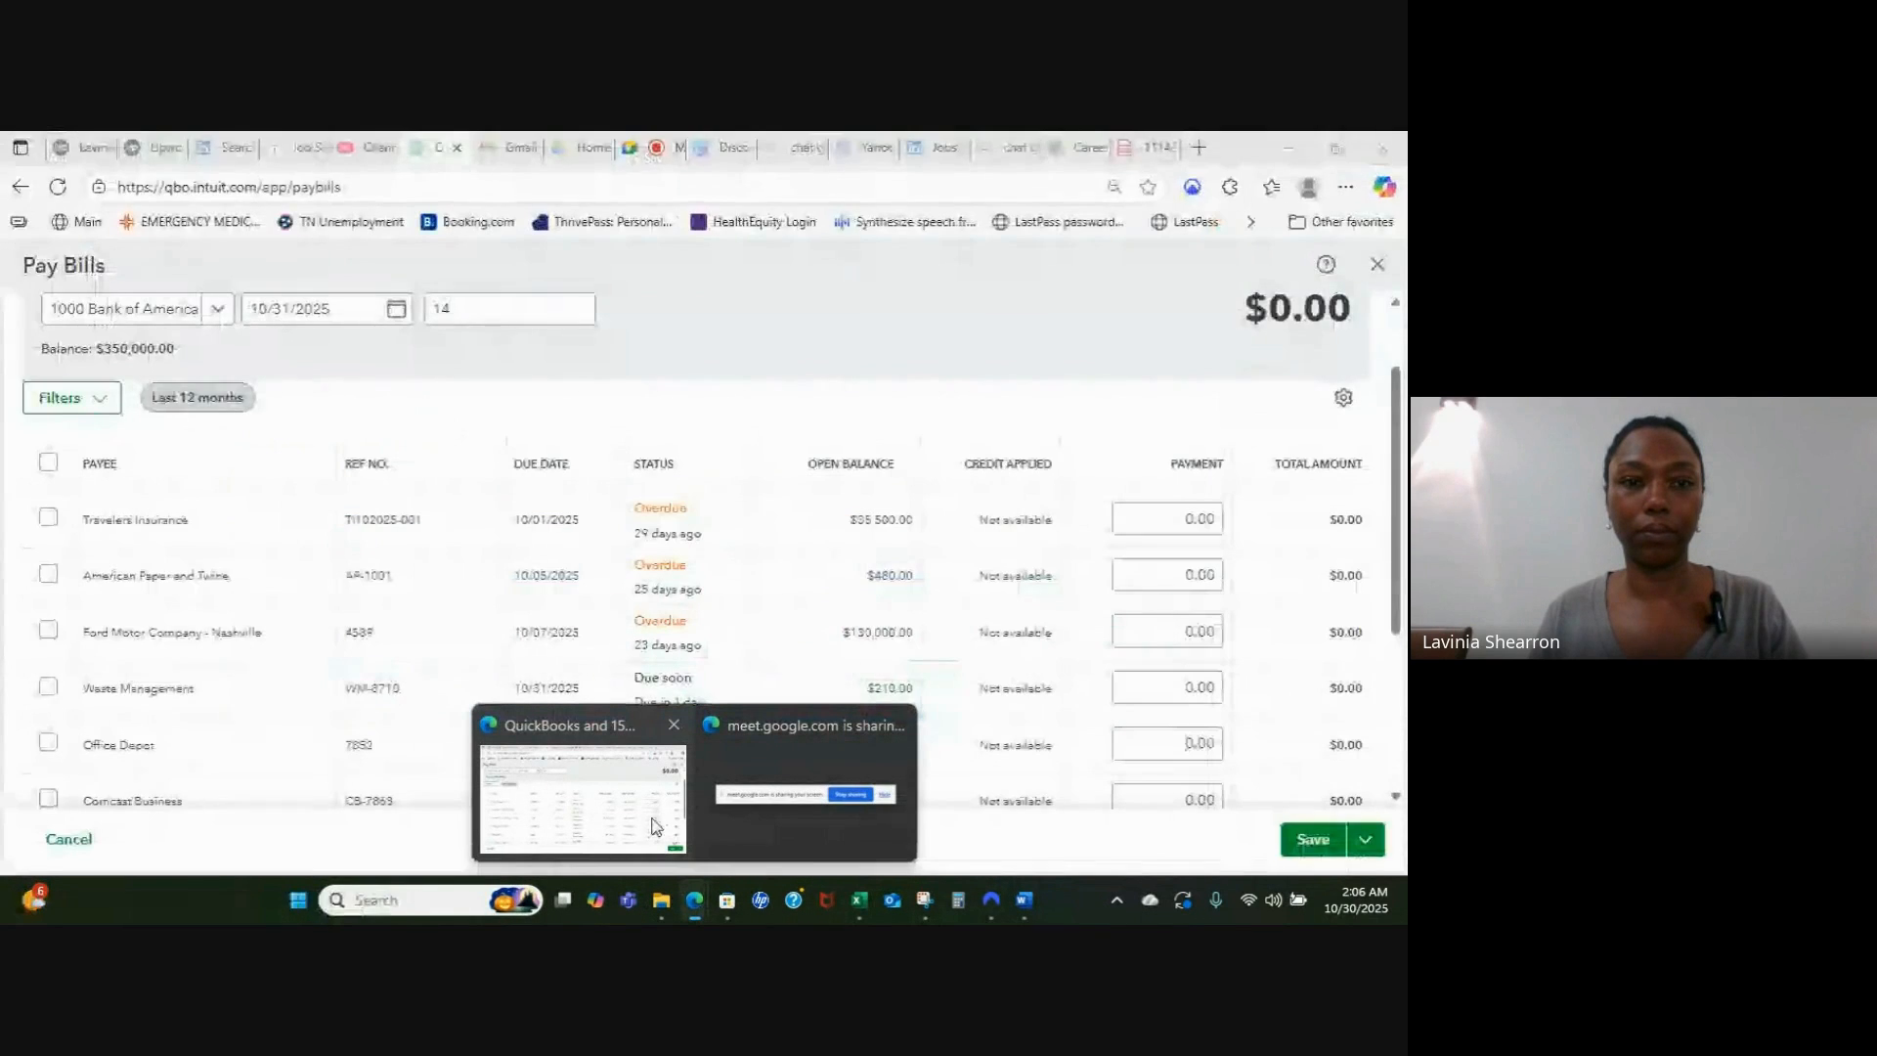
left_click(654, 826)
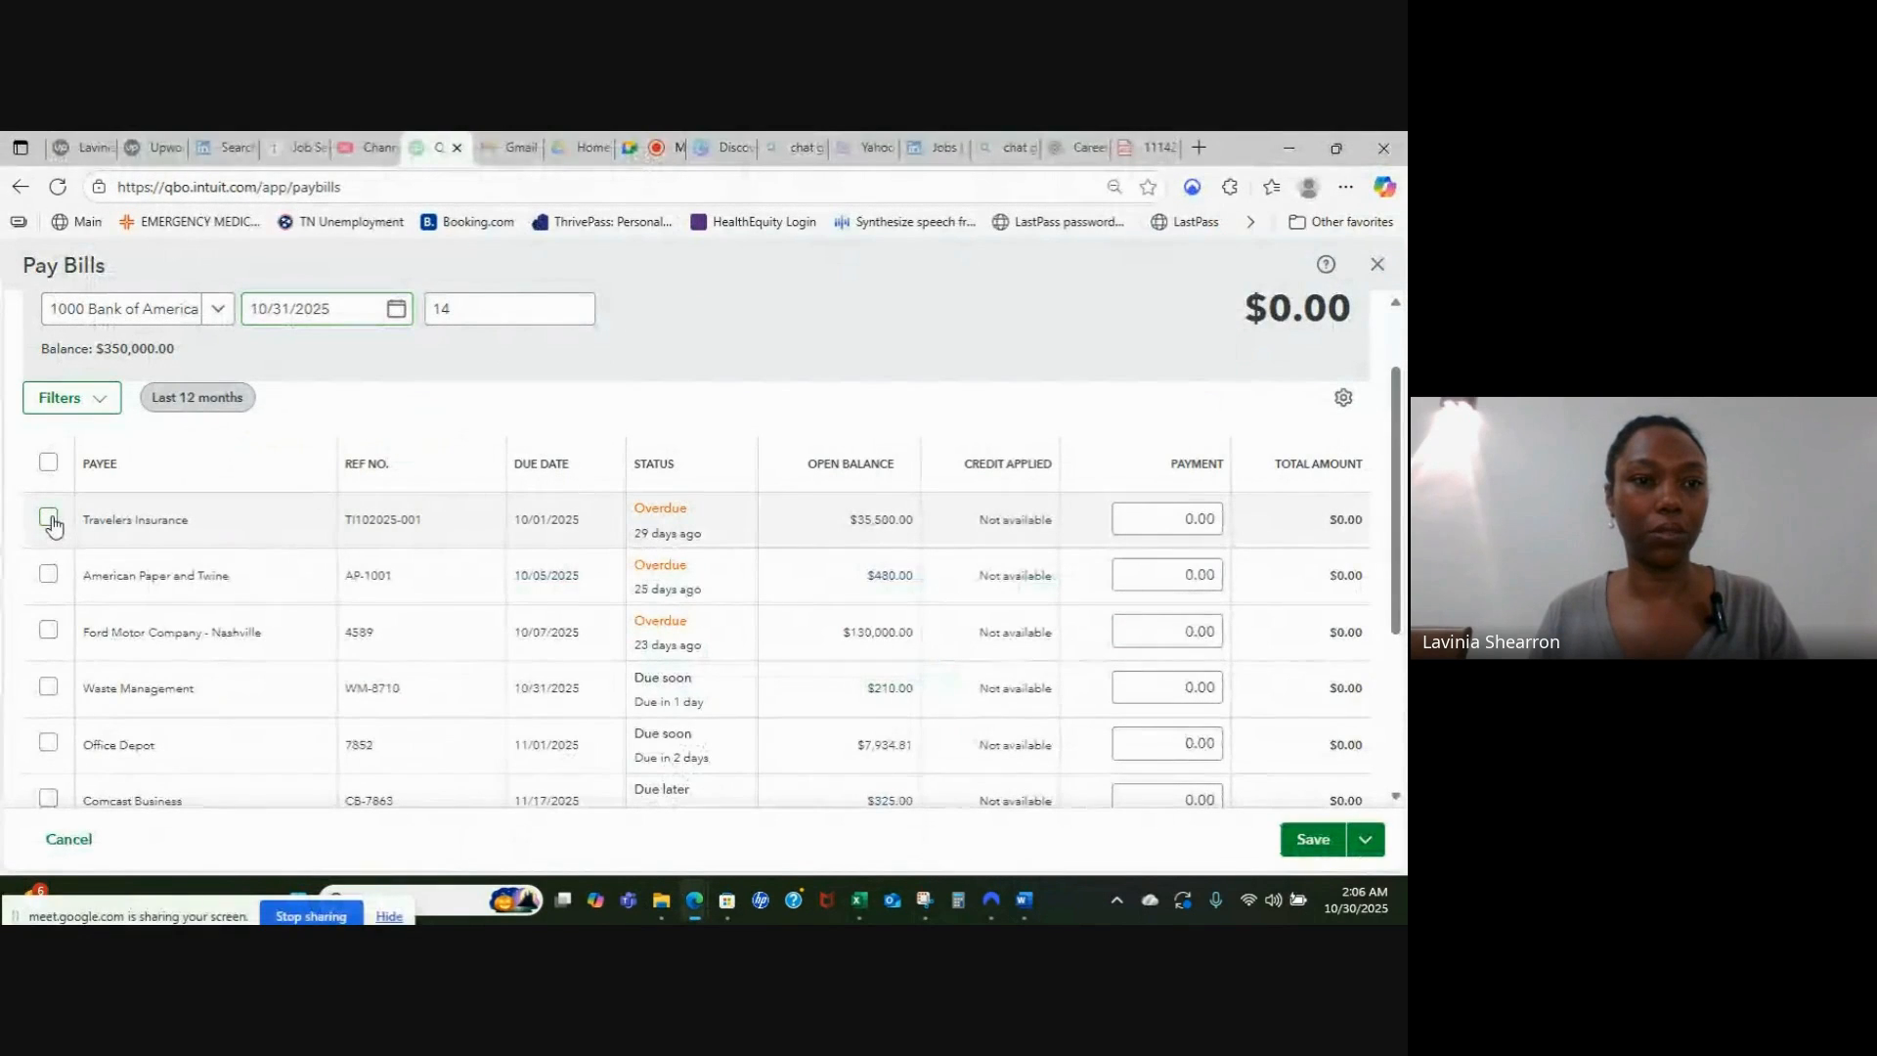
Step: Select the Travelers Insurance, American Paper and Twine, Waste Management and Office Depot bills for full payment, and save the payments
left_click(49, 520)
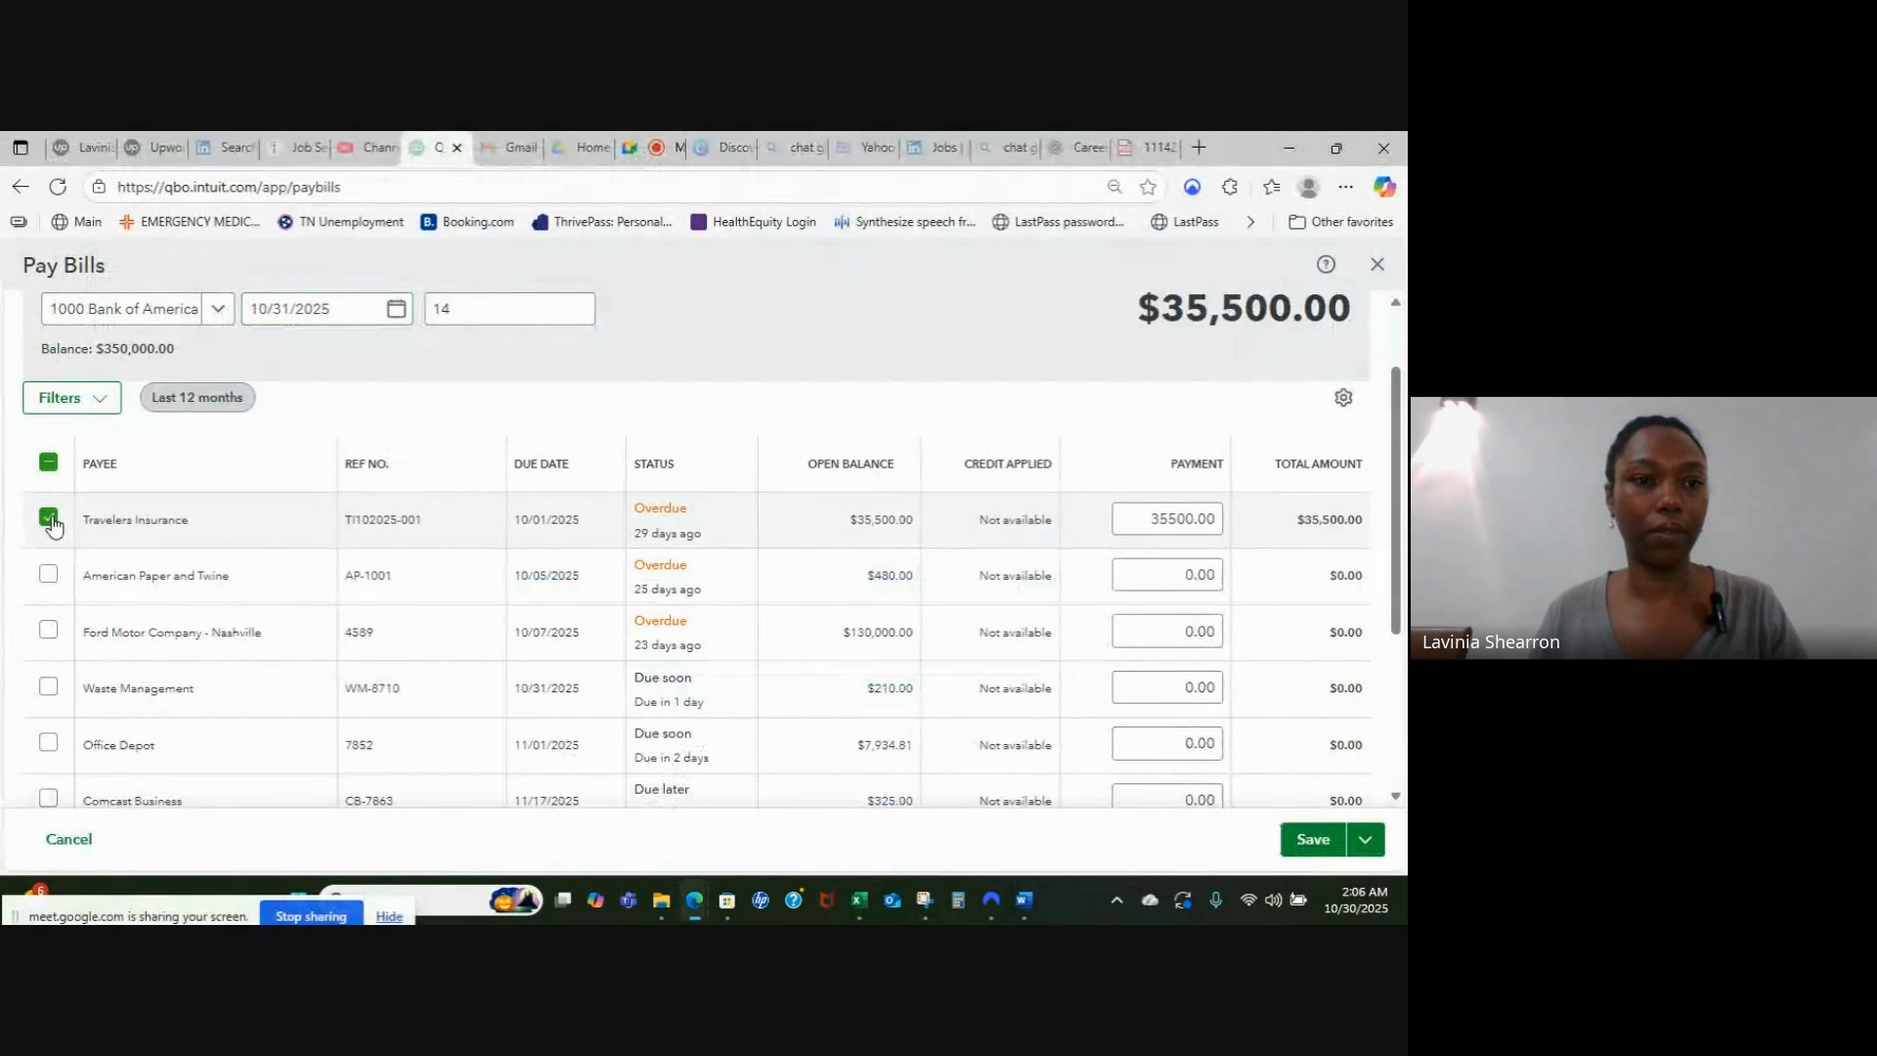
left_click(49, 577)
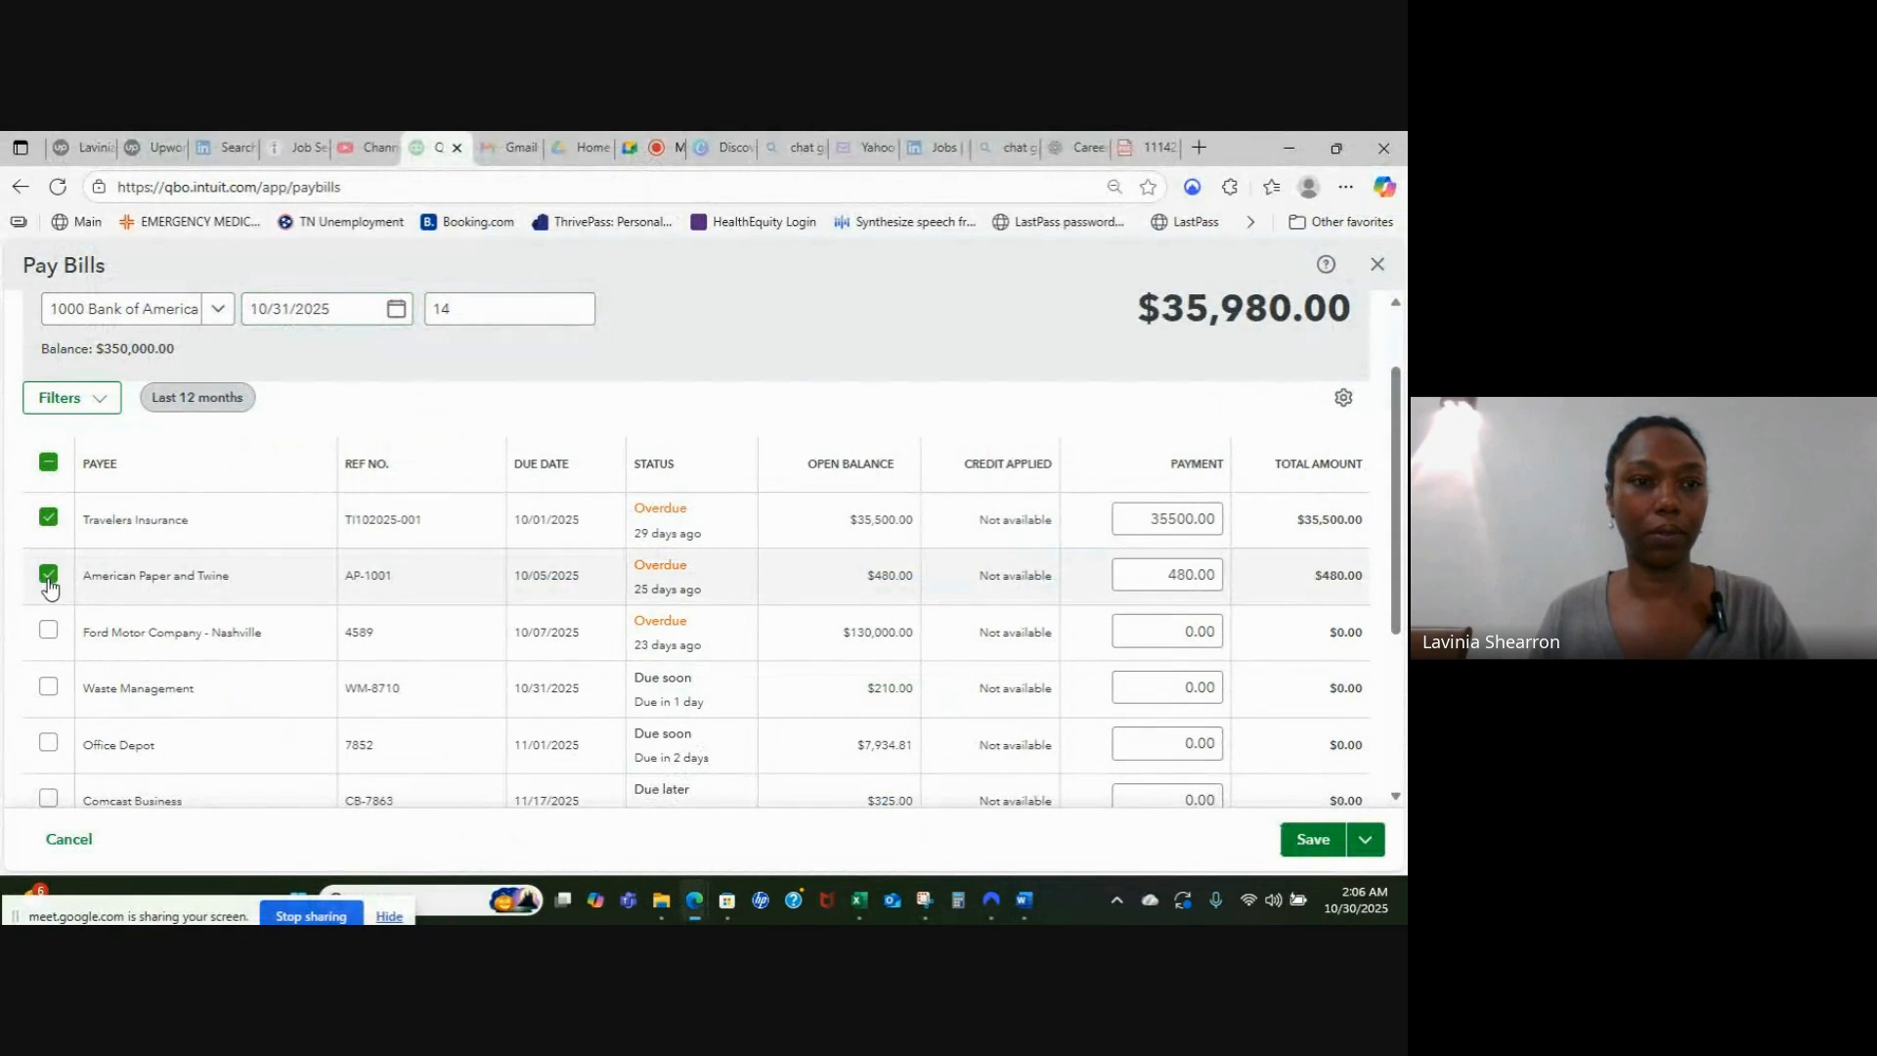
left_click(54, 692)
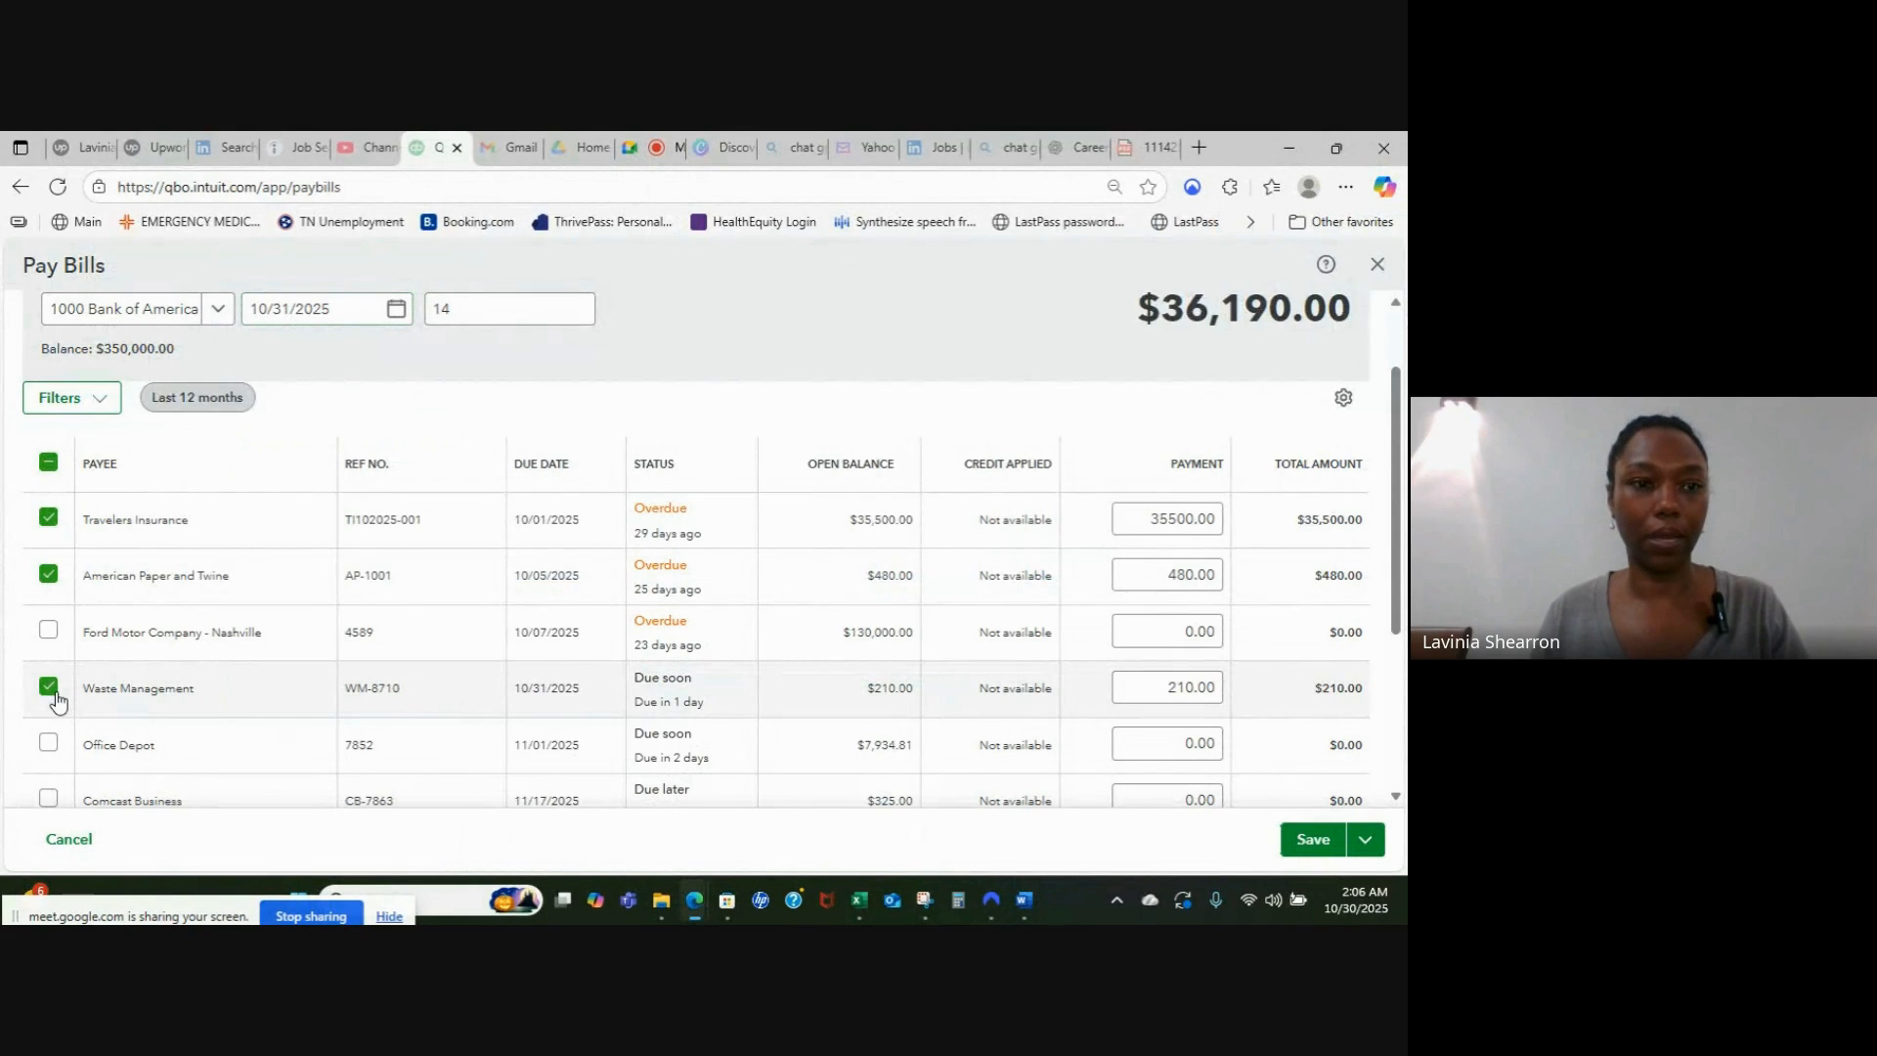
left_click(46, 747)
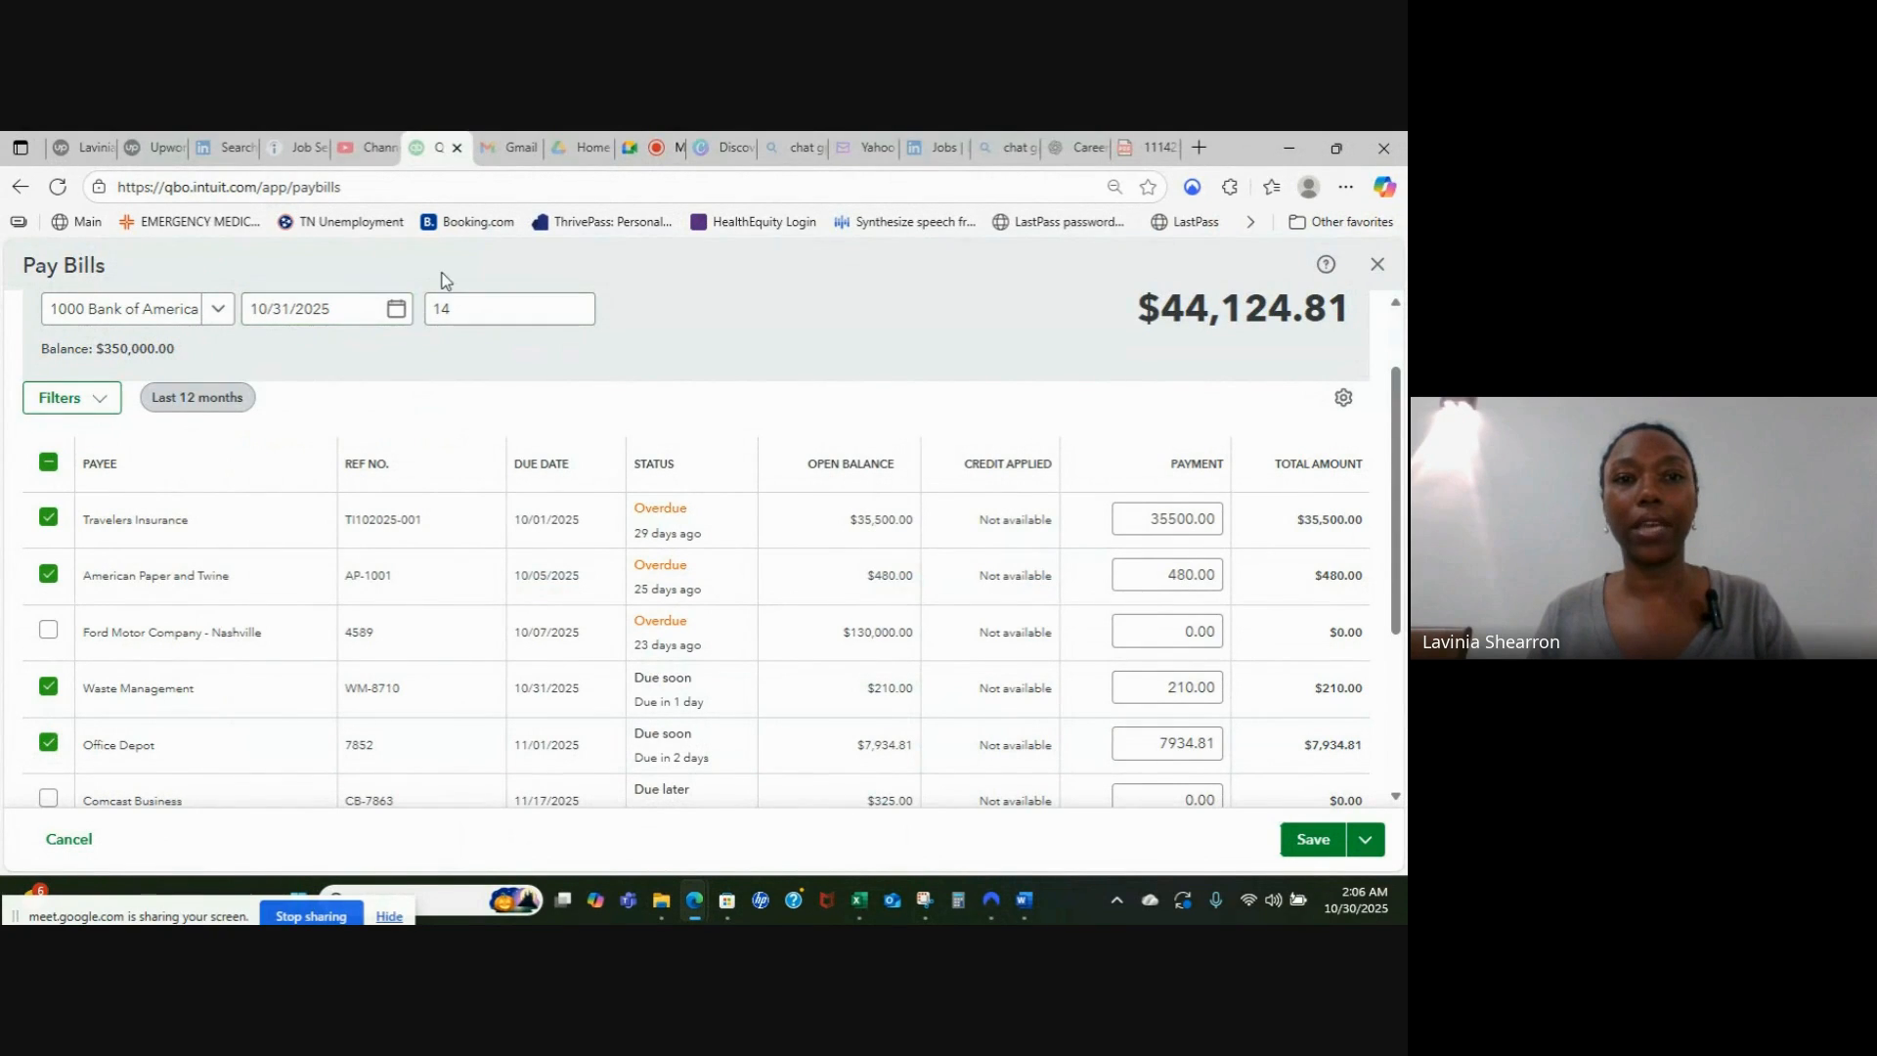
left_click(439, 313)
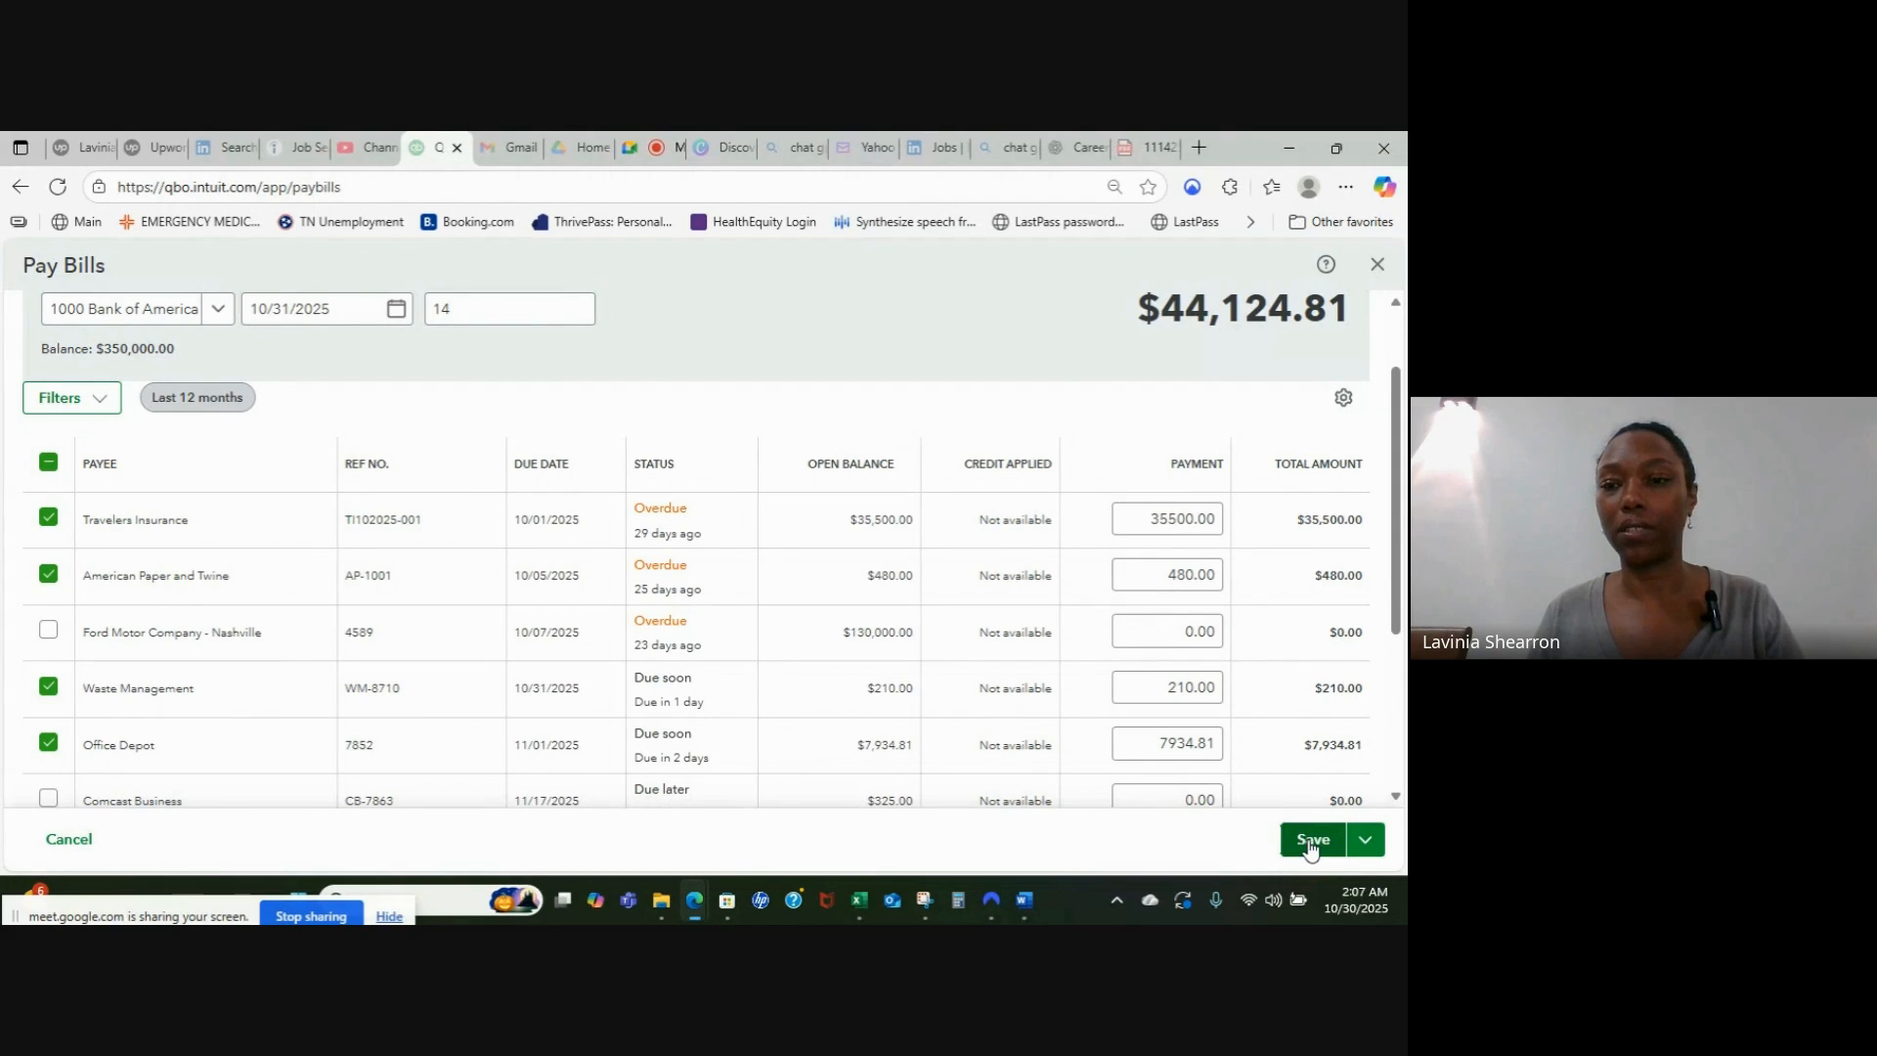
left_click(1311, 843)
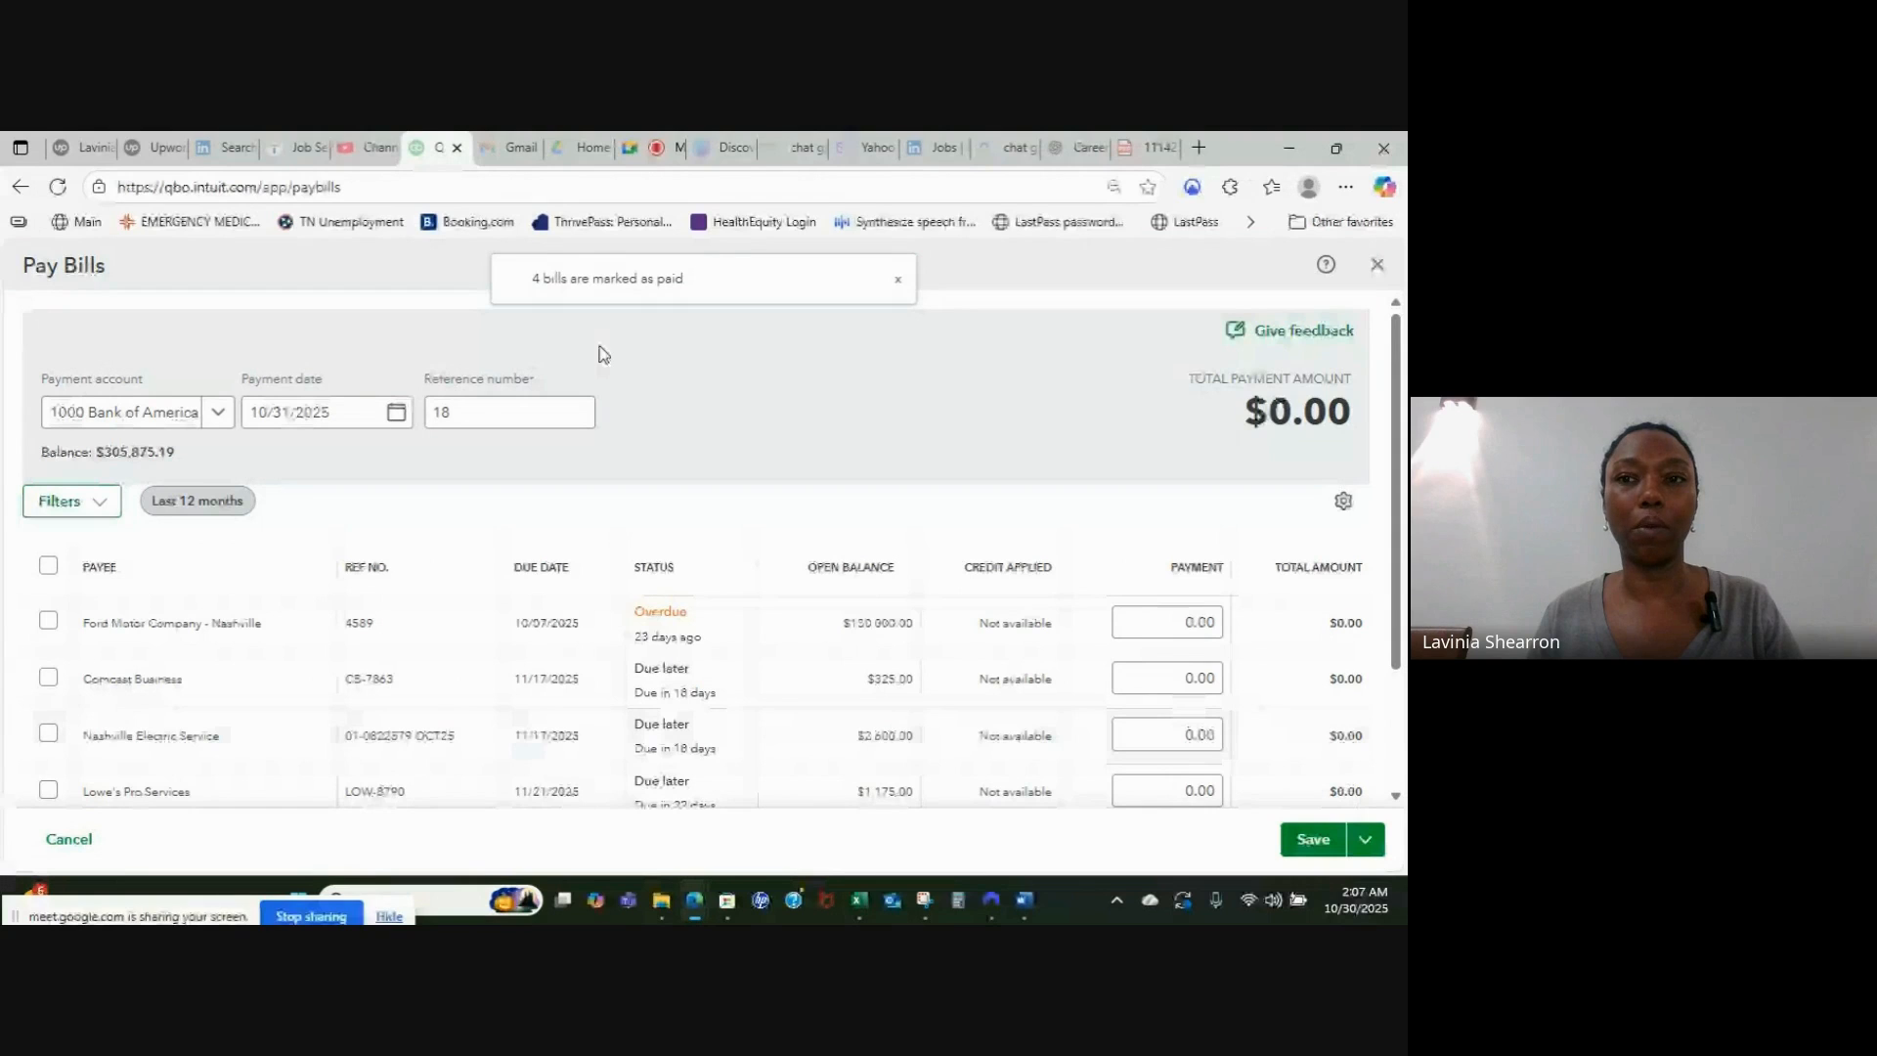
Step: Close Pay Bills and open the account history of the 1000 Bank of America account
left_click(1378, 265)
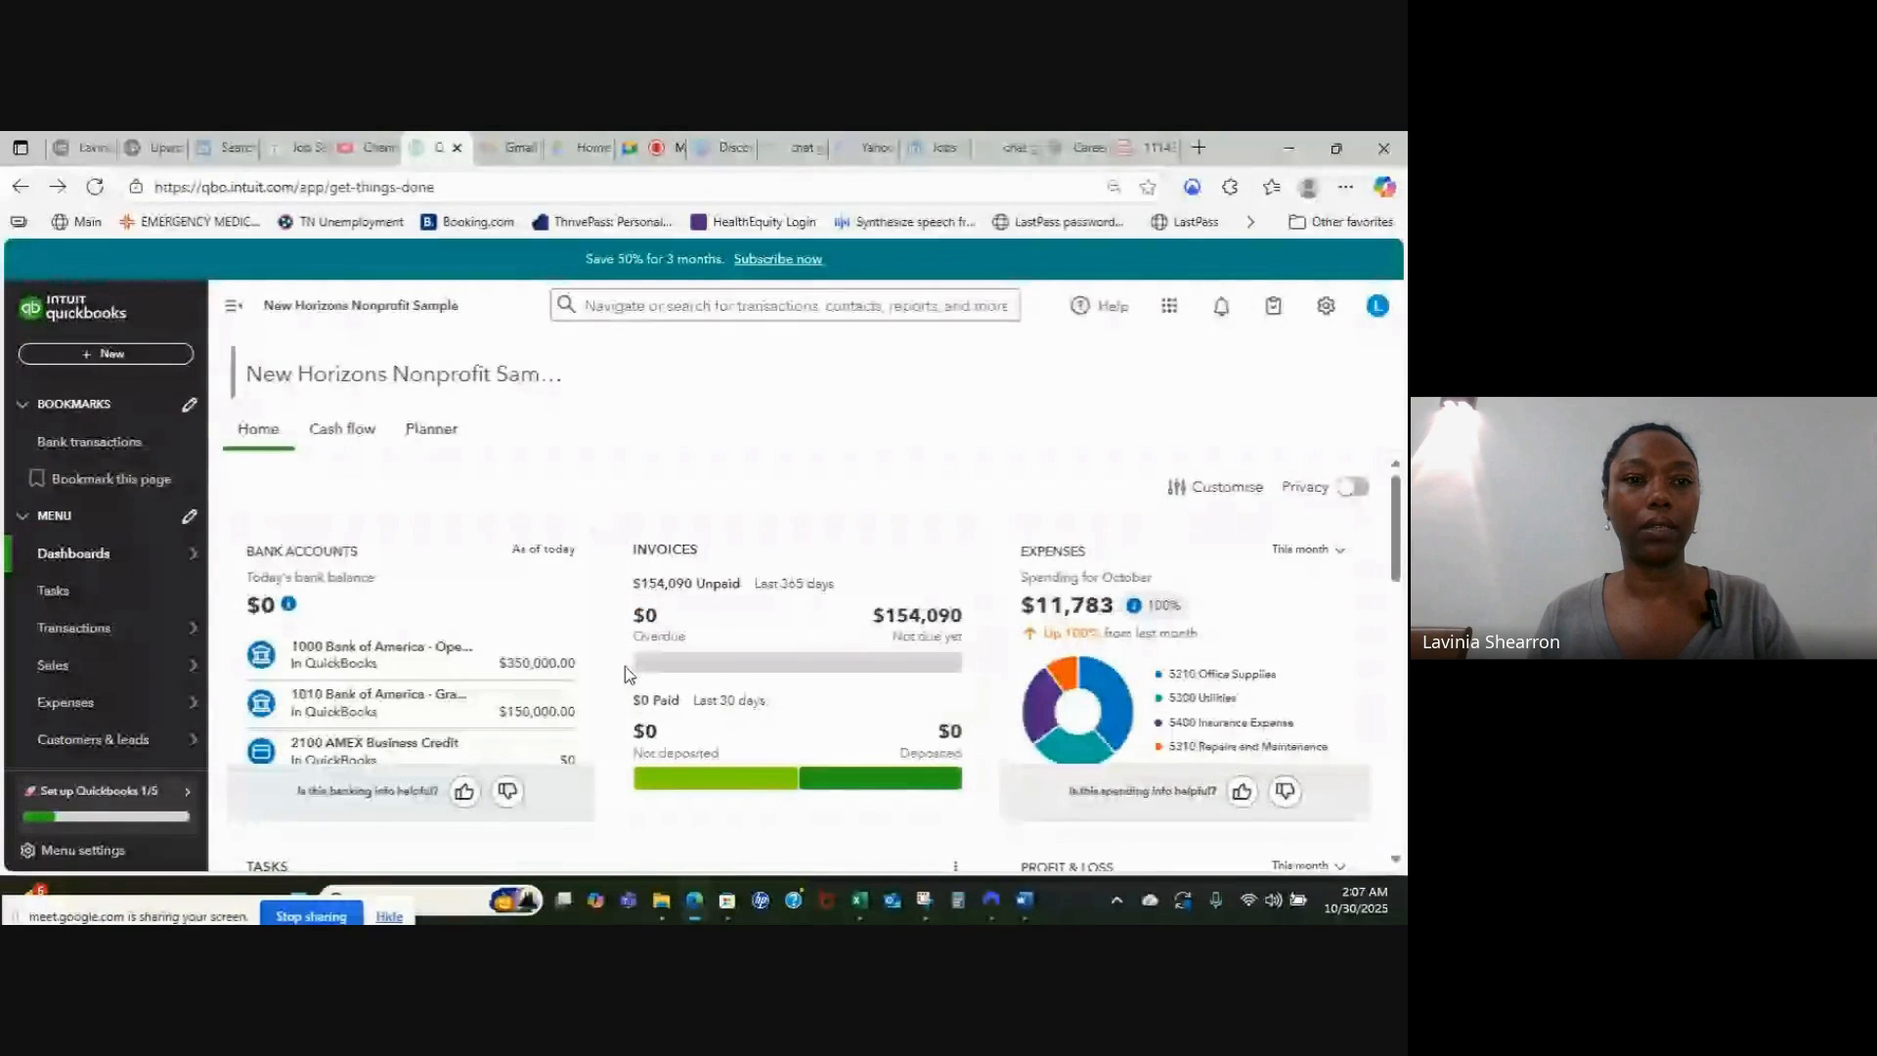
left_click(368, 655)
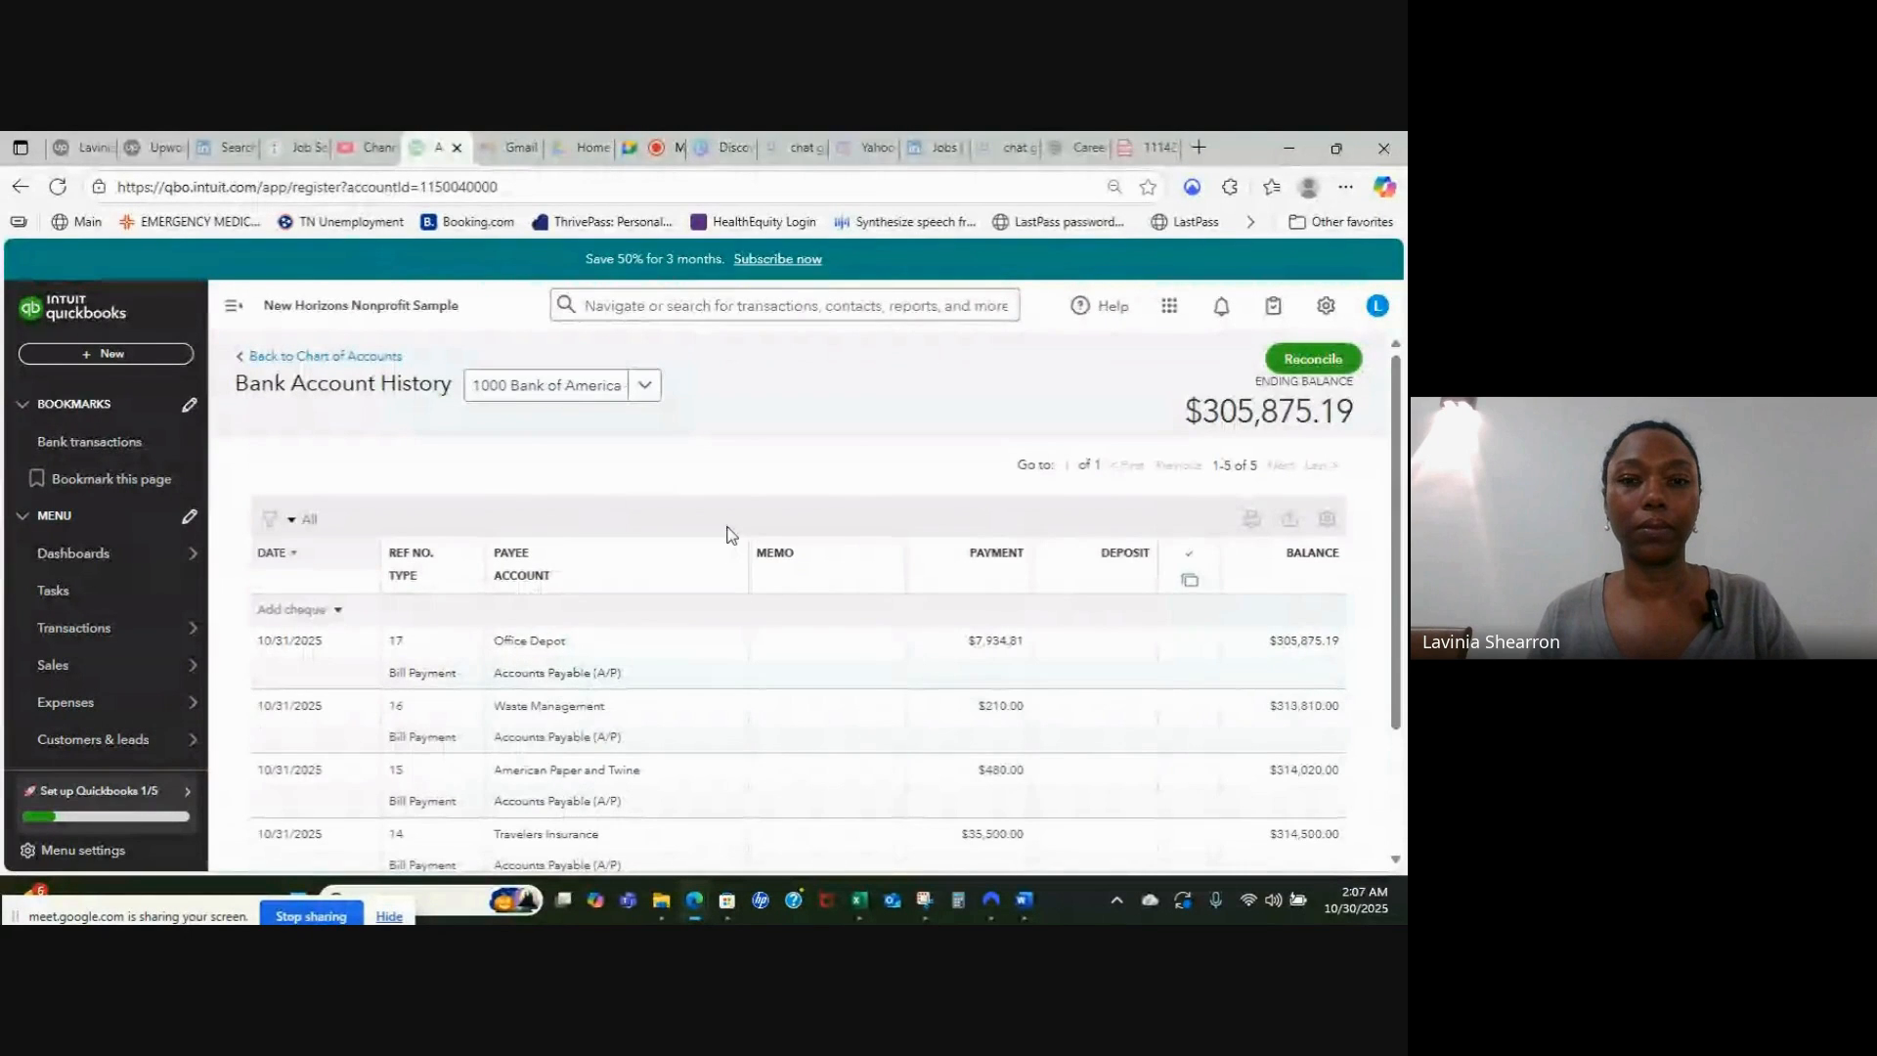
scroll(725, 532, "down", 1)
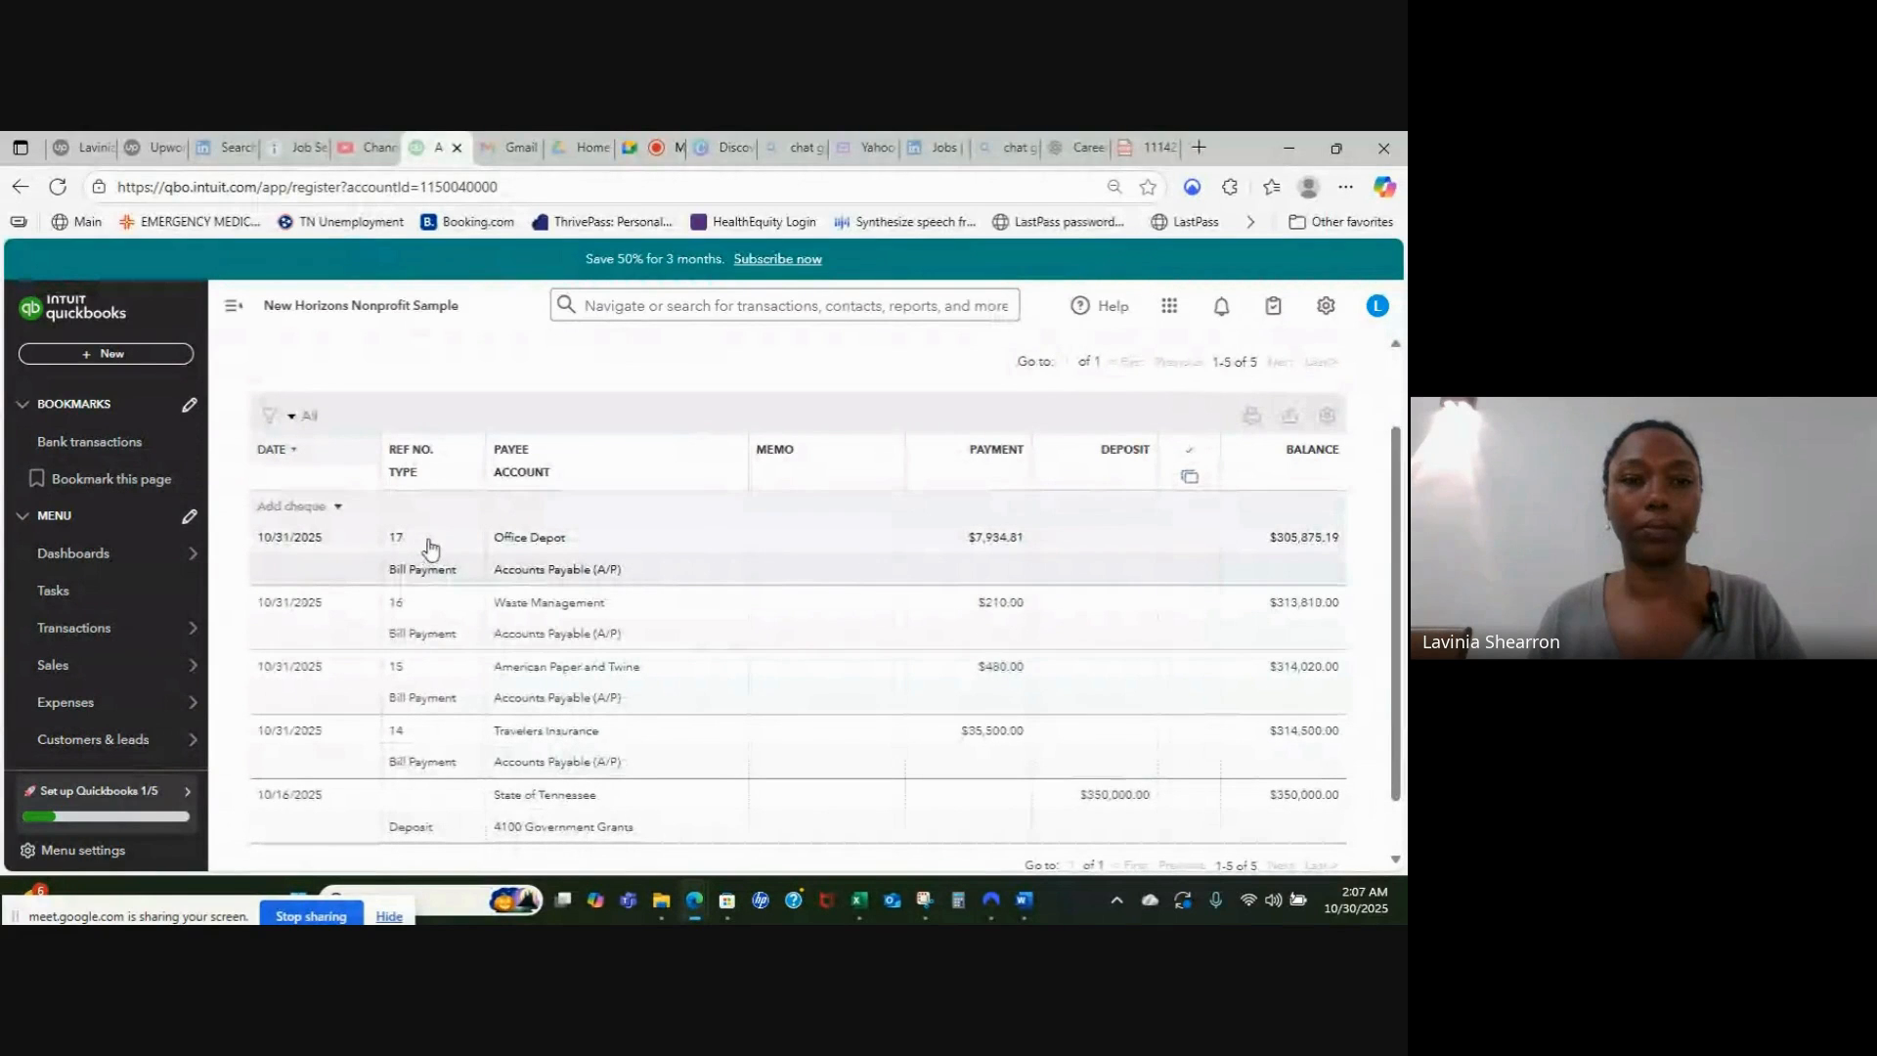
Step: Replace the Office Depot bill payment's reference number with its ACH confirmation number from the Word document, and save the linked transaction
left_click(431, 548)
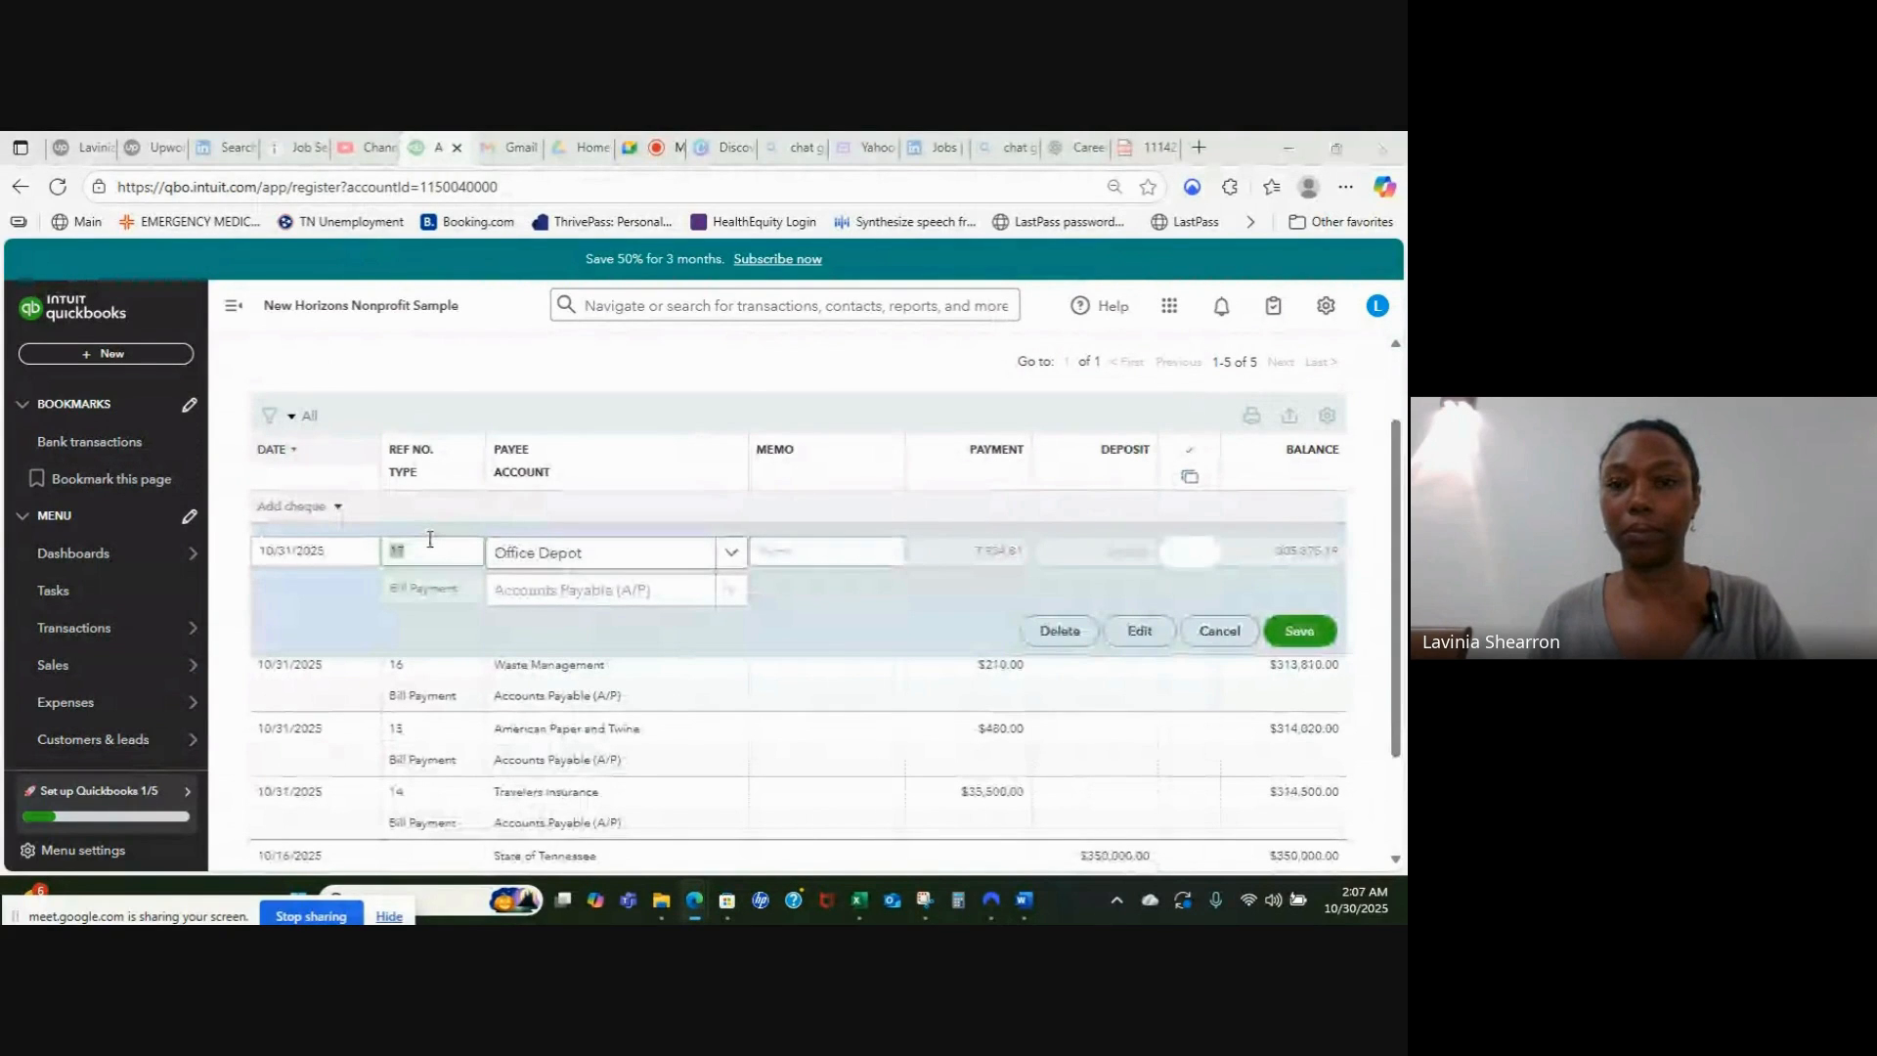
left_click(1025, 901)
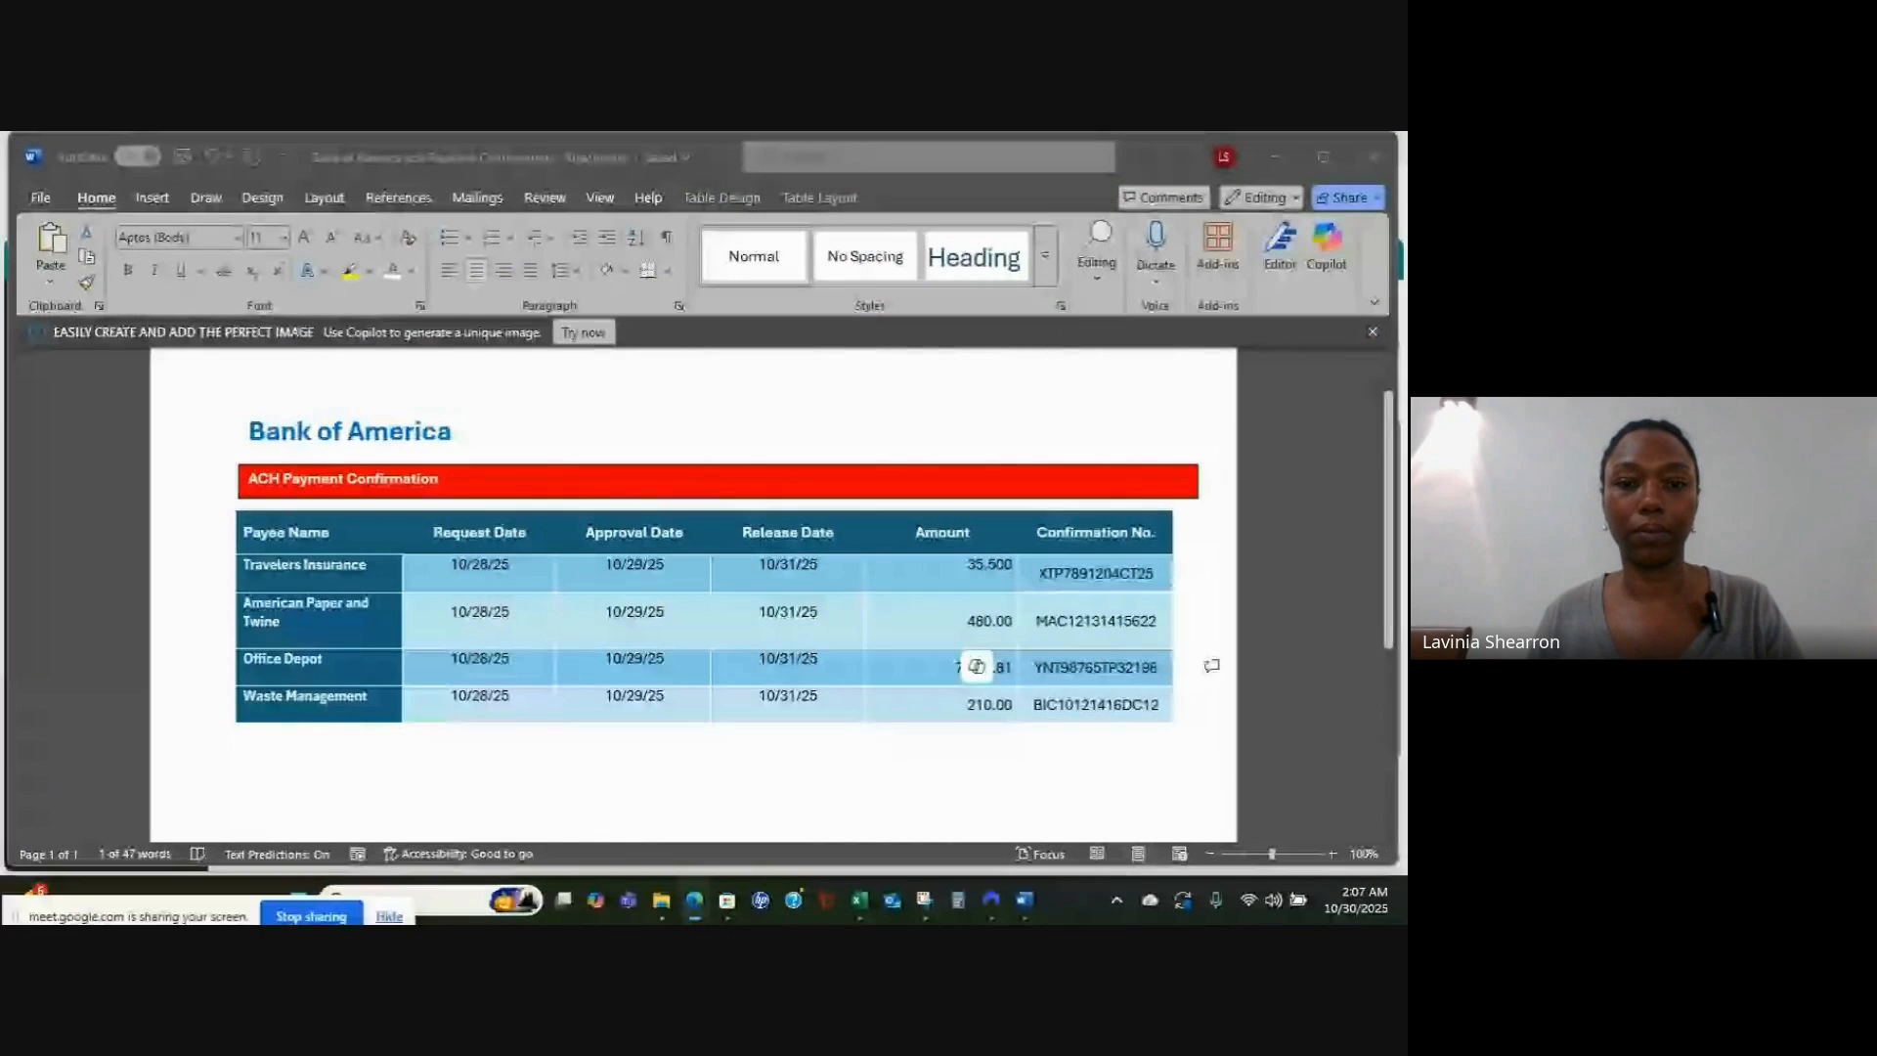
mouse_move(694, 901)
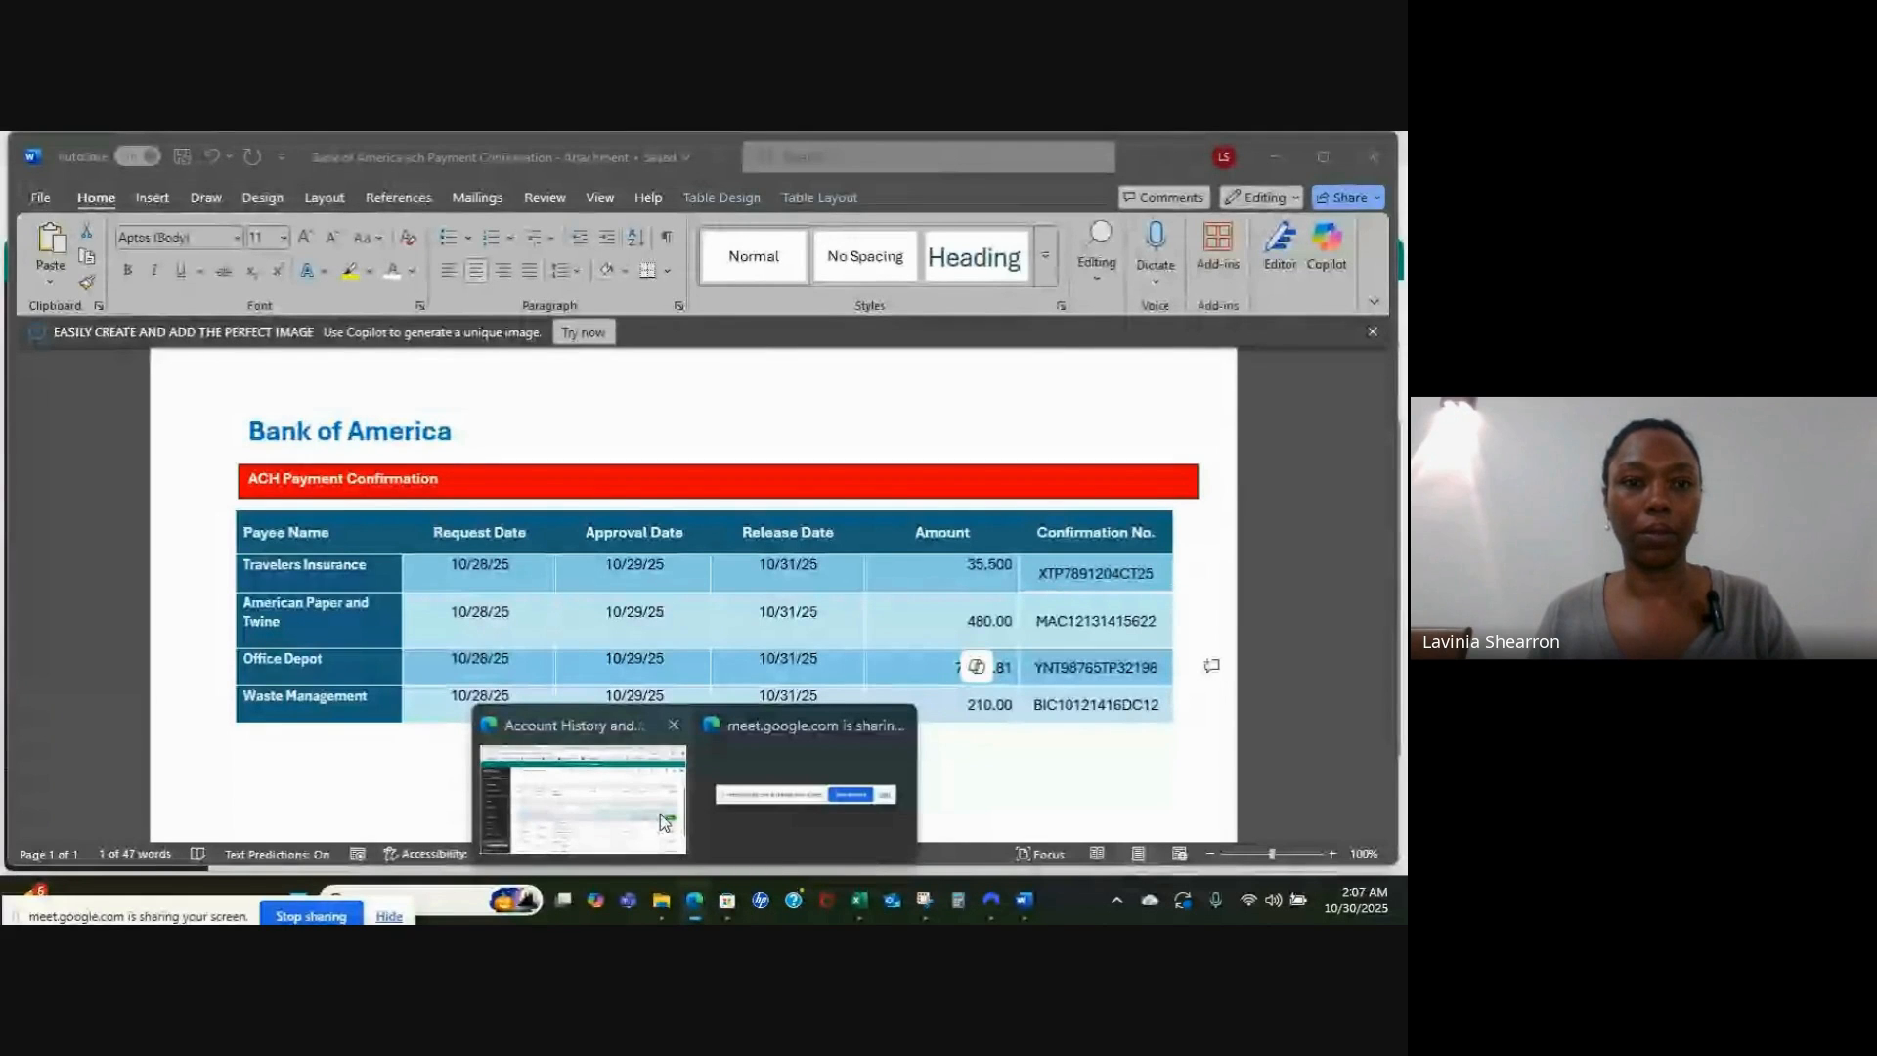
left_click(664, 821)
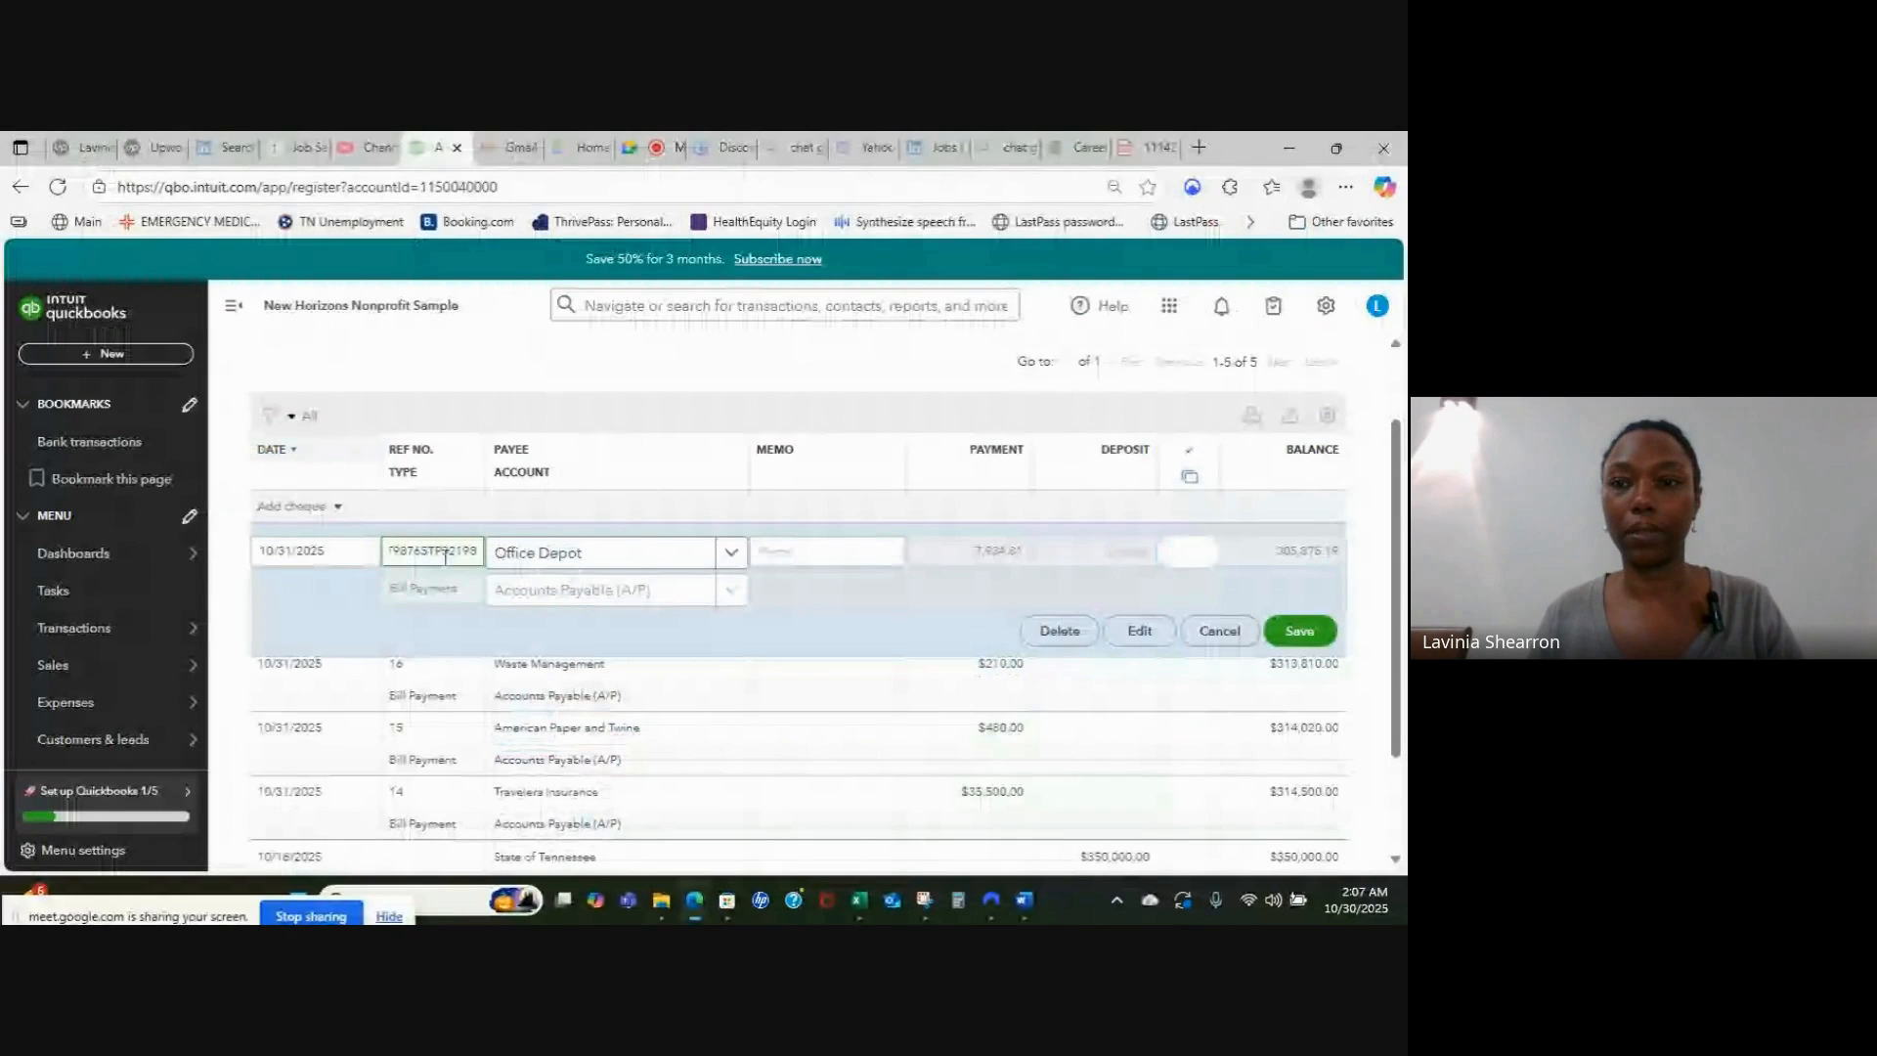
left_click(1299, 631)
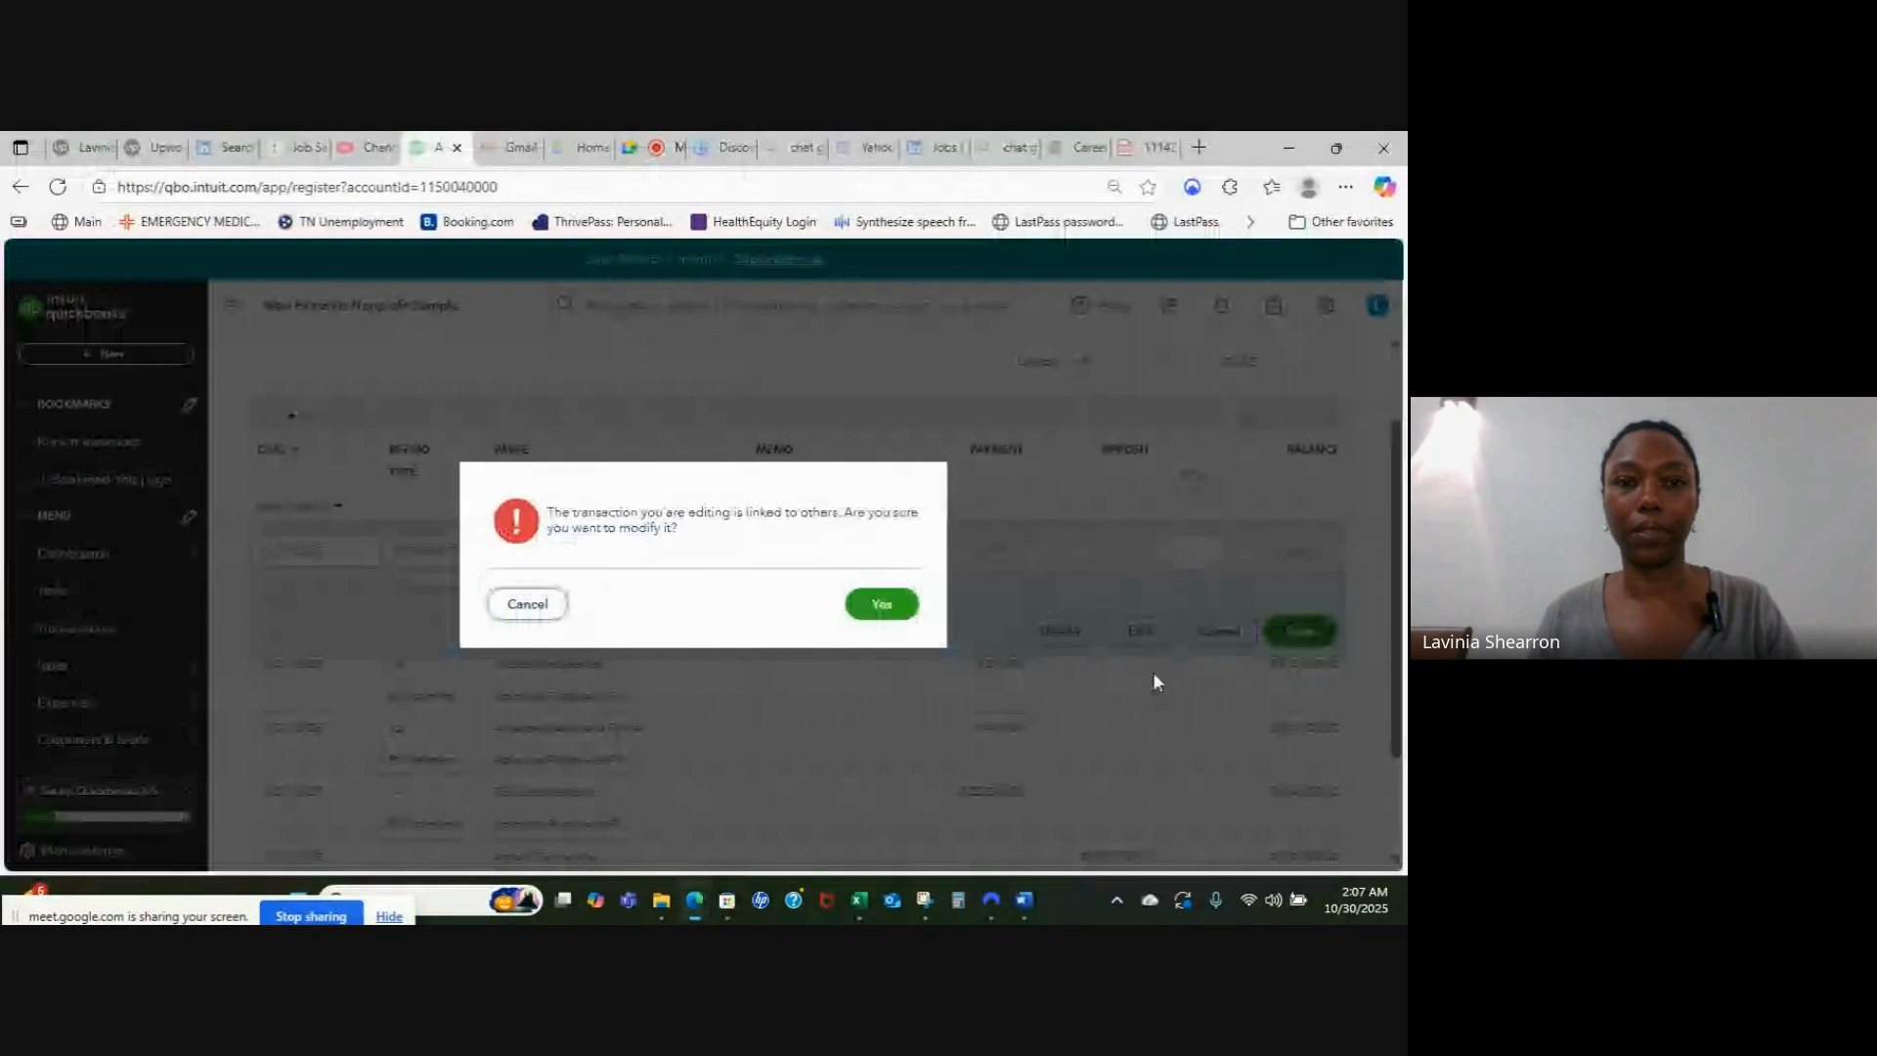
left_click(882, 603)
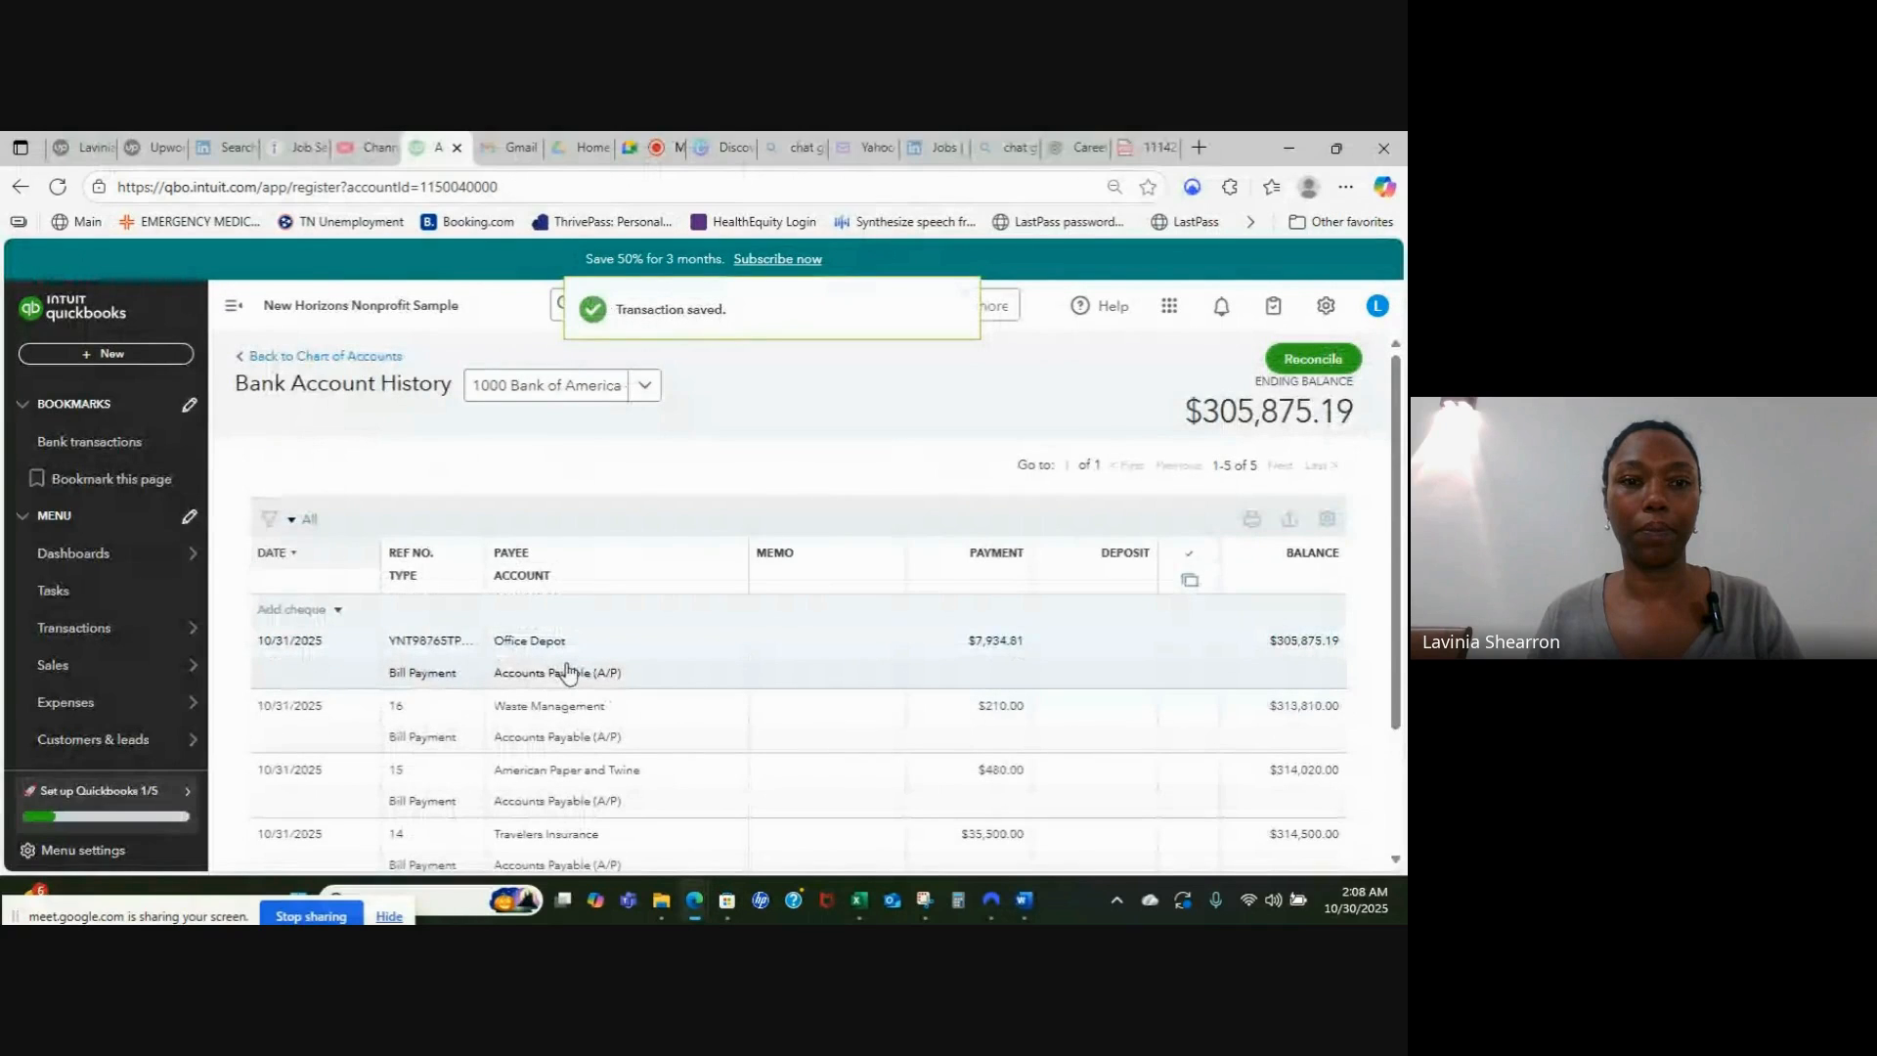
Step: Replace the Waste Management bill payment's reference number with its ACH confirmation number from the Word document, and save the linked transaction
scroll(452, 613, "down", 1)
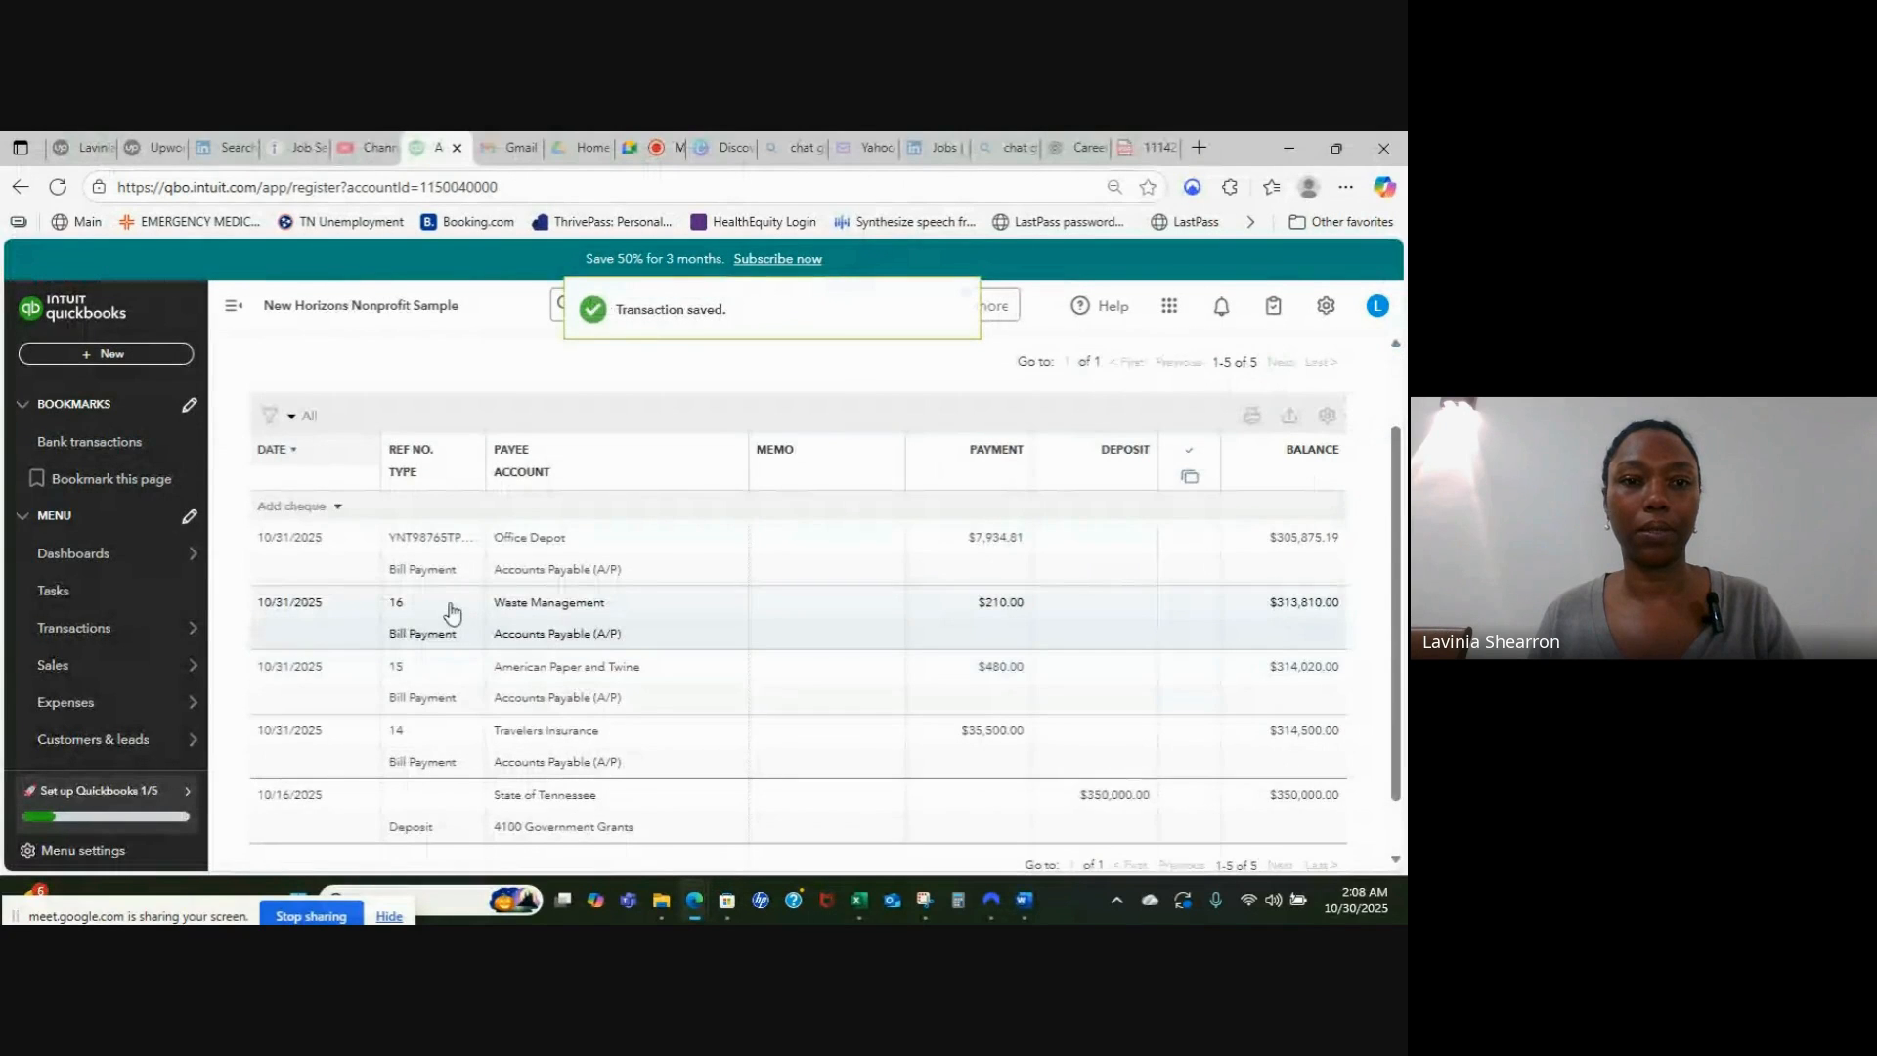
left_click(451, 613)
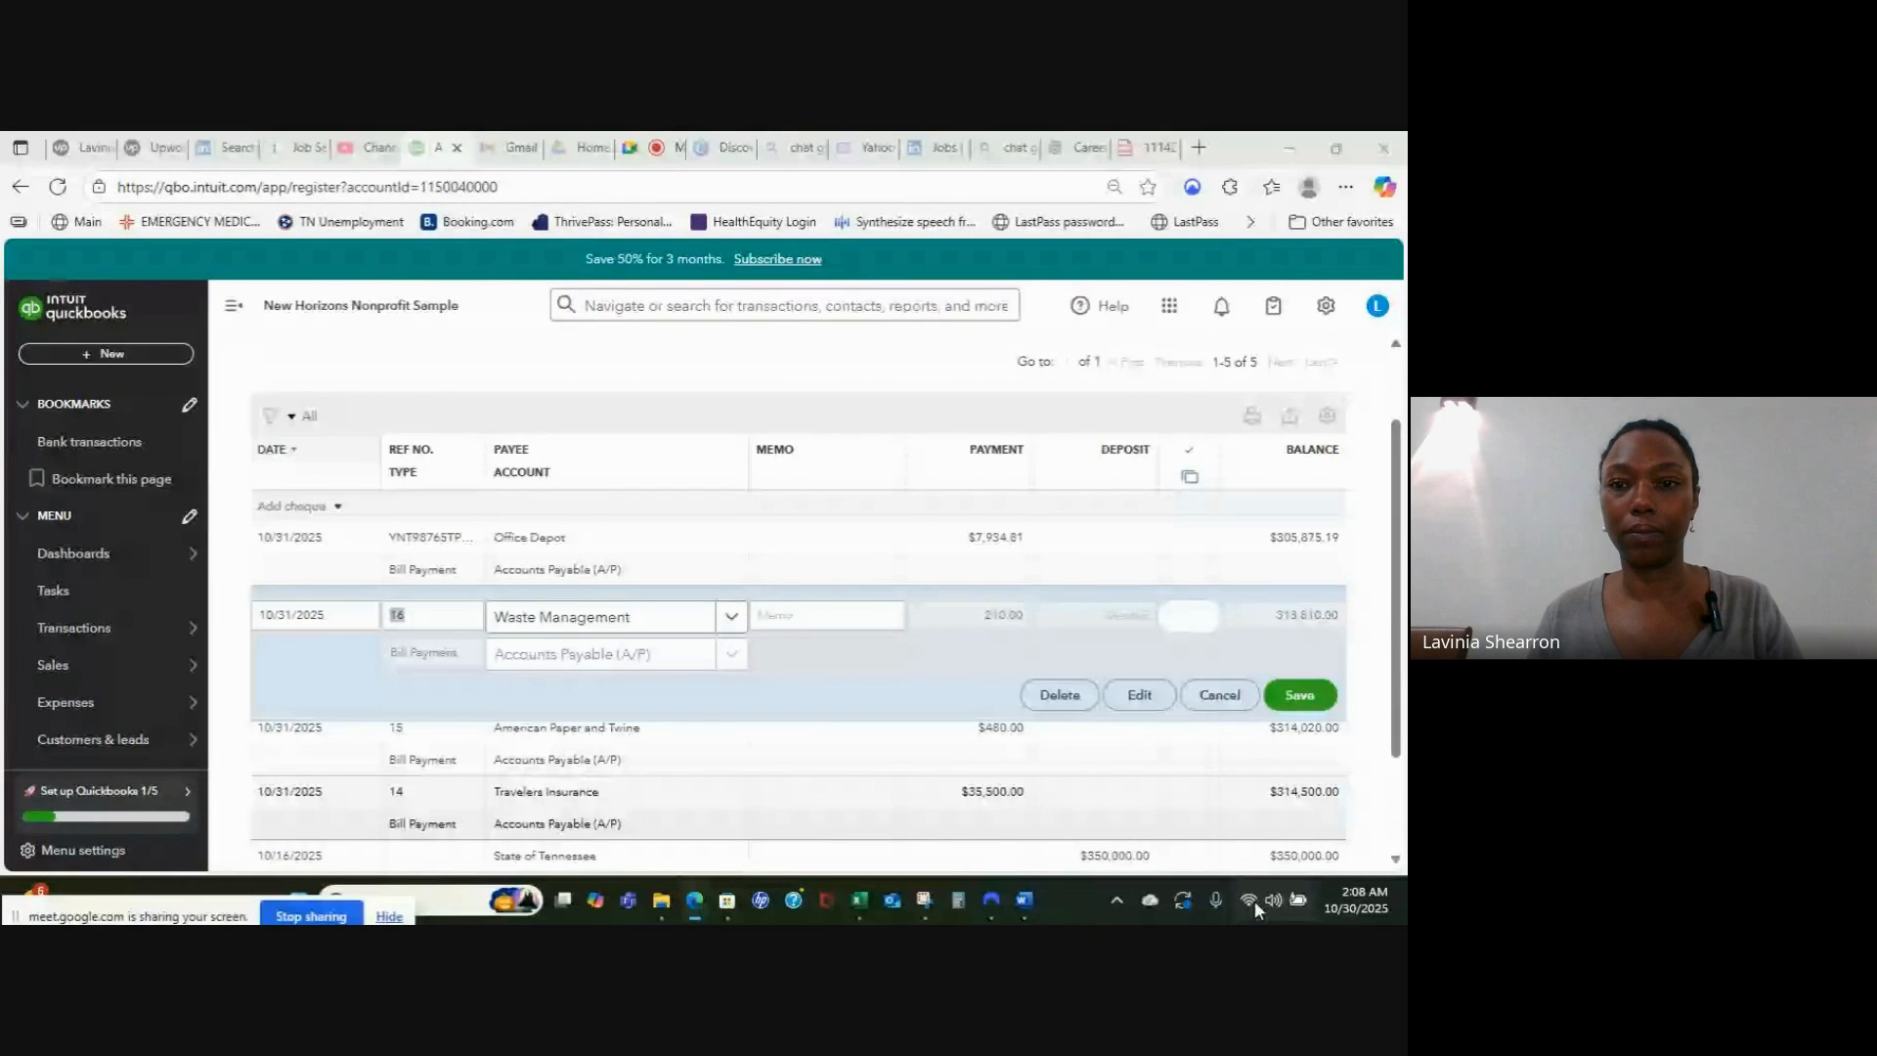
key("alt+Tab")
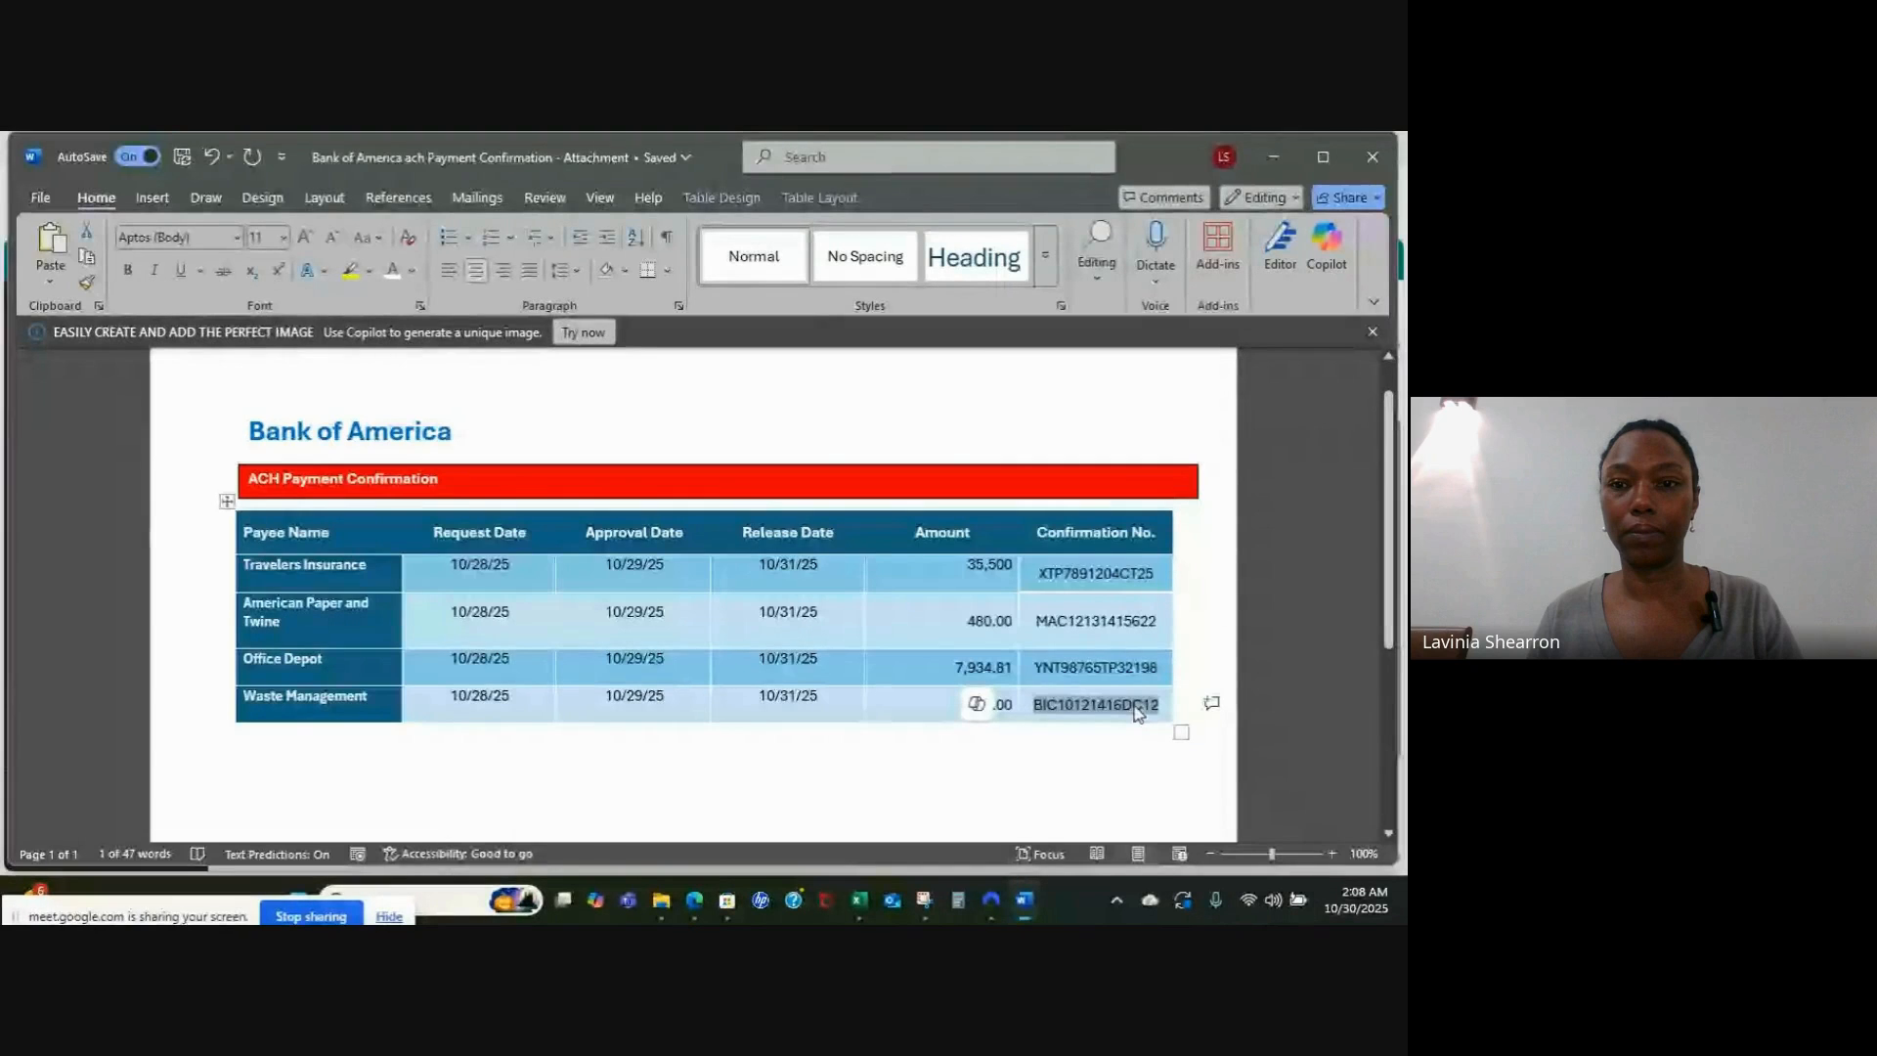
key("alt+Tab")
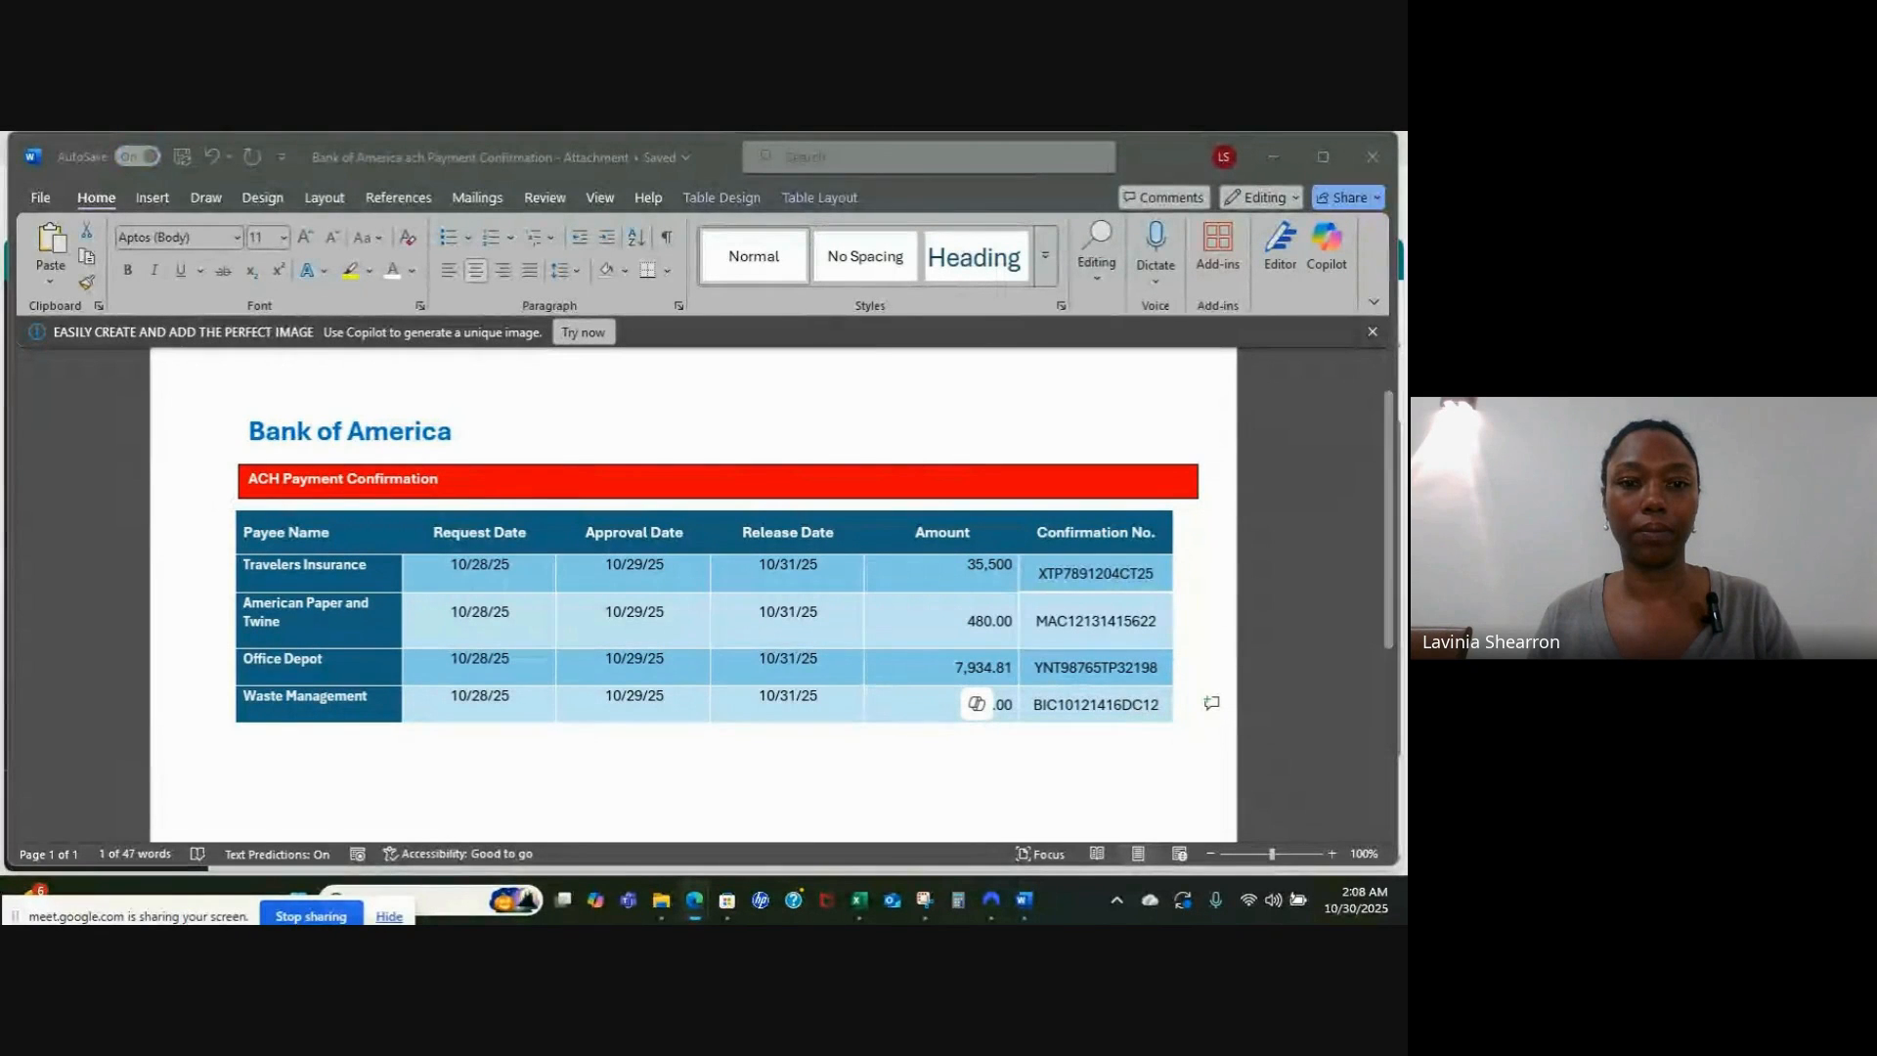
mouse_move(696, 902)
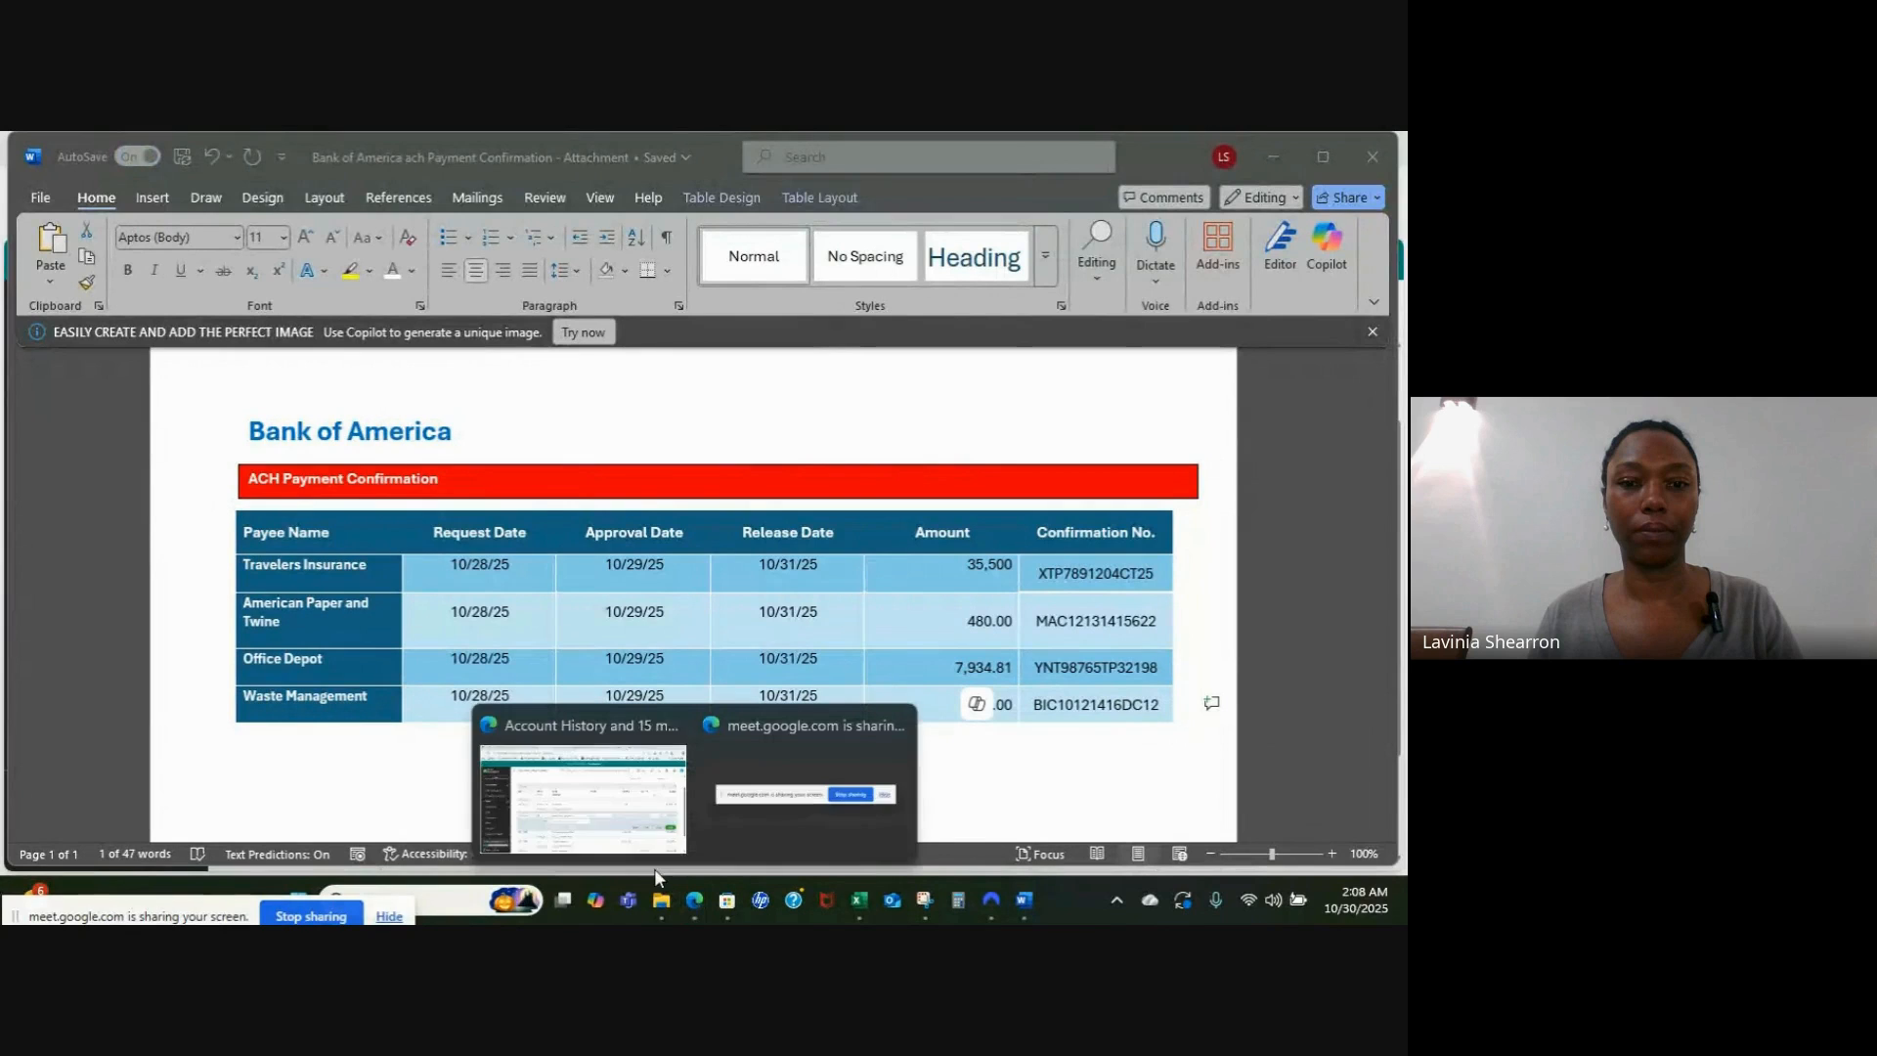
left_click(567, 796)
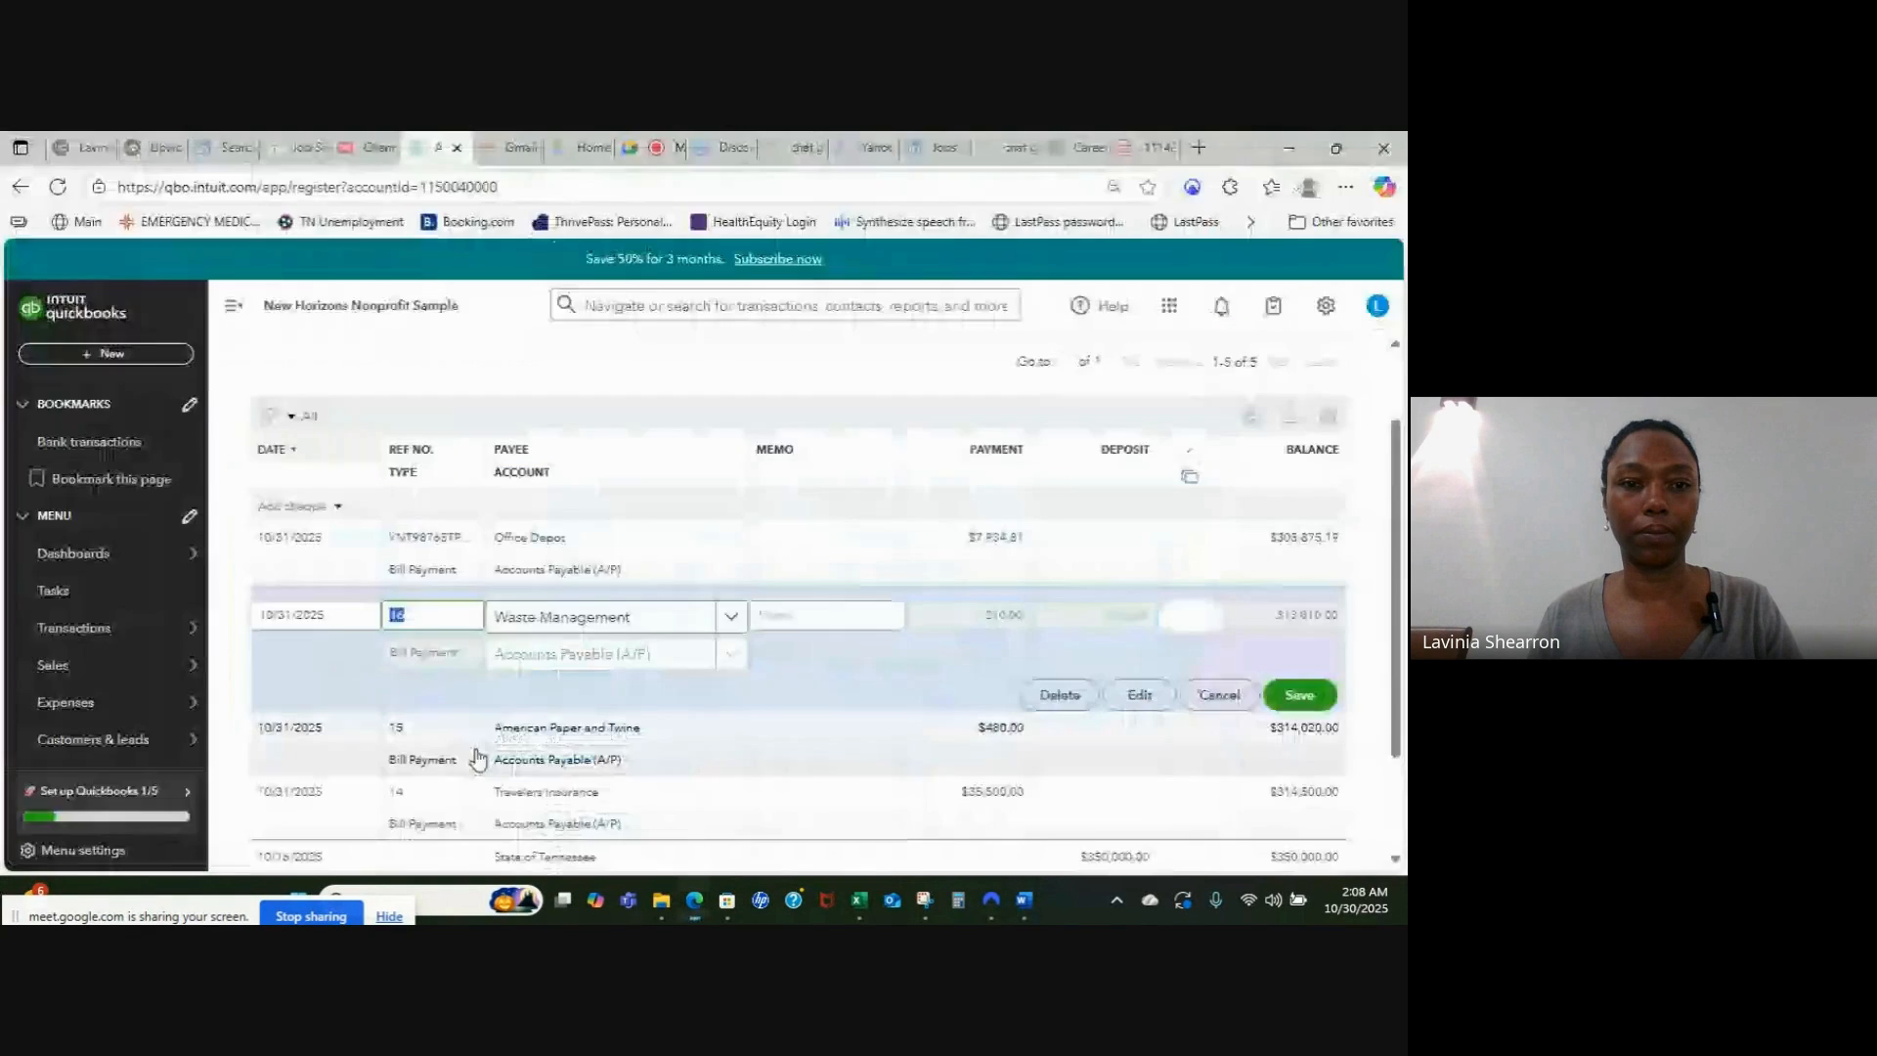
left_click(1301, 695)
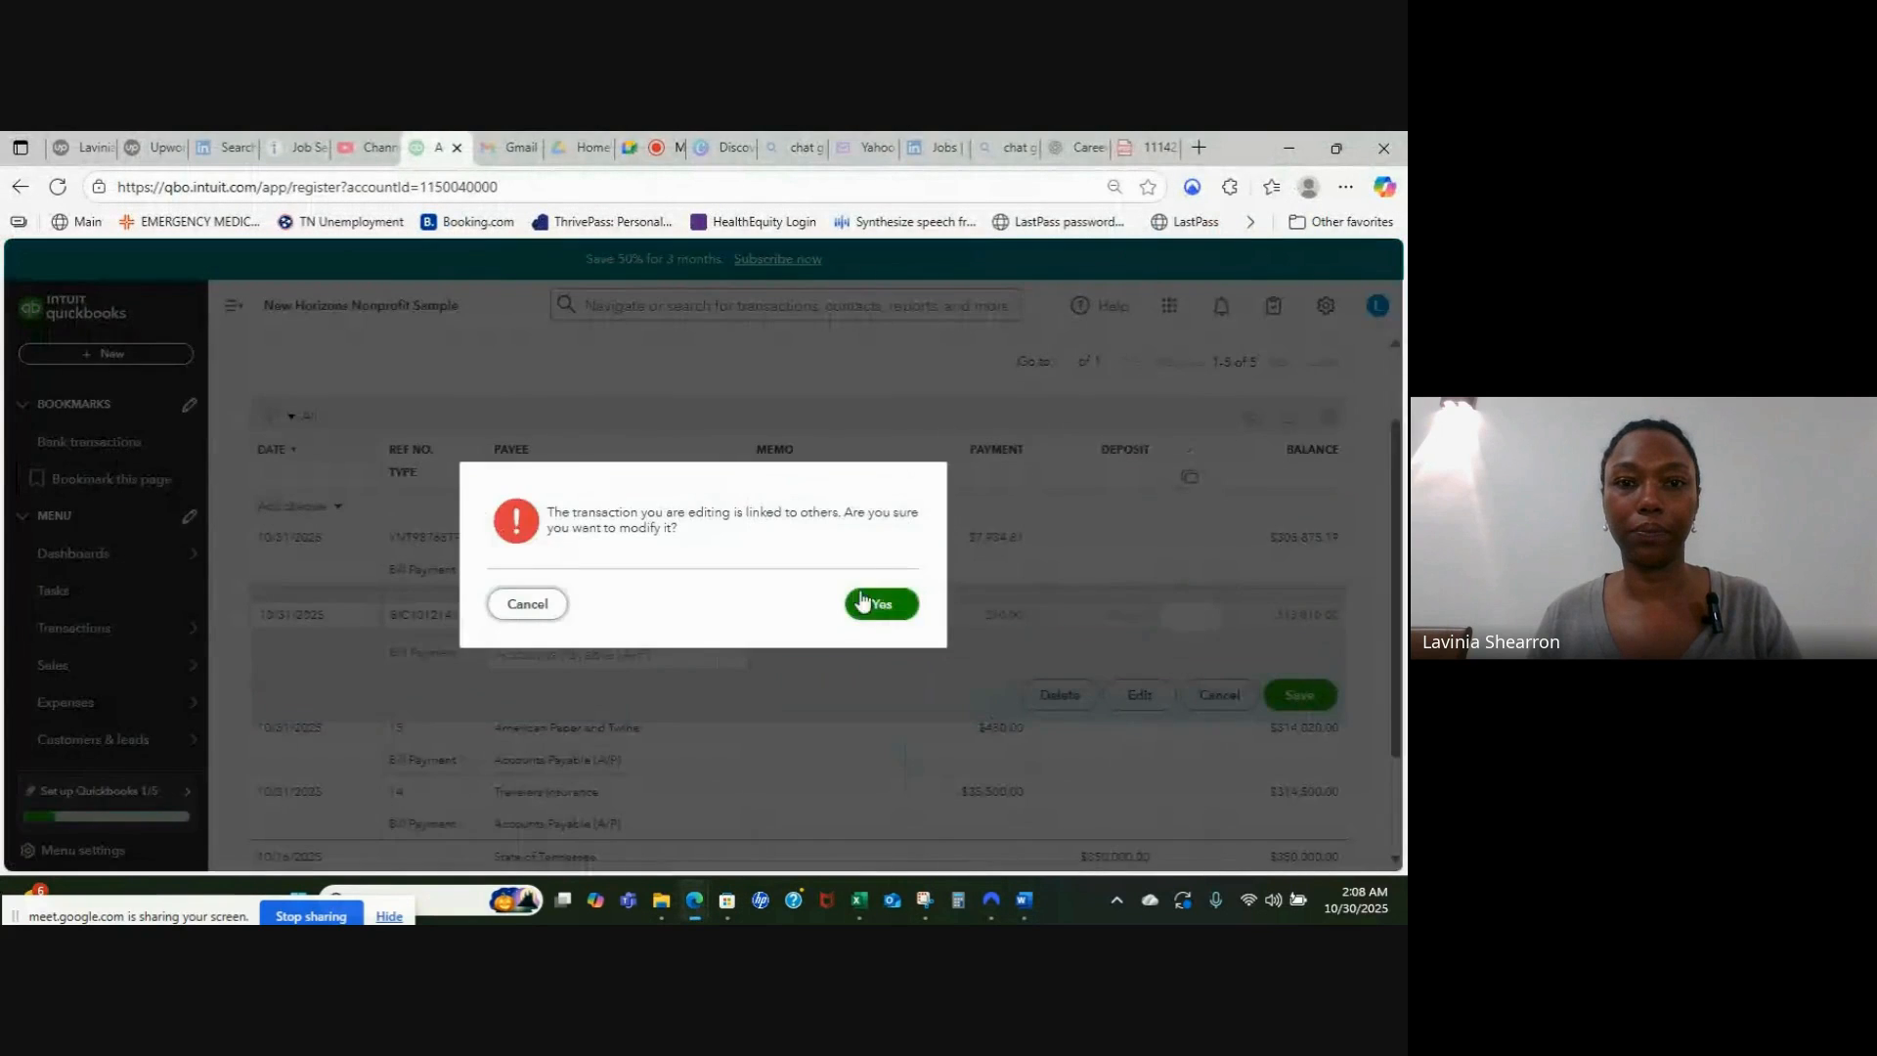
left_click(870, 601)
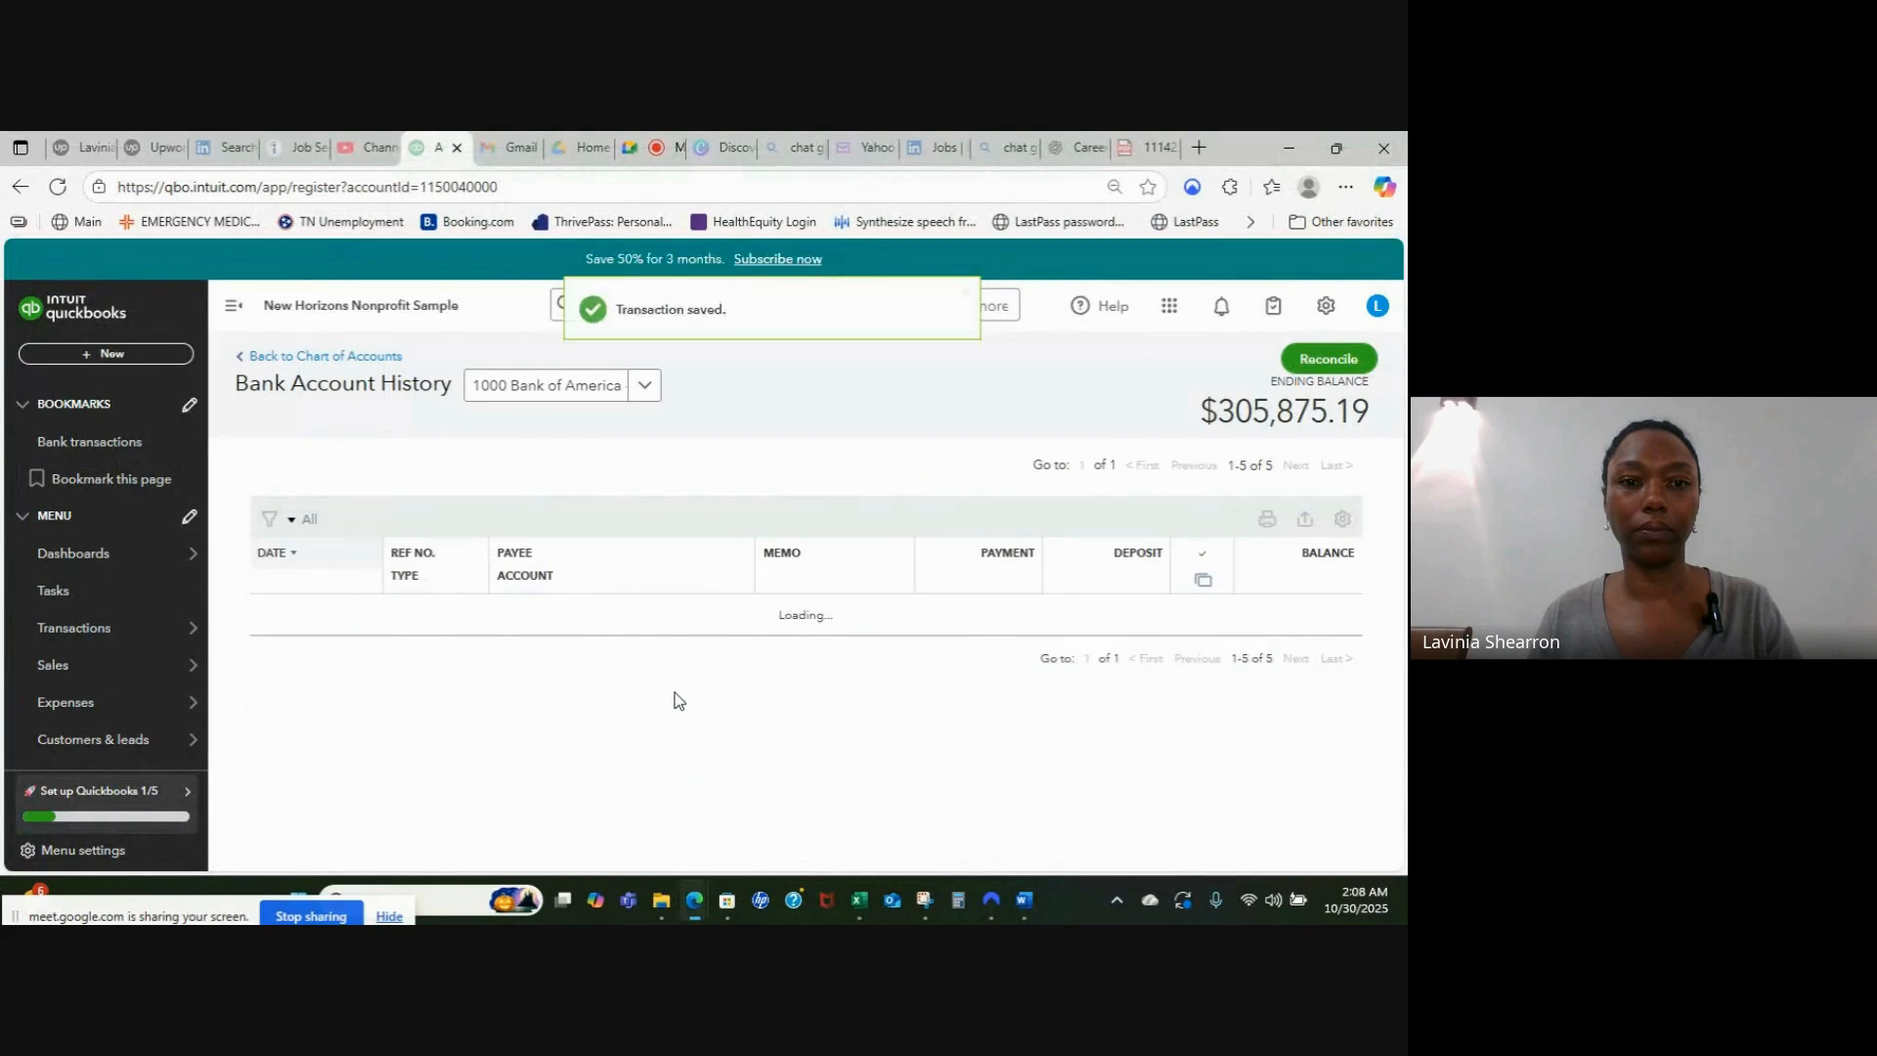
Step: Replace the American Paper and Twine bill payment's reference number with its ACH confirmation number from the Word document, and save the linked transaction
scroll(684, 691, "down", 2)
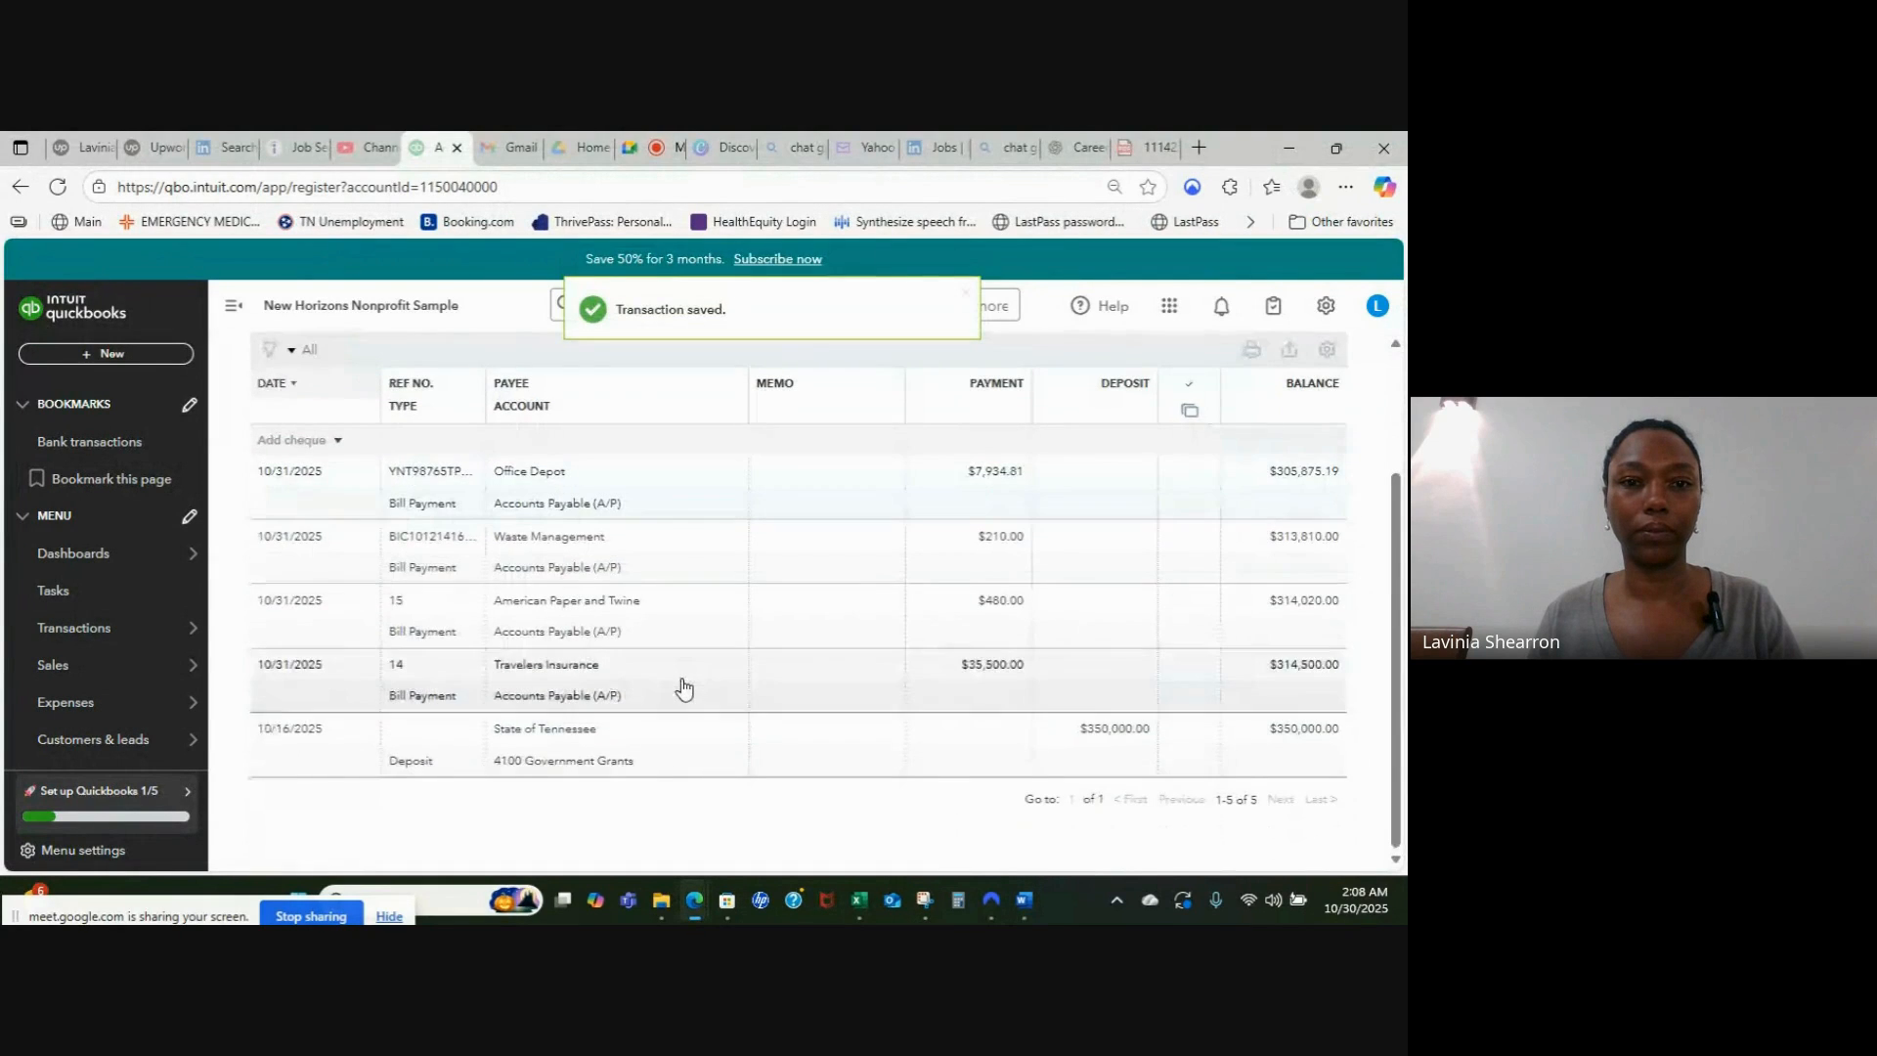
left_click(445, 603)
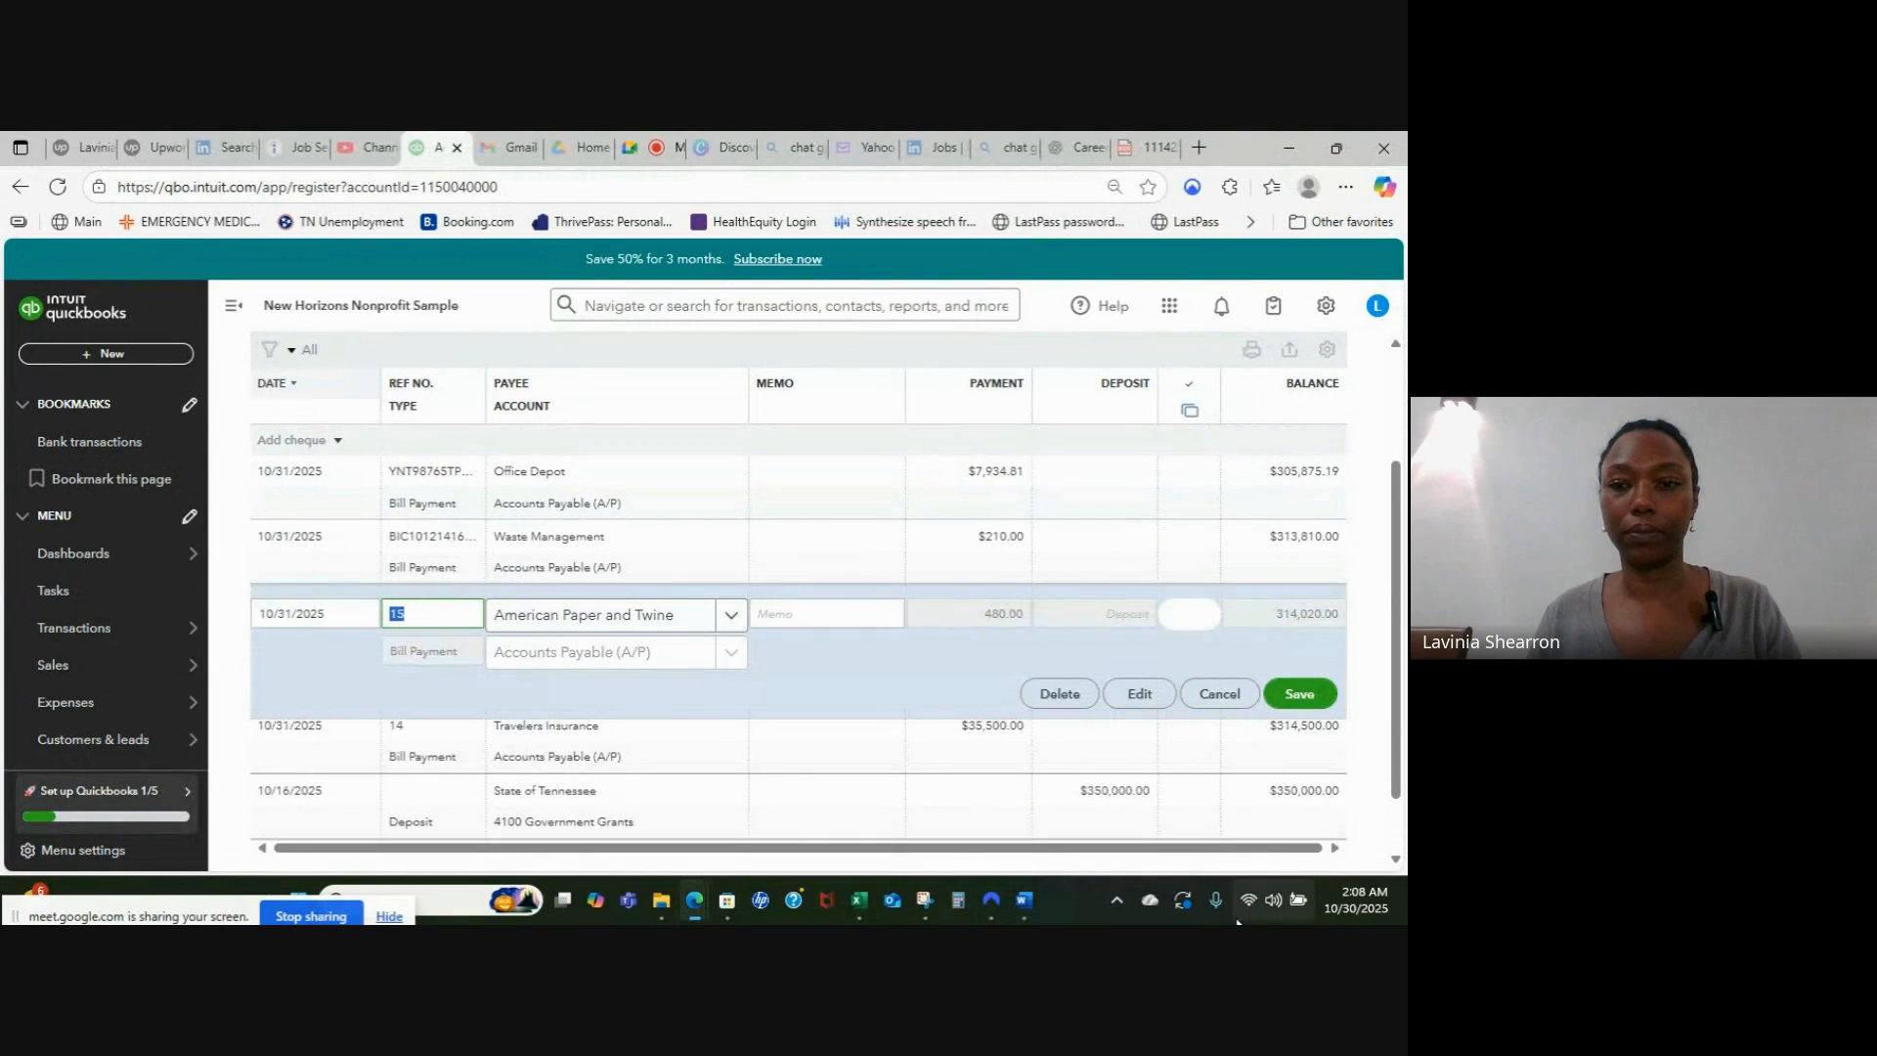
left_click(1024, 898)
double_click(1110, 620)
key("ctrl+c")
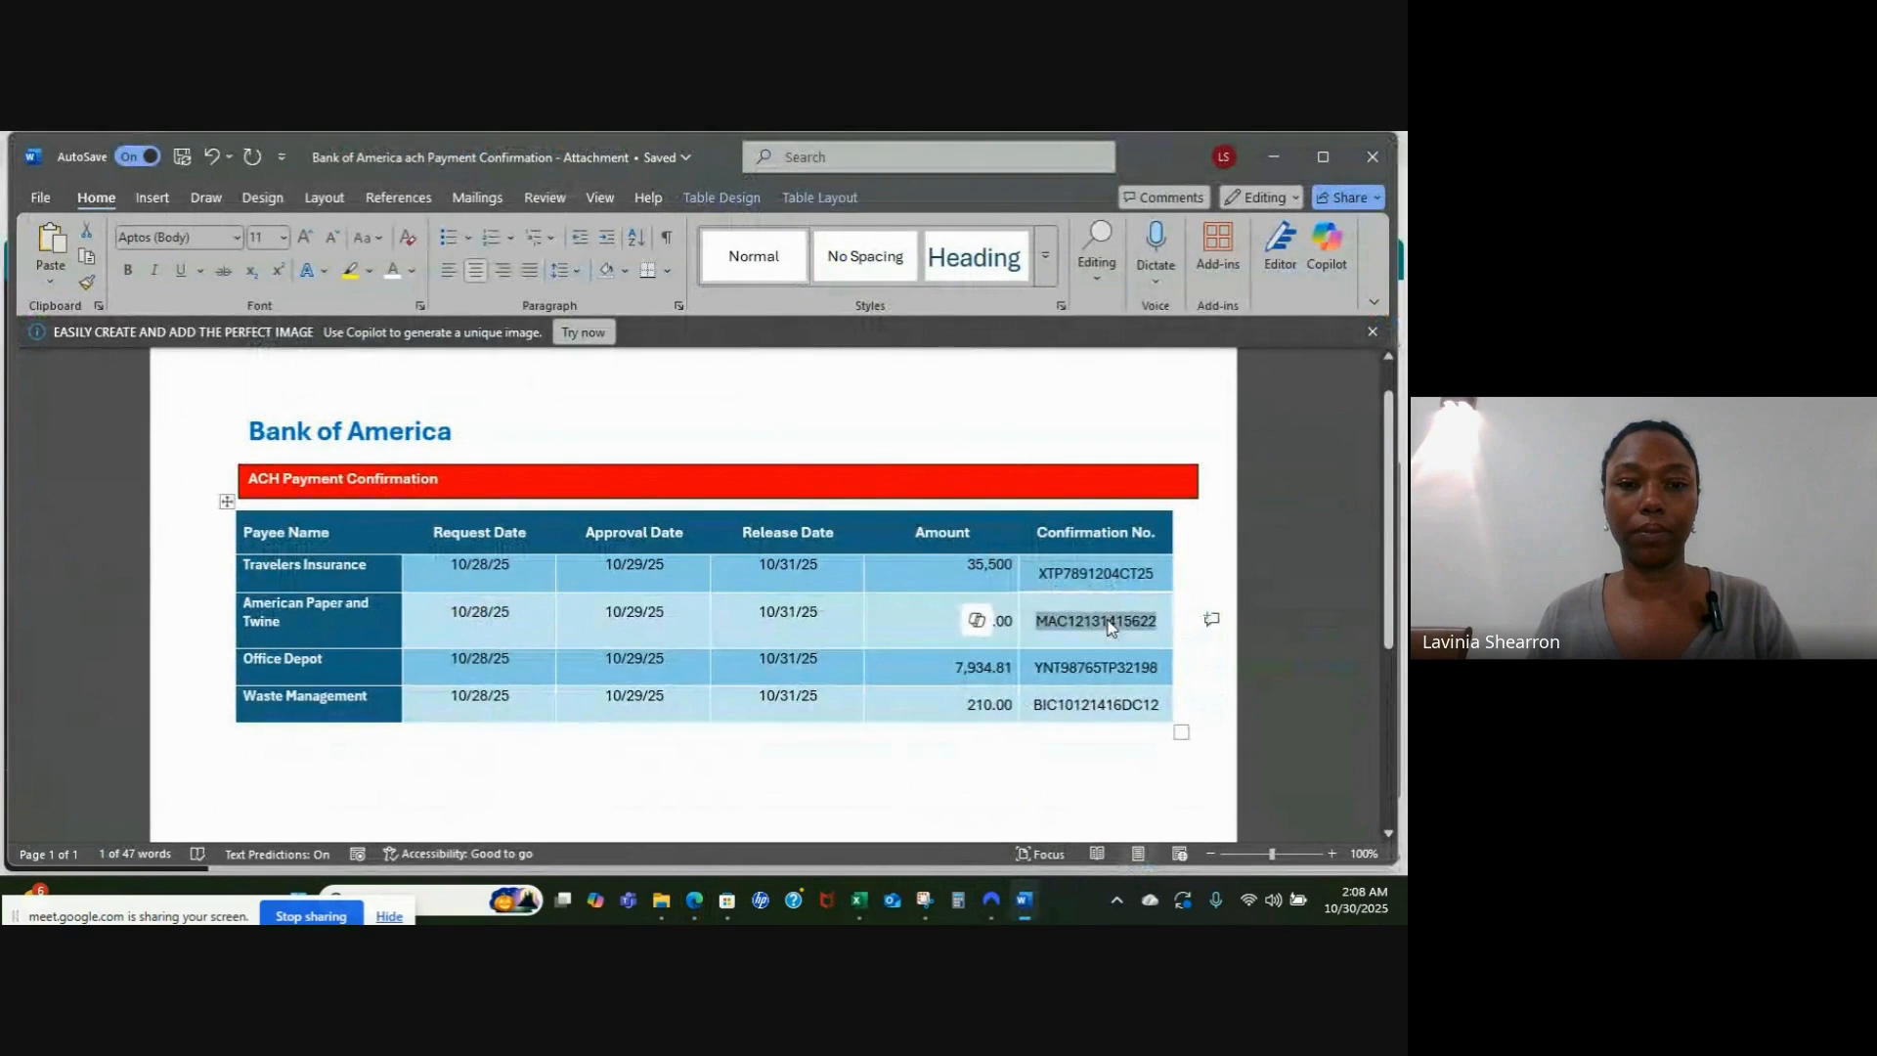
left_click(693, 904)
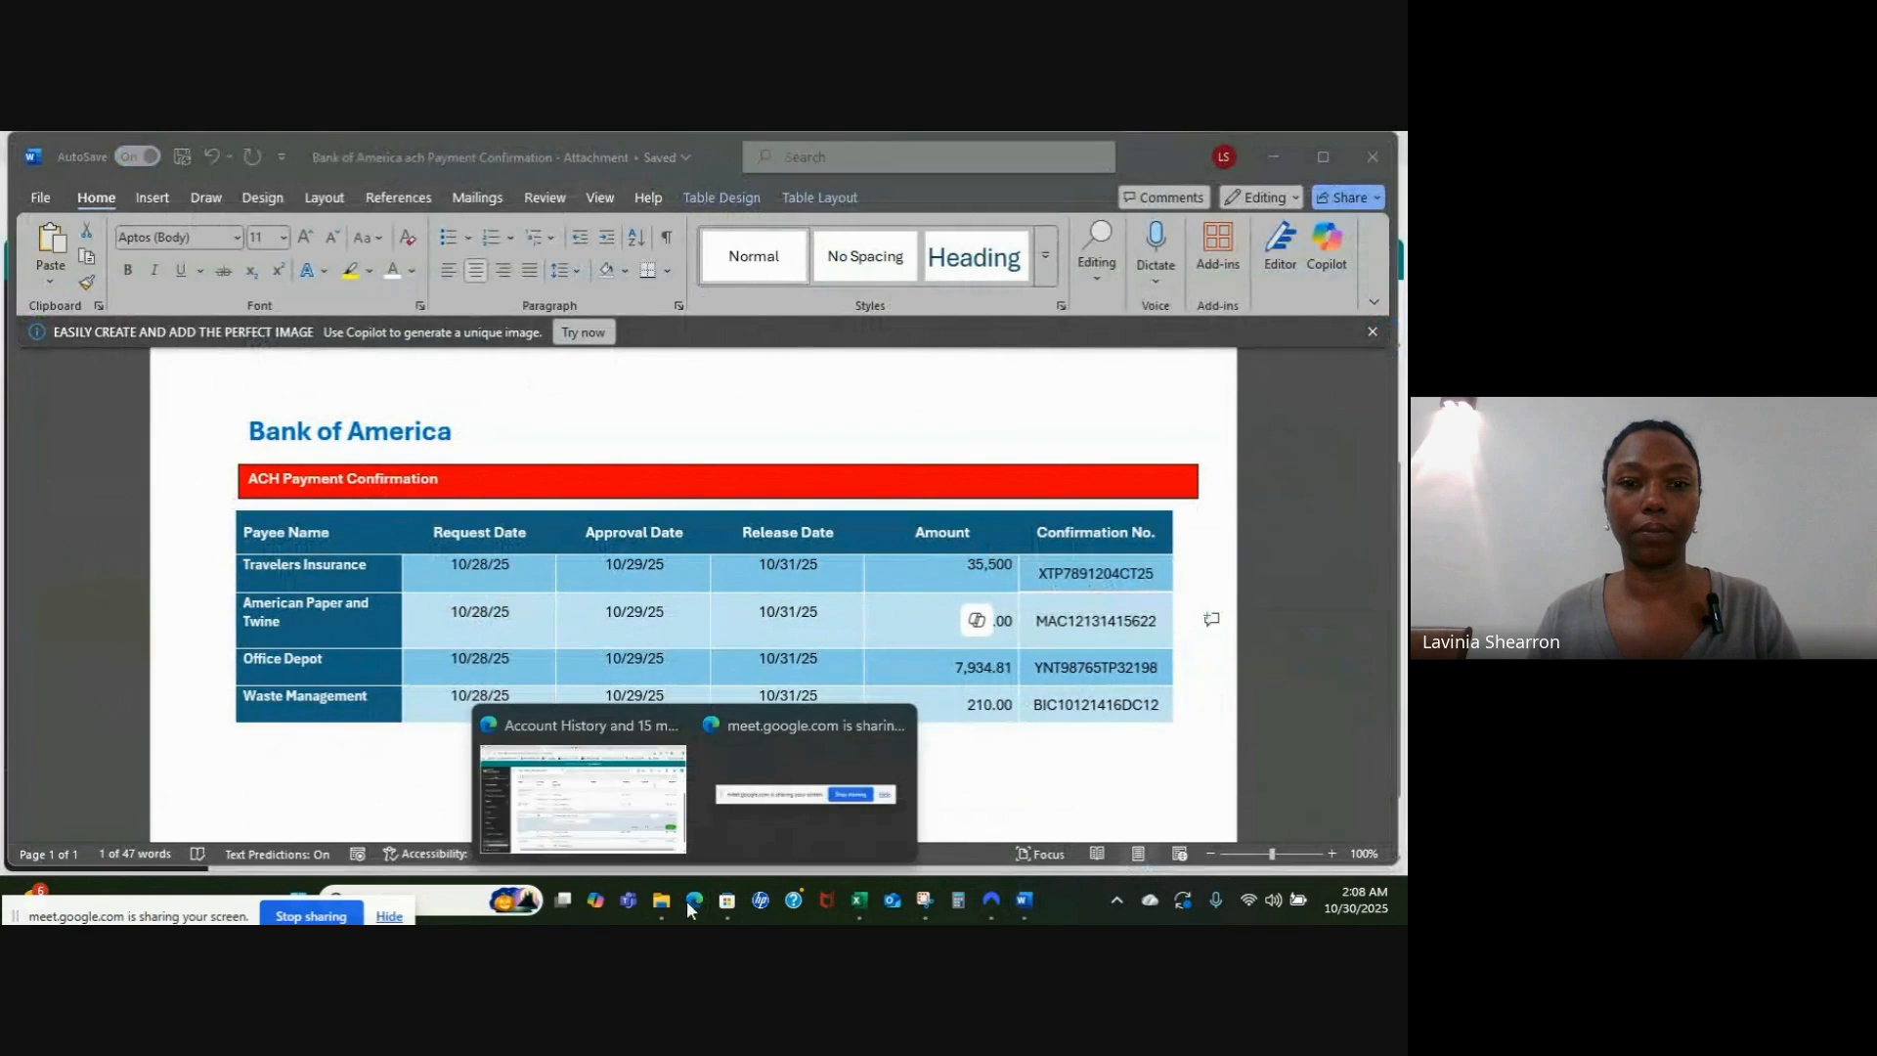
left_click(626, 844)
key("ctrl+v")
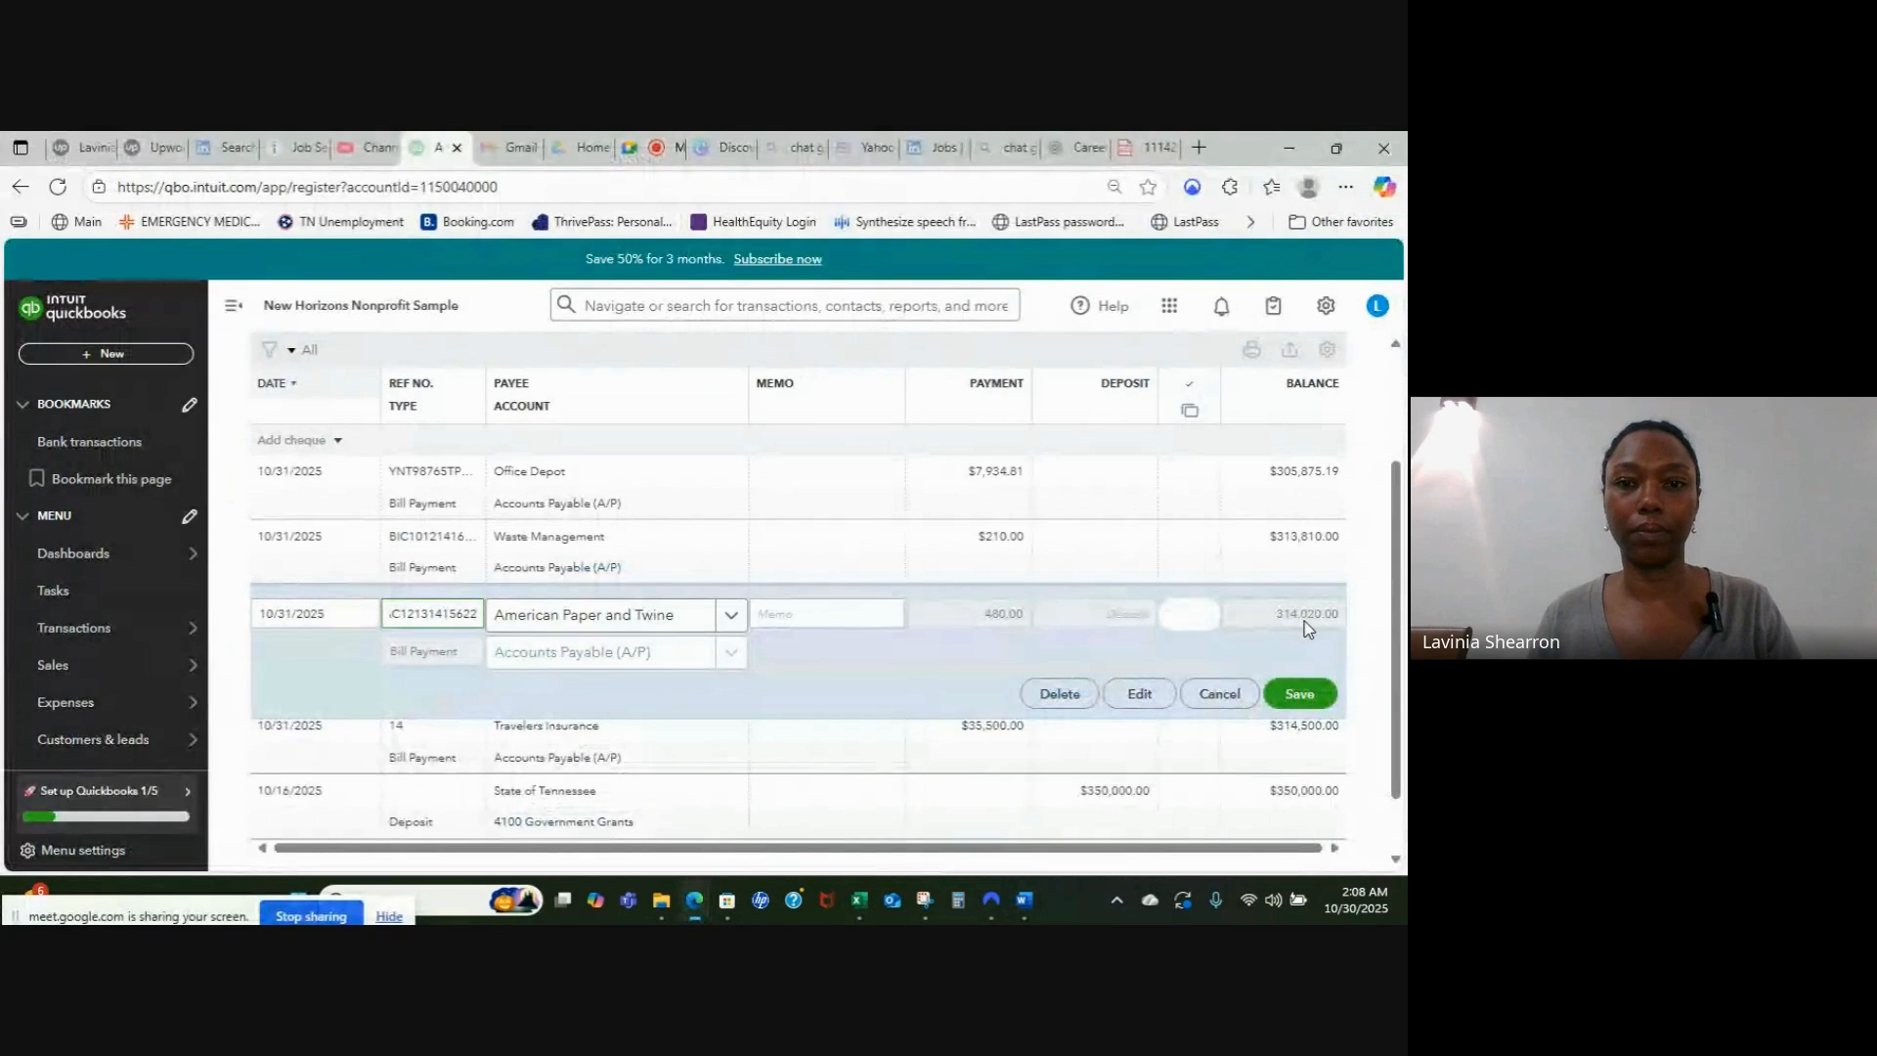
left_click(1300, 694)
left_click(867, 608)
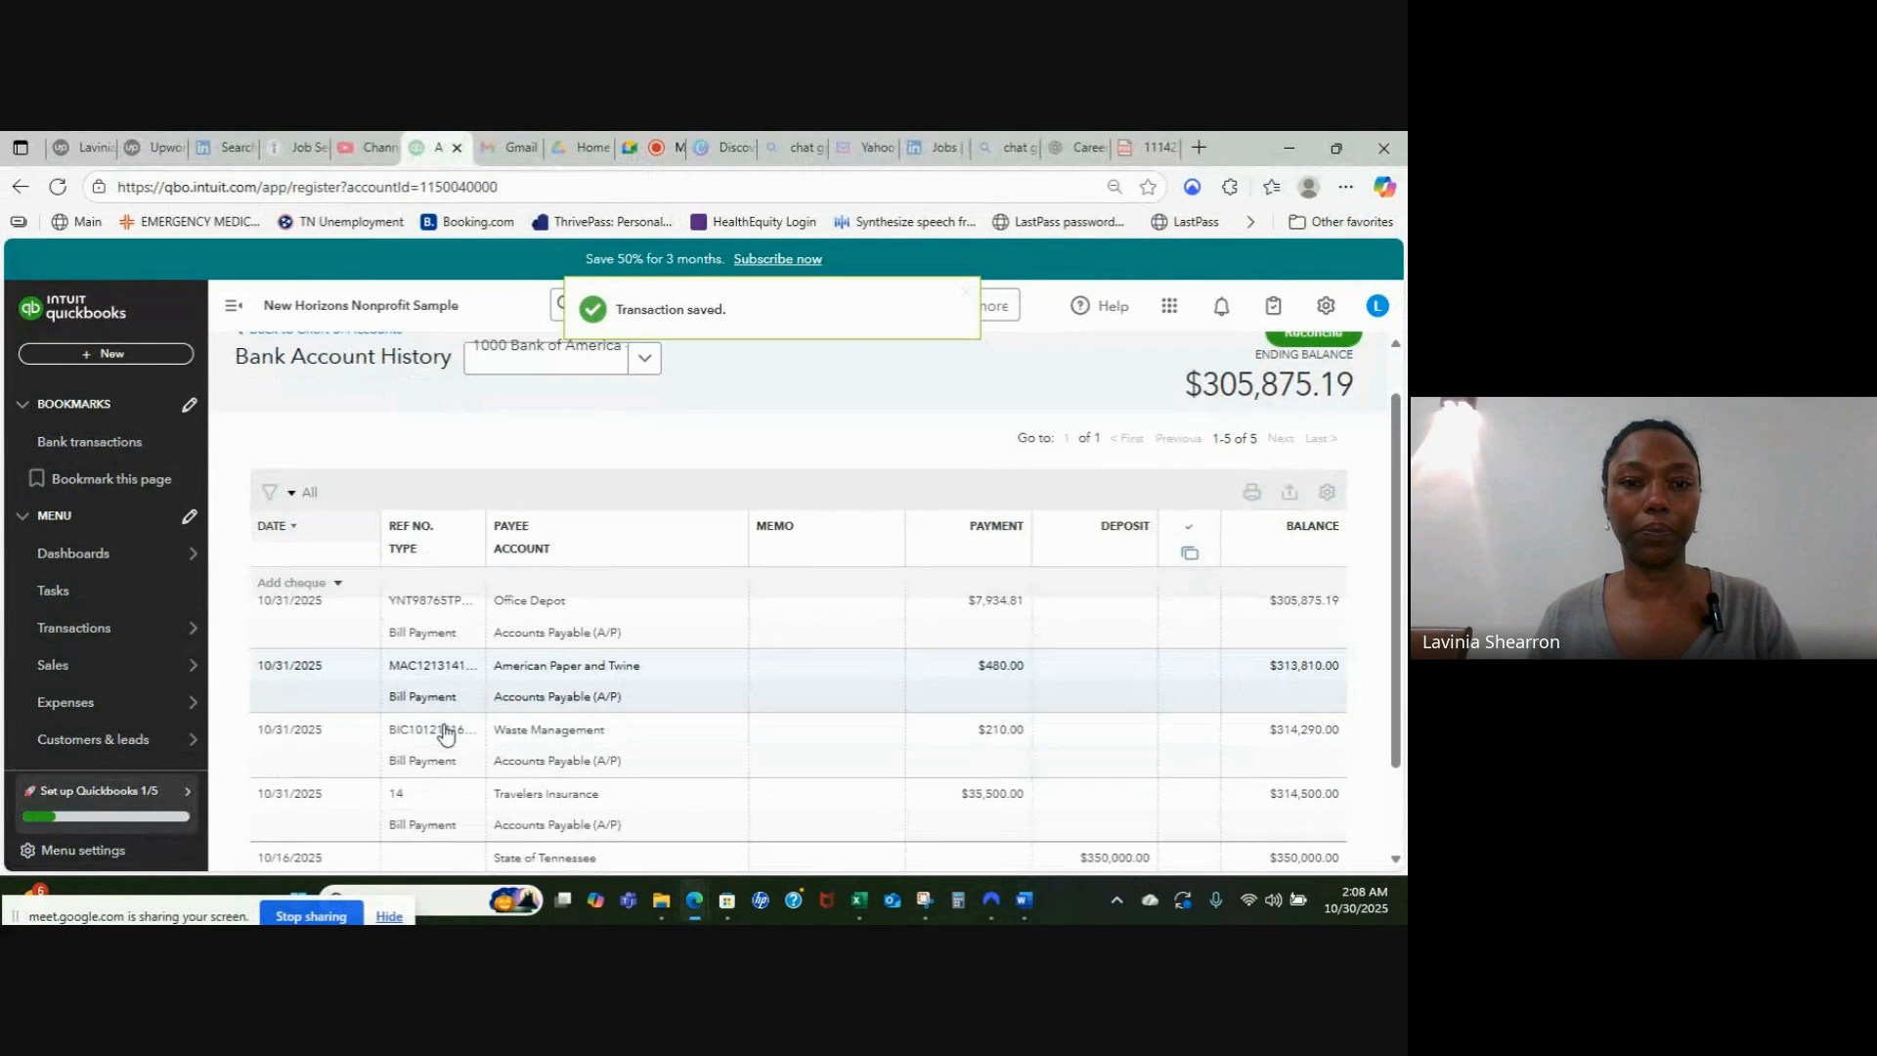
Step: Replace the Travelers Insurance bill payment's reference number with its ACH confirmation number from the Word document, and save the linked transaction
scroll(448, 704, "down", 2)
left_click(454, 665)
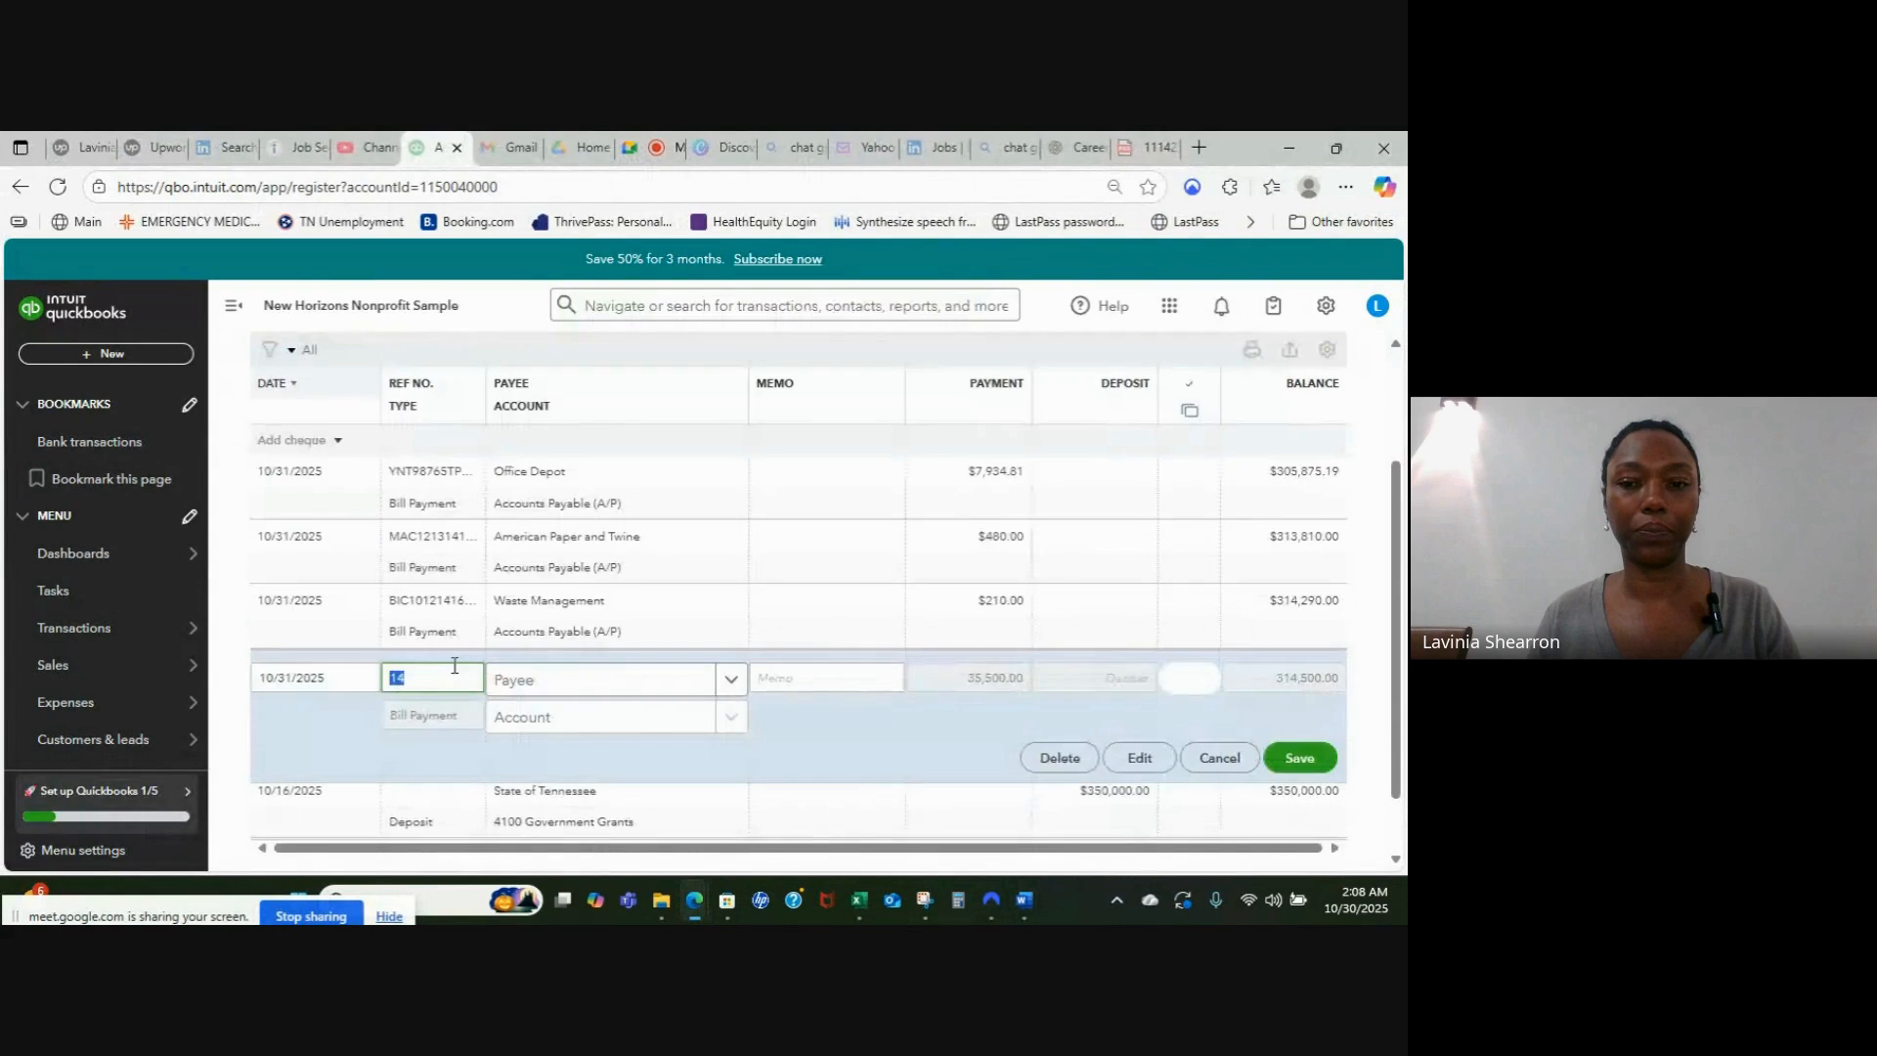
left_click(1022, 911)
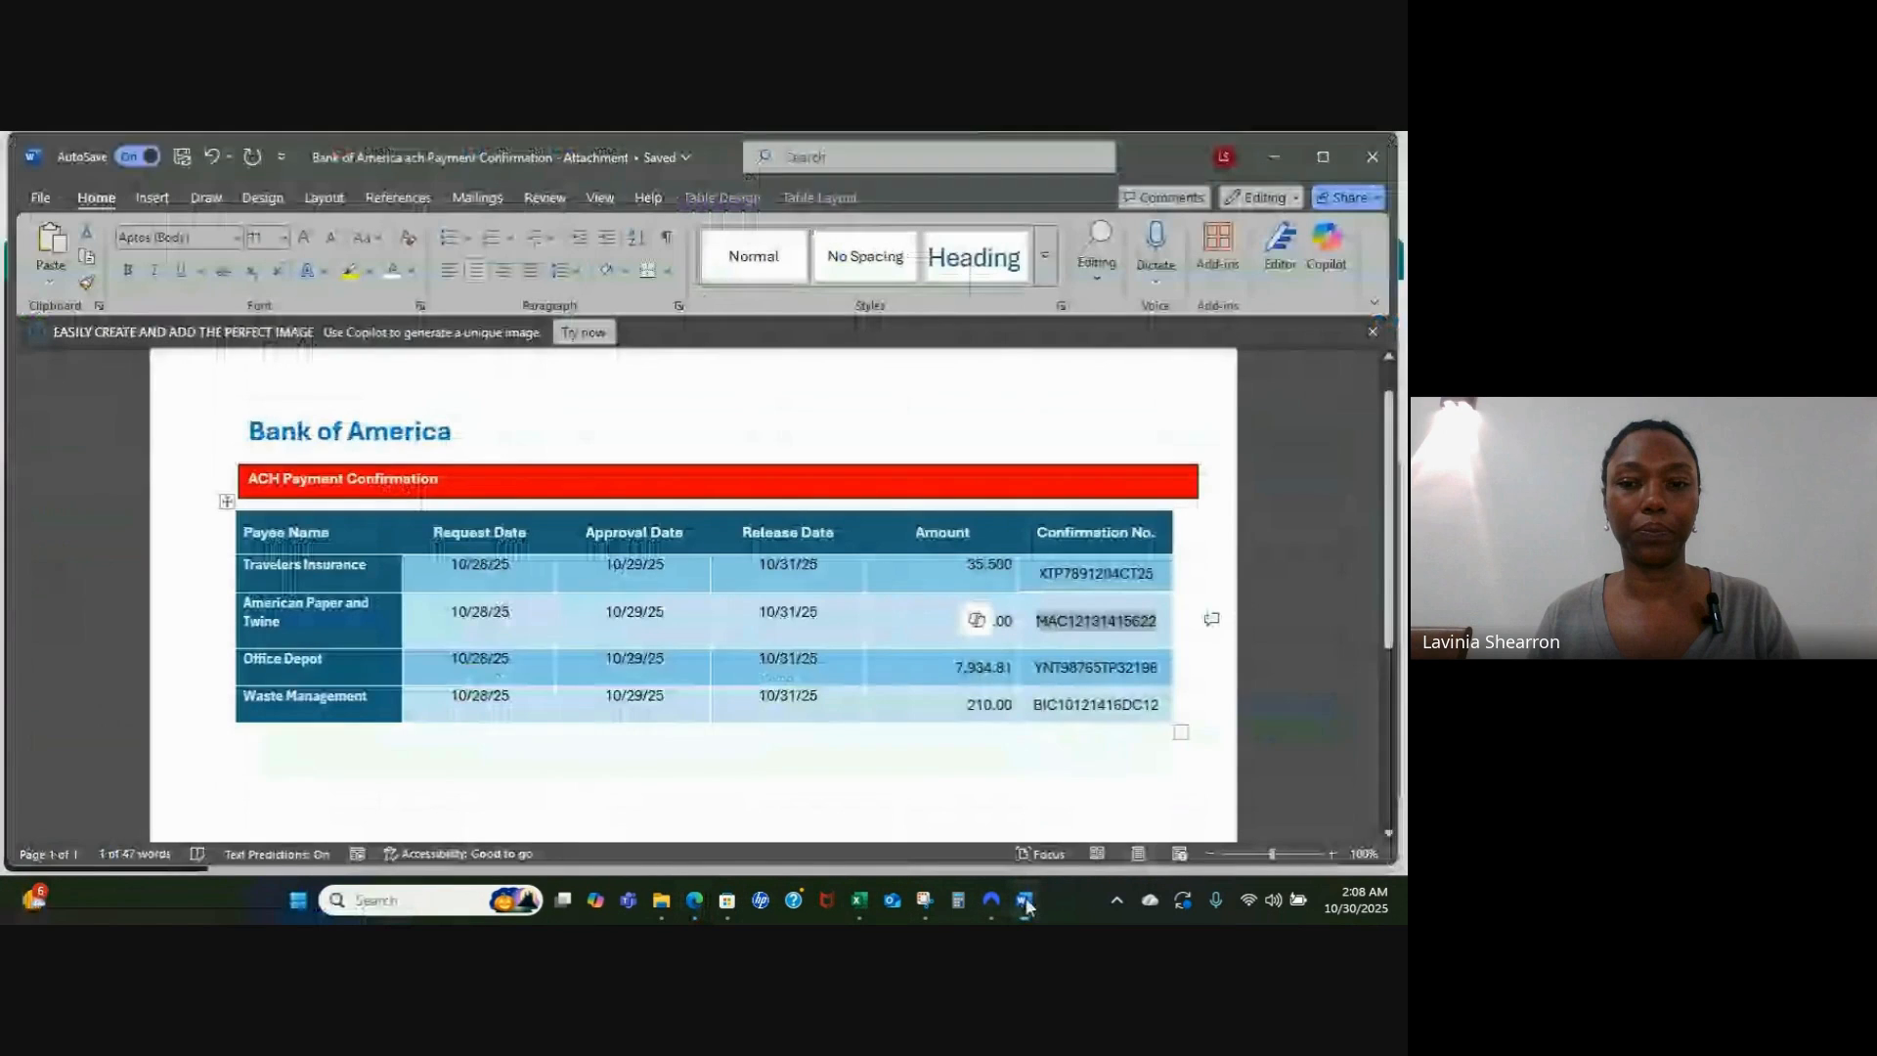
double_click(1114, 572)
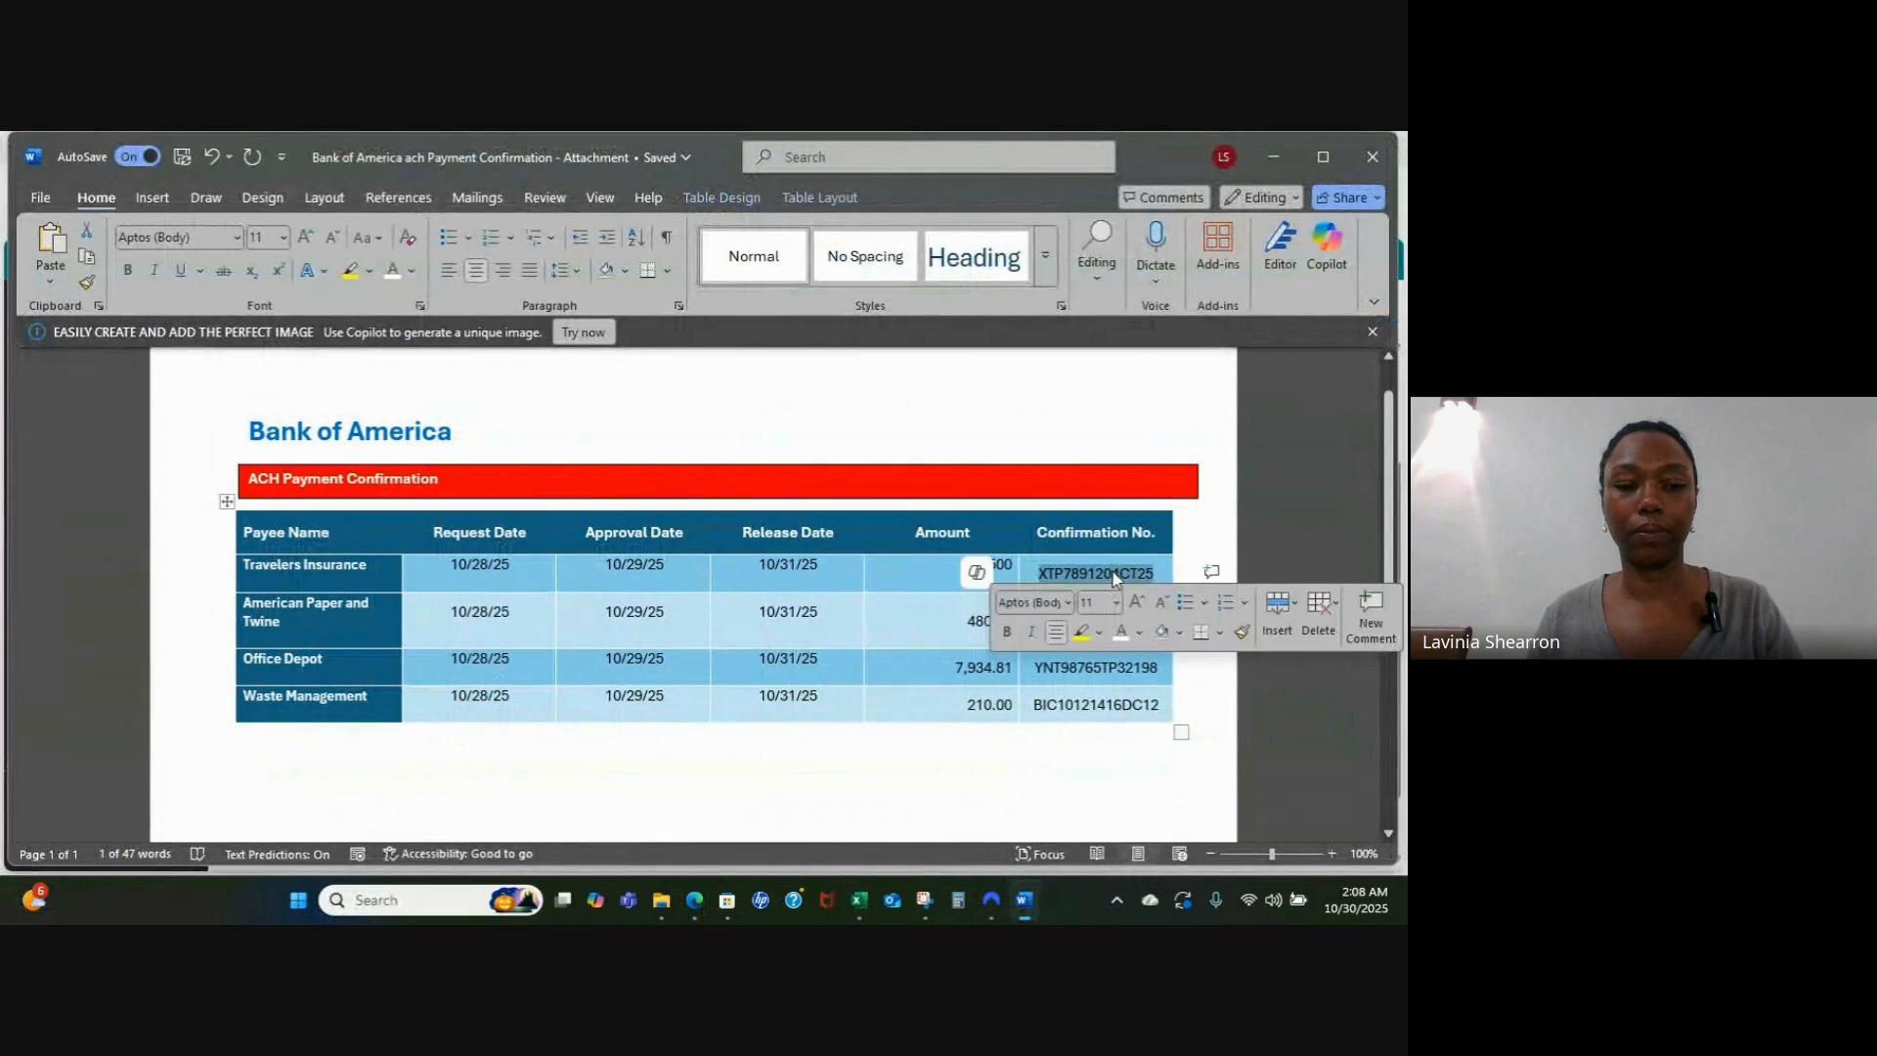
key("ctrl+c")
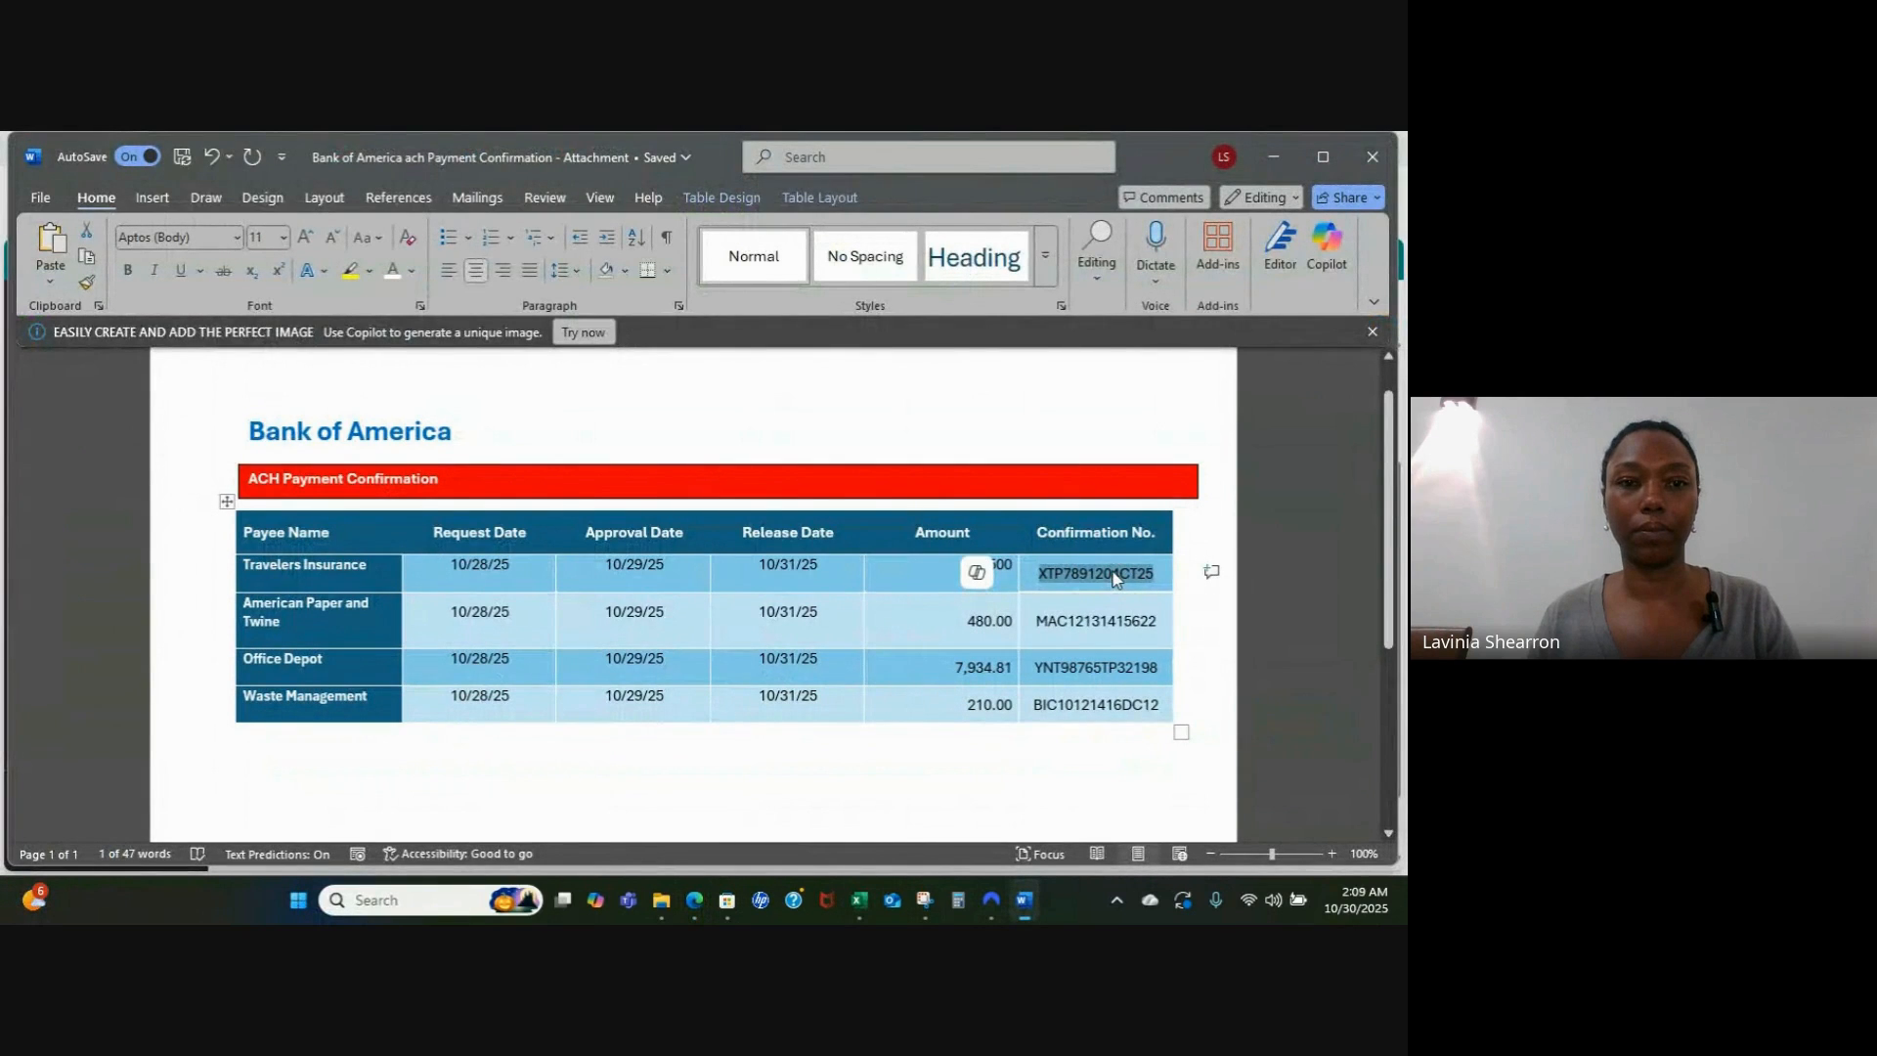
key("alt+Tab")
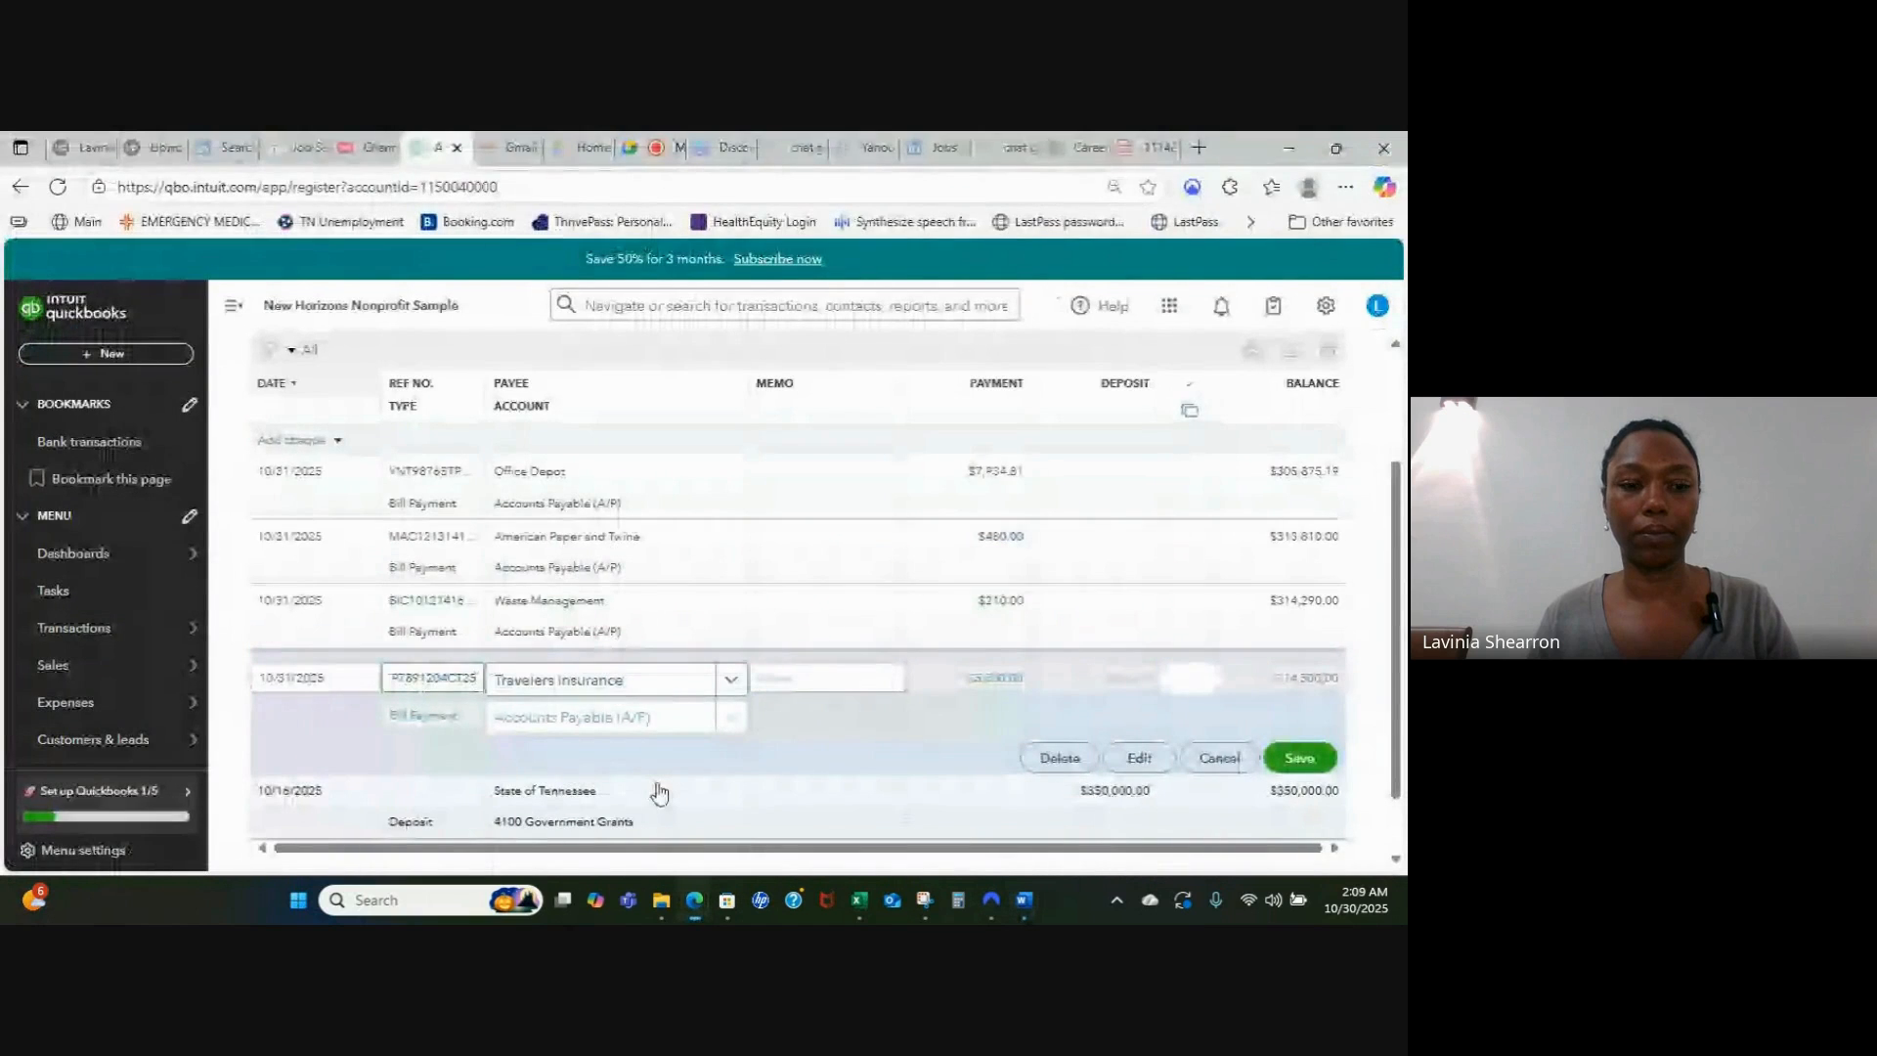
key("Tab")
left_click(1301, 762)
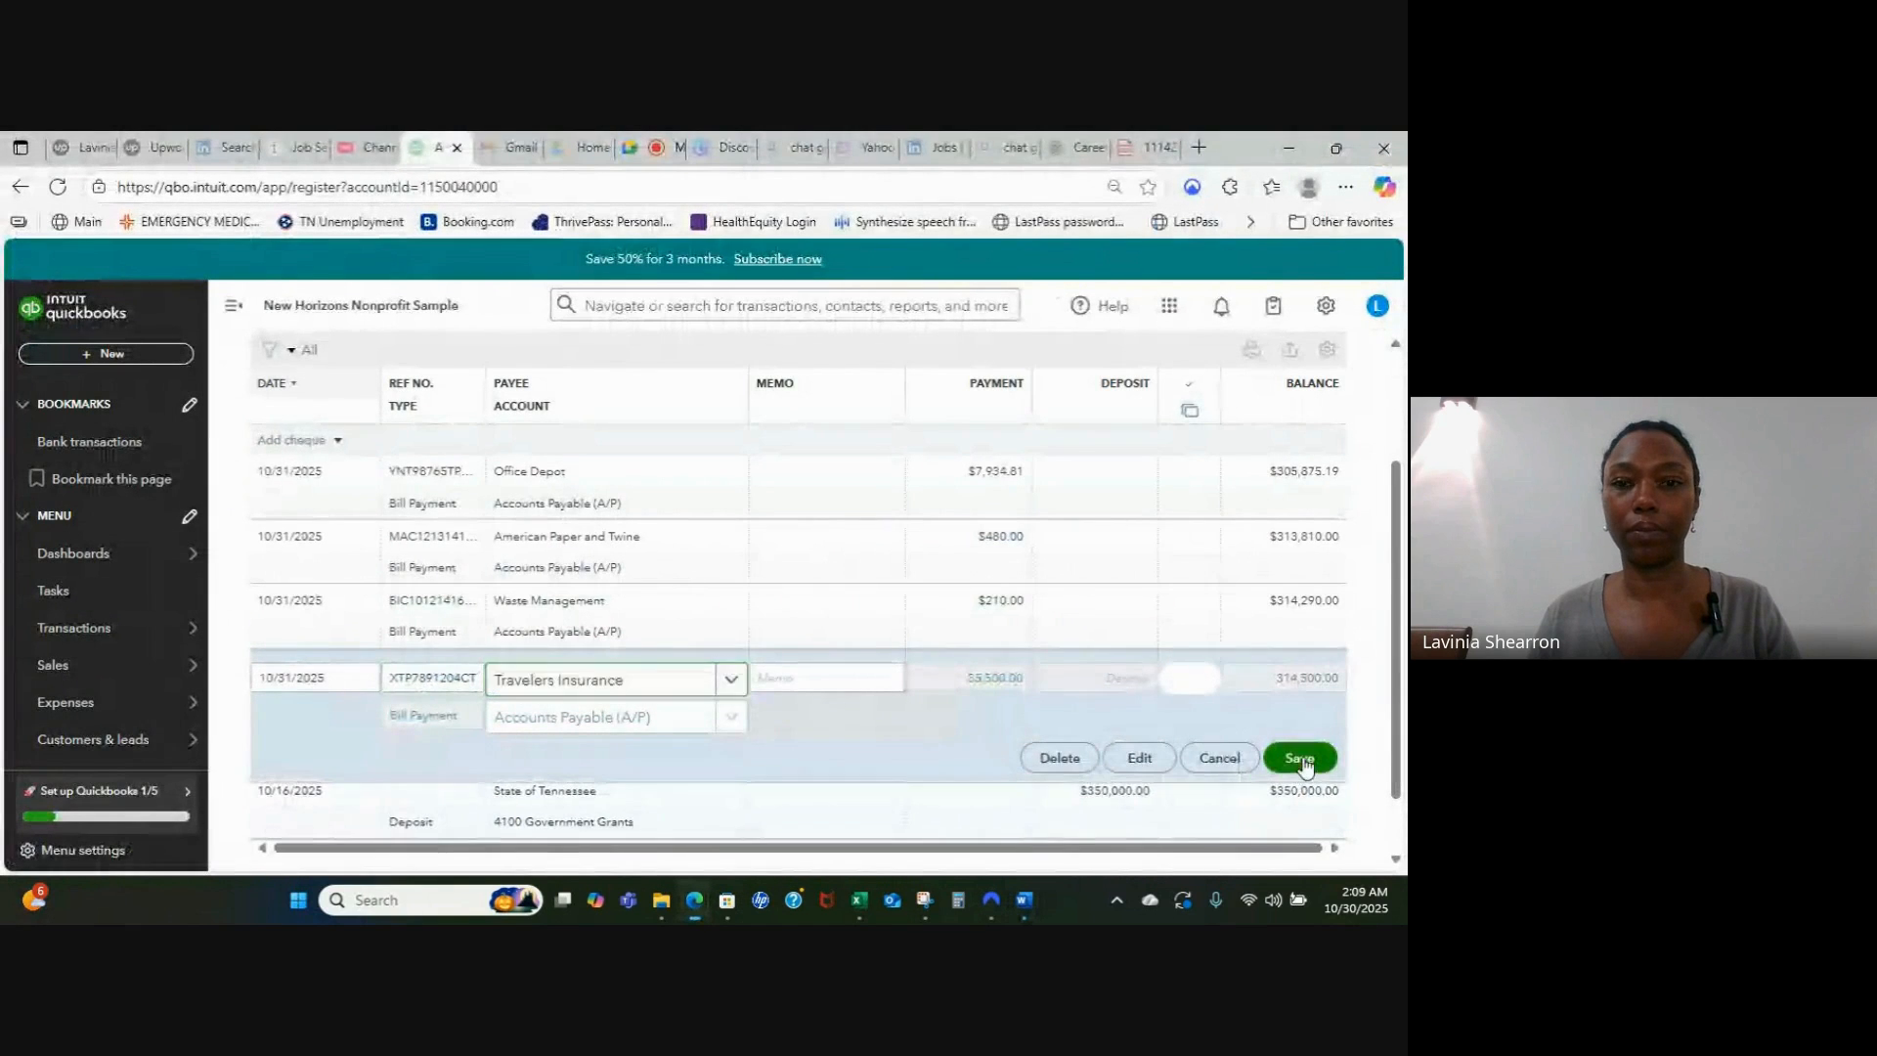
left_click(890, 605)
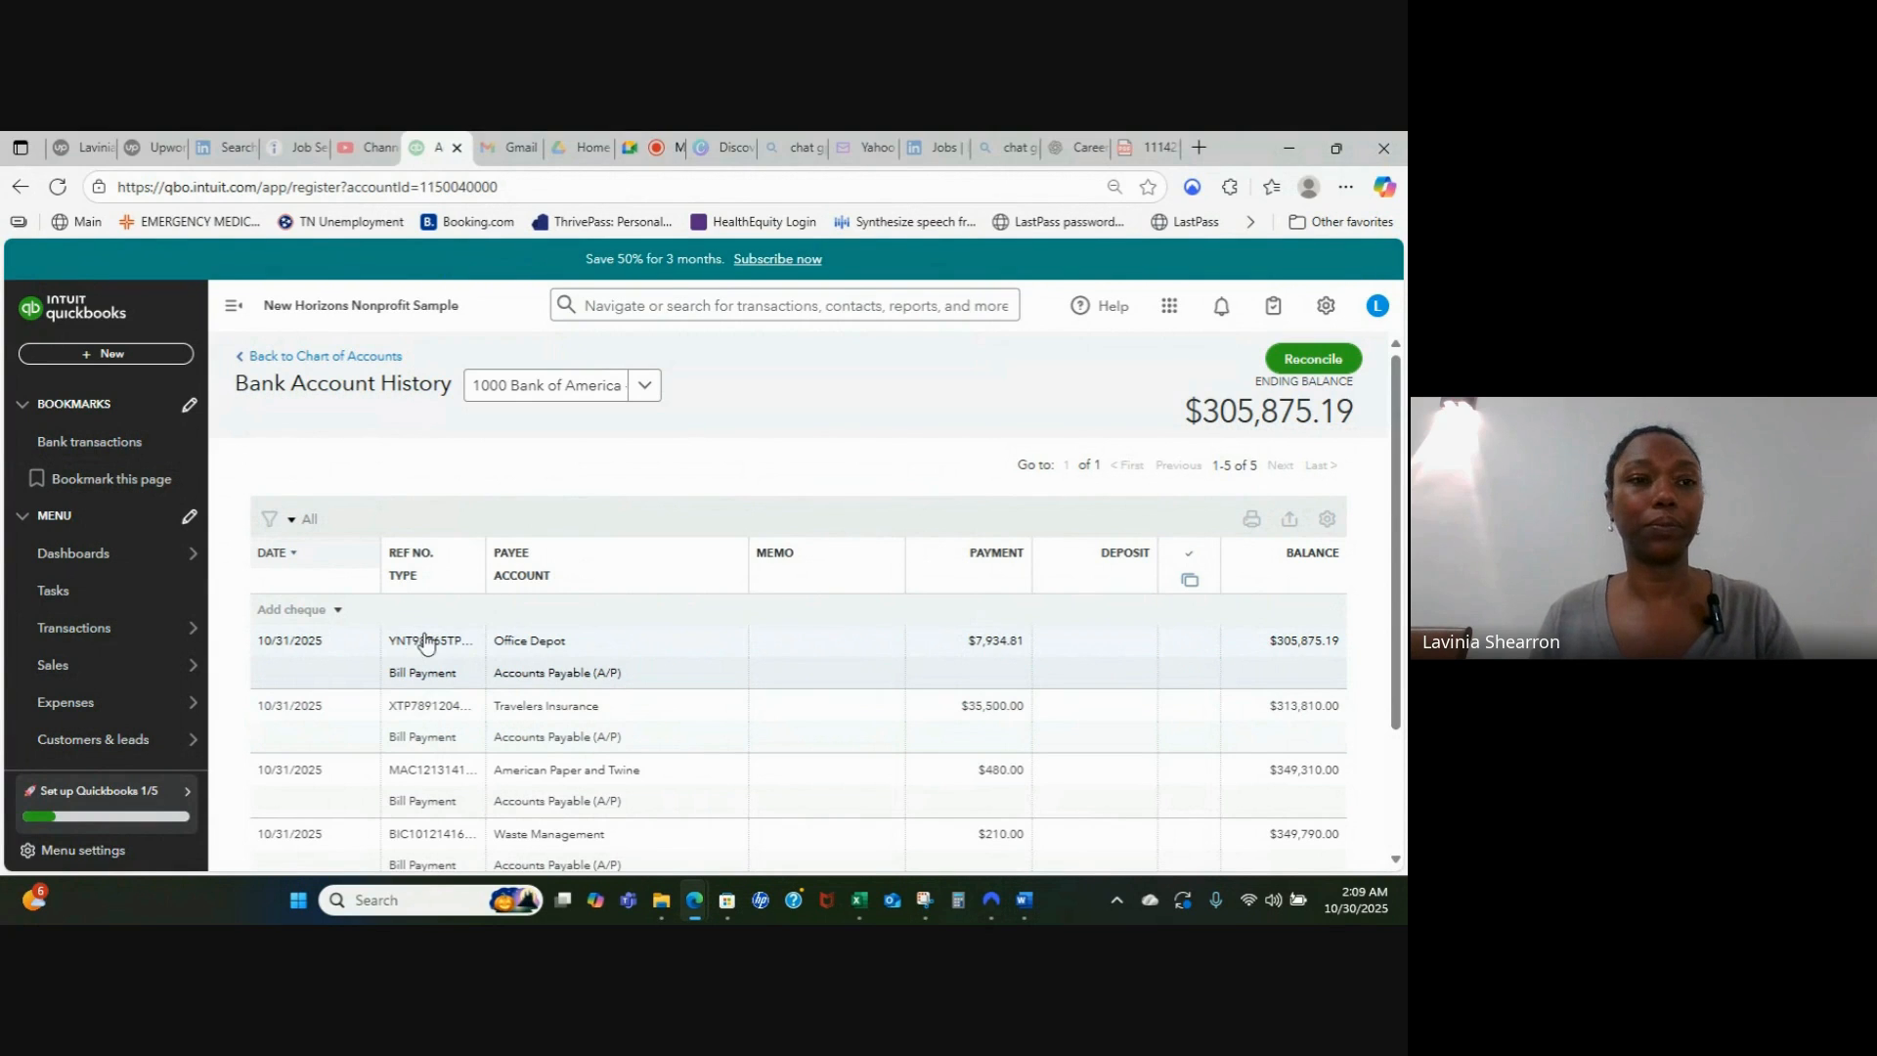
mouse_move(66, 565)
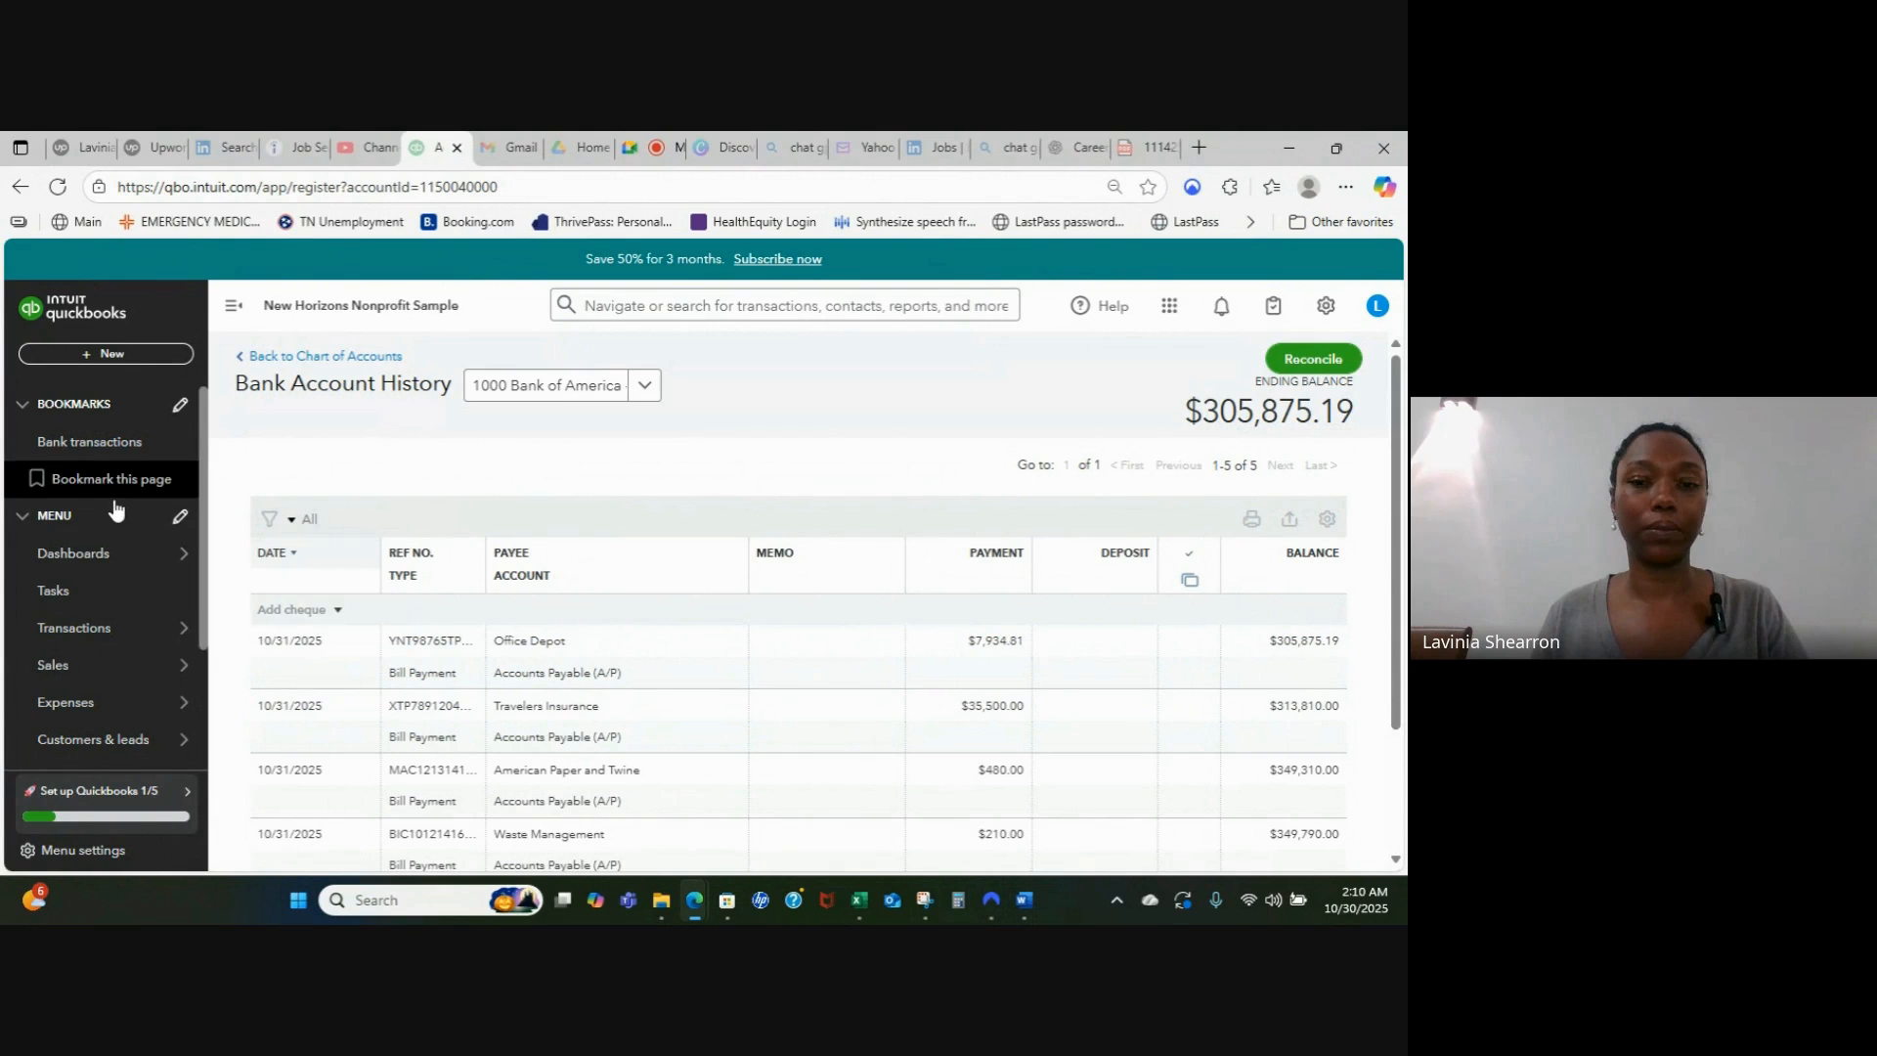
mouse_move(694, 899)
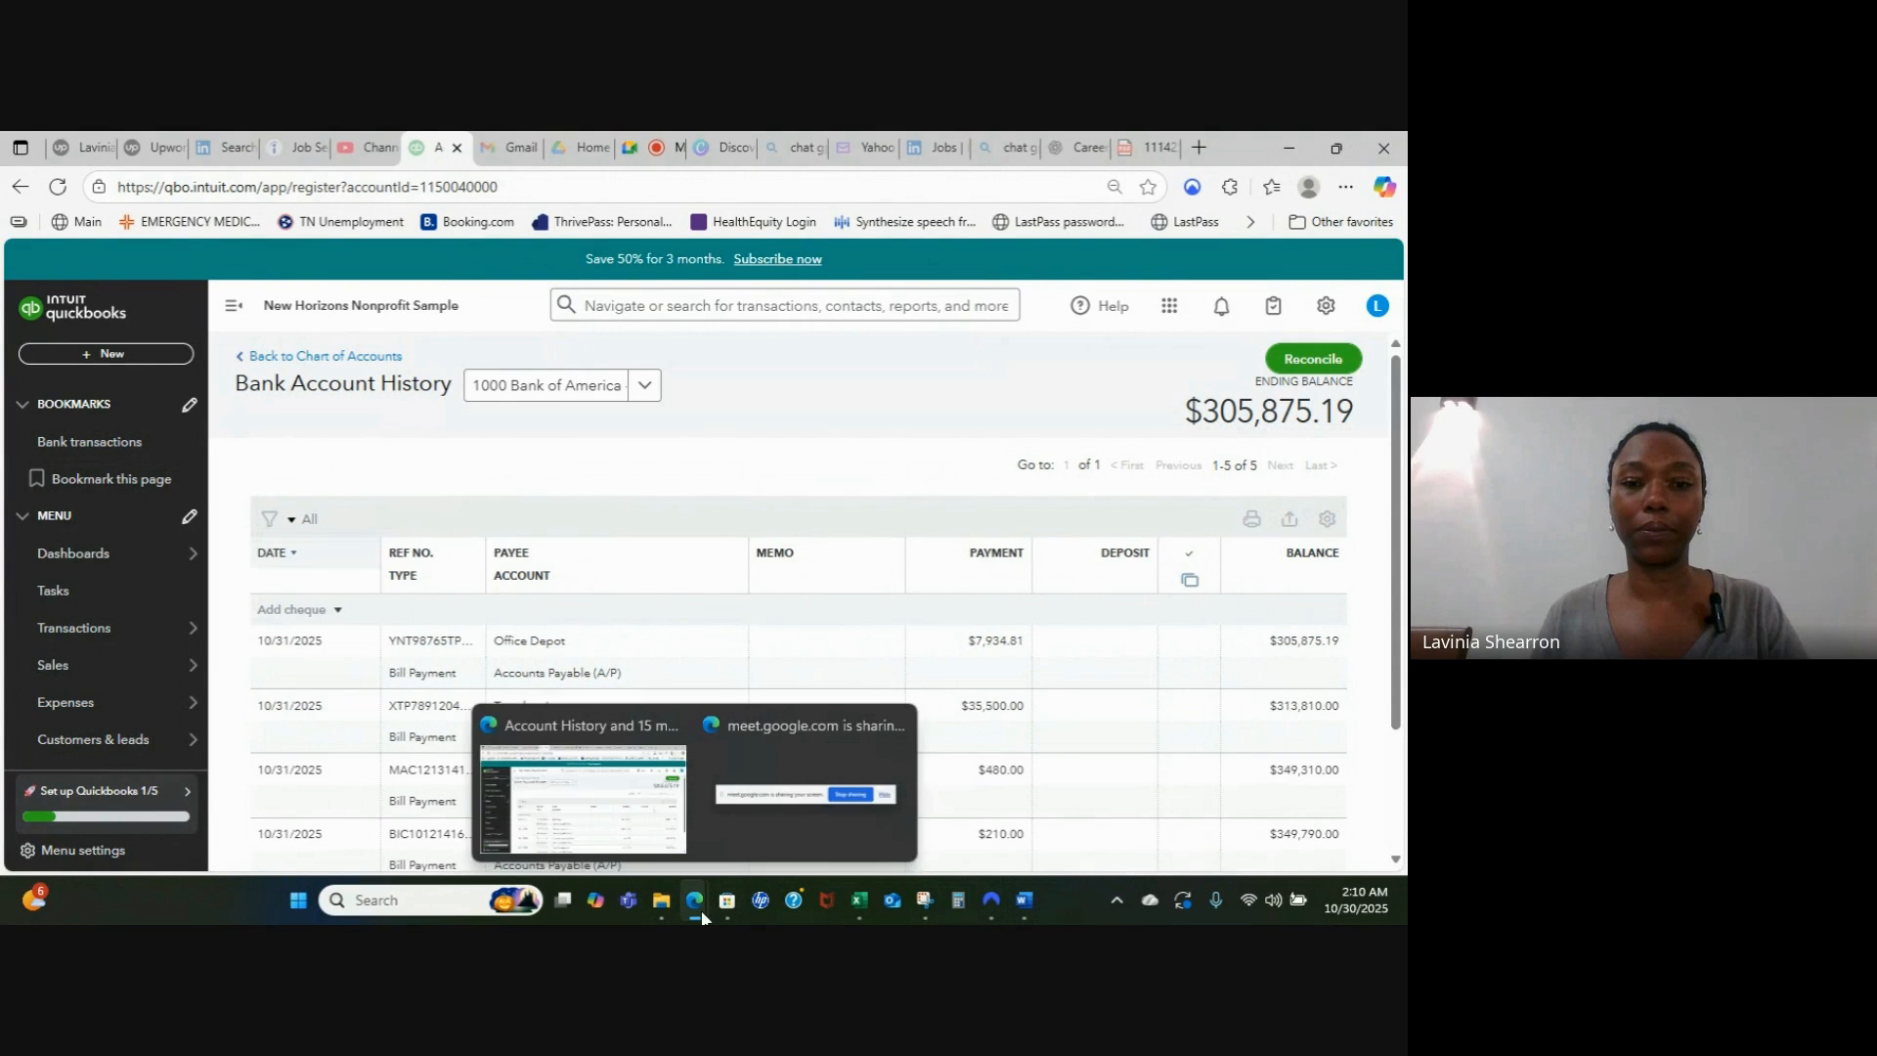
left_click(805, 794)
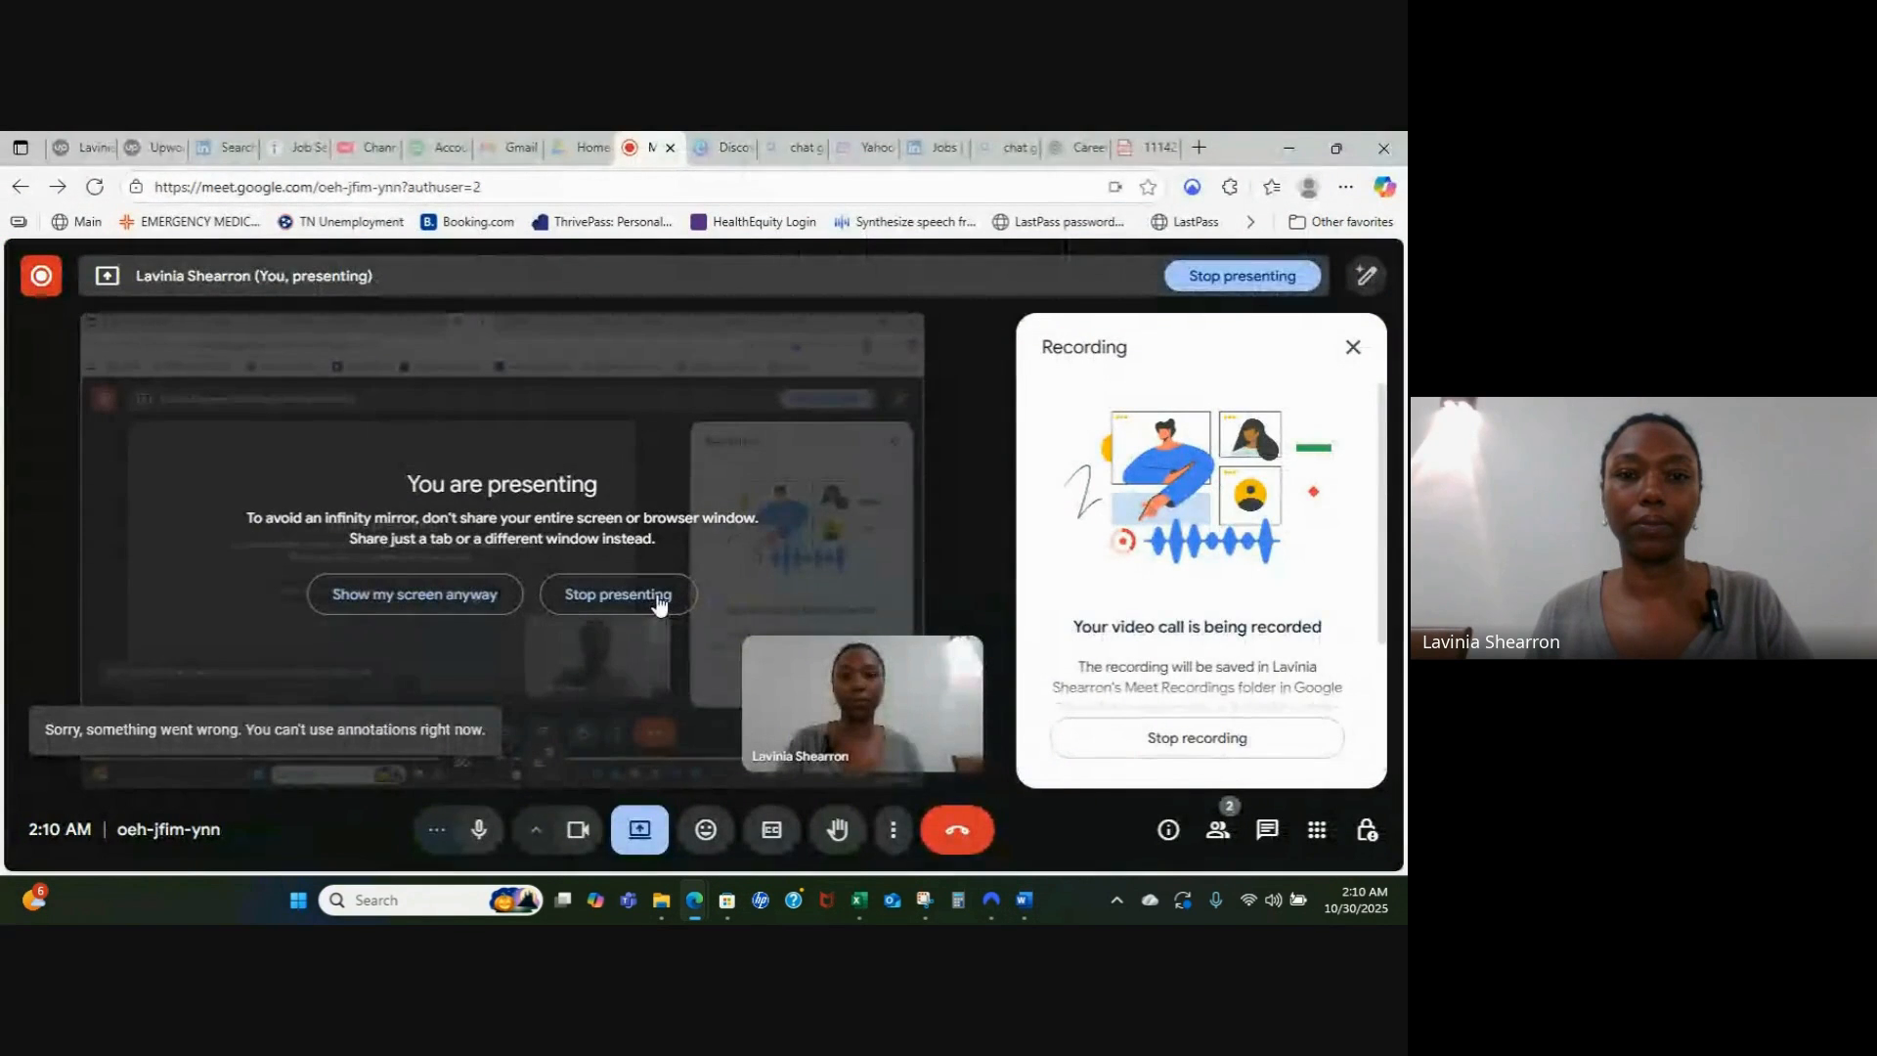